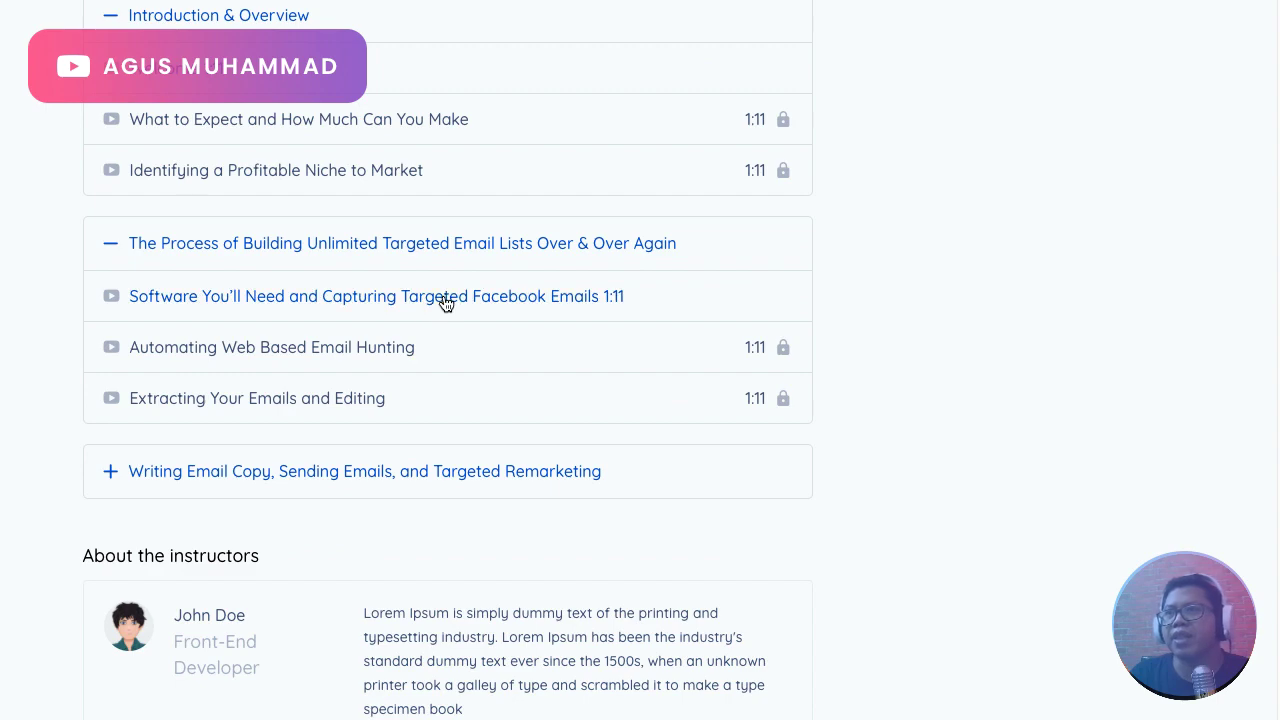
Preview the lesson "Software You'll Need and Capturing Targeted Facebook Emails", return to the demo course page and look through its content
left_click(446, 304)
scroll(570, 330, "down", 2)
scroll(570, 332, "up", 2)
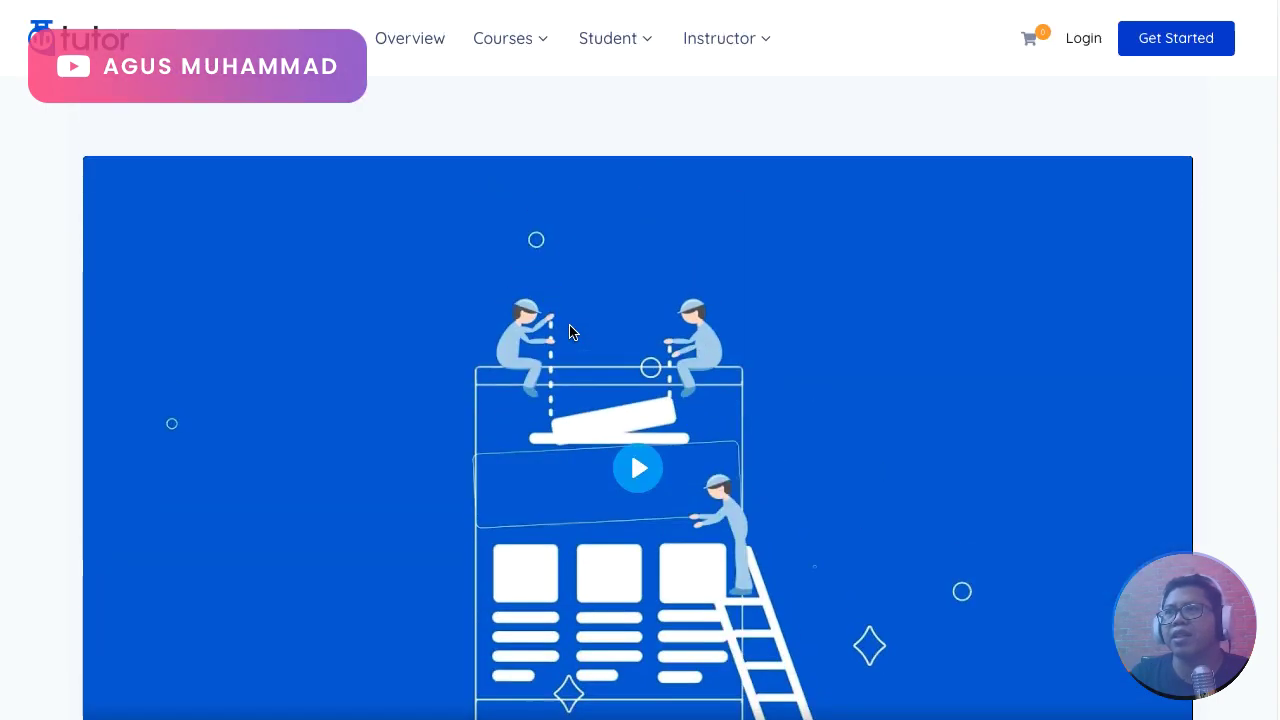
key("alt+Left")
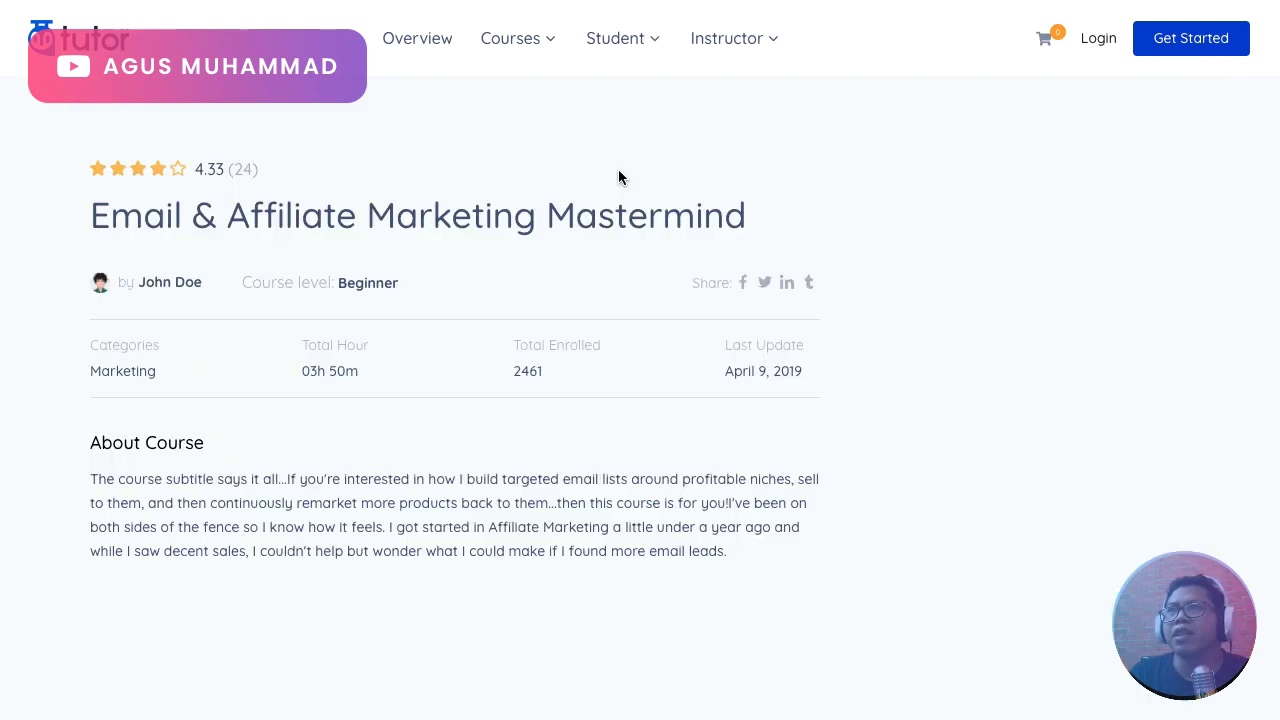
scroll(590, 420, "down", 15)
scroll(593, 425, "up", 6)
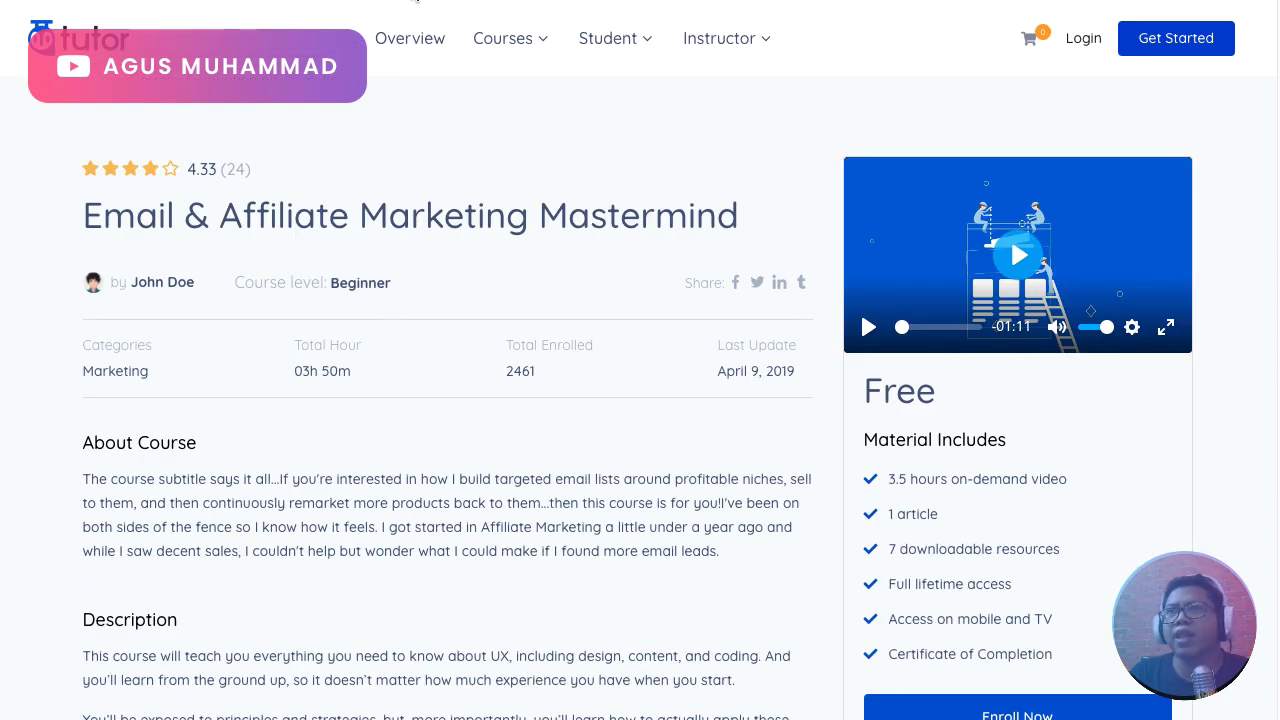
Switch to the Tutor LMS product page and examine its features and premium addons
left_click(350, 2)
scroll(669, 340, "down", 7)
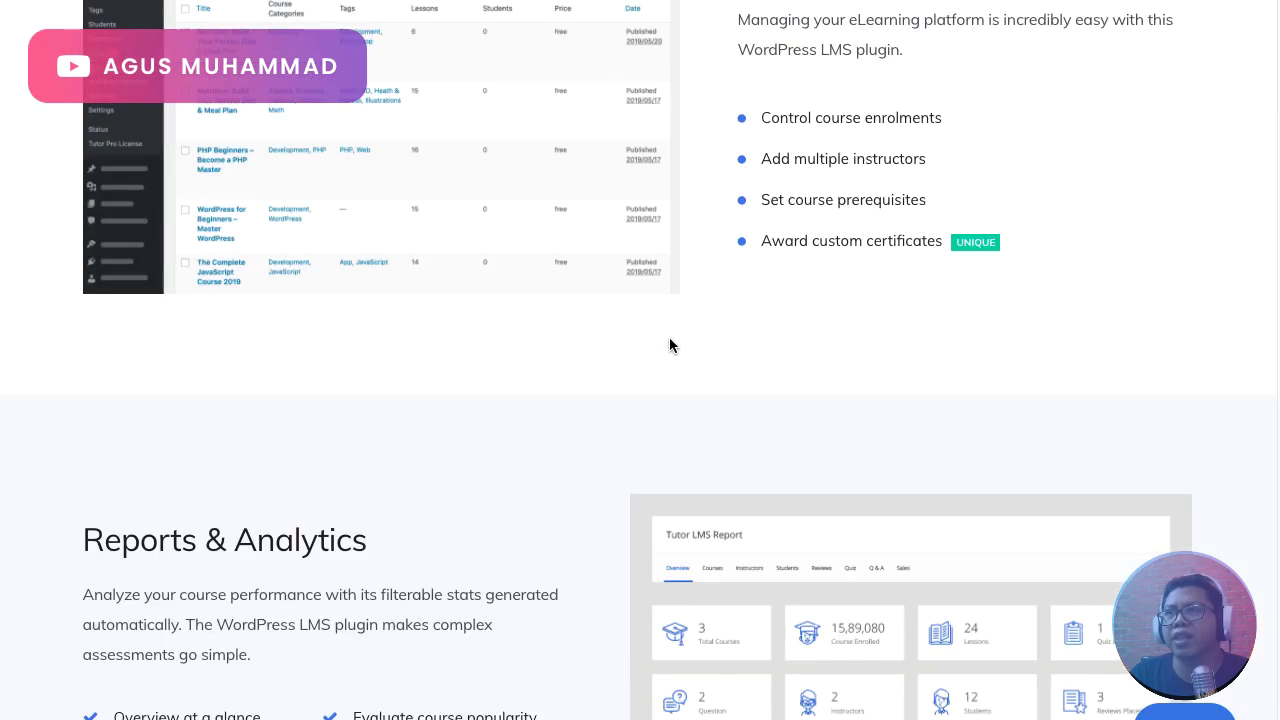
scroll(669, 343, "down", 15)
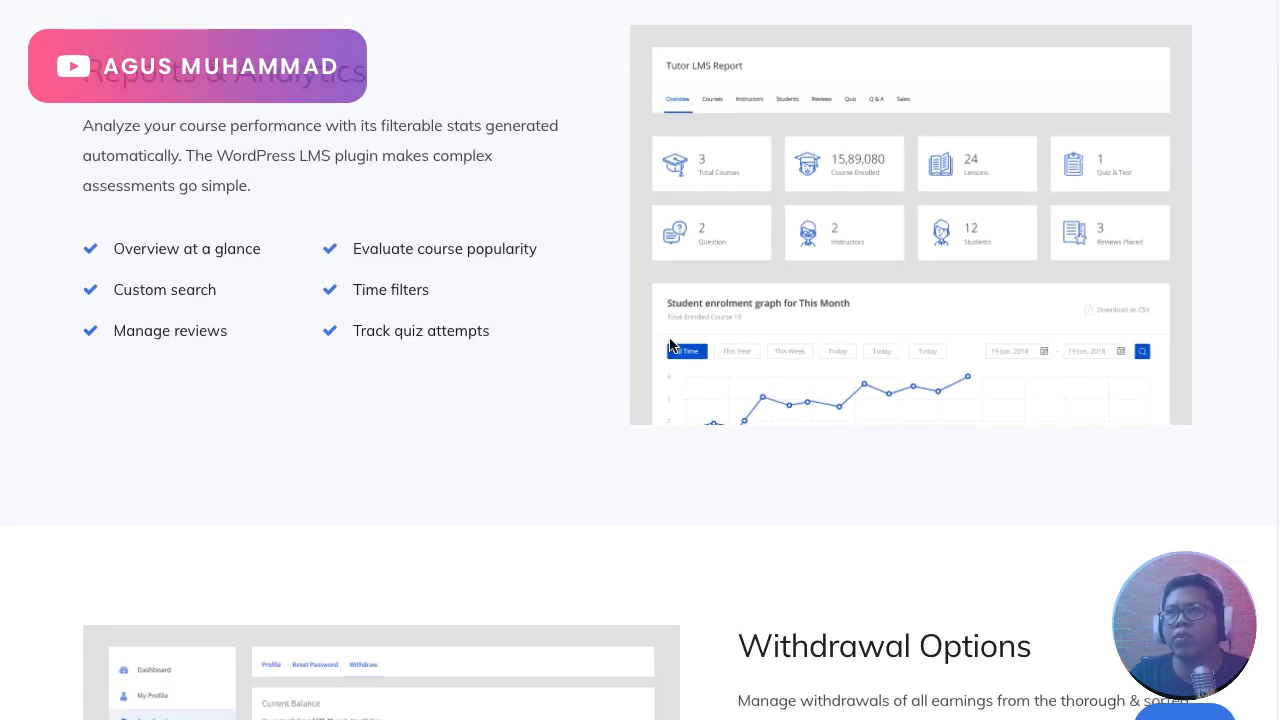
scroll(672, 344, "down", 2)
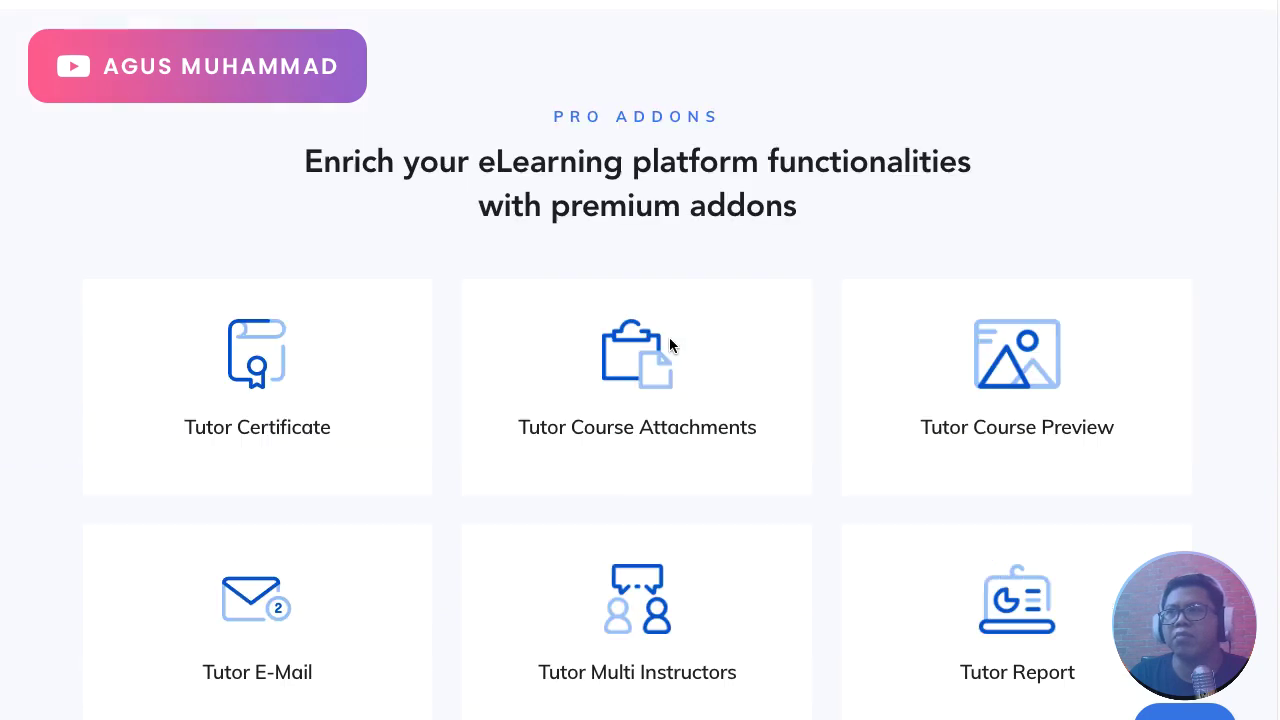
scroll(671, 346, "down", 2)
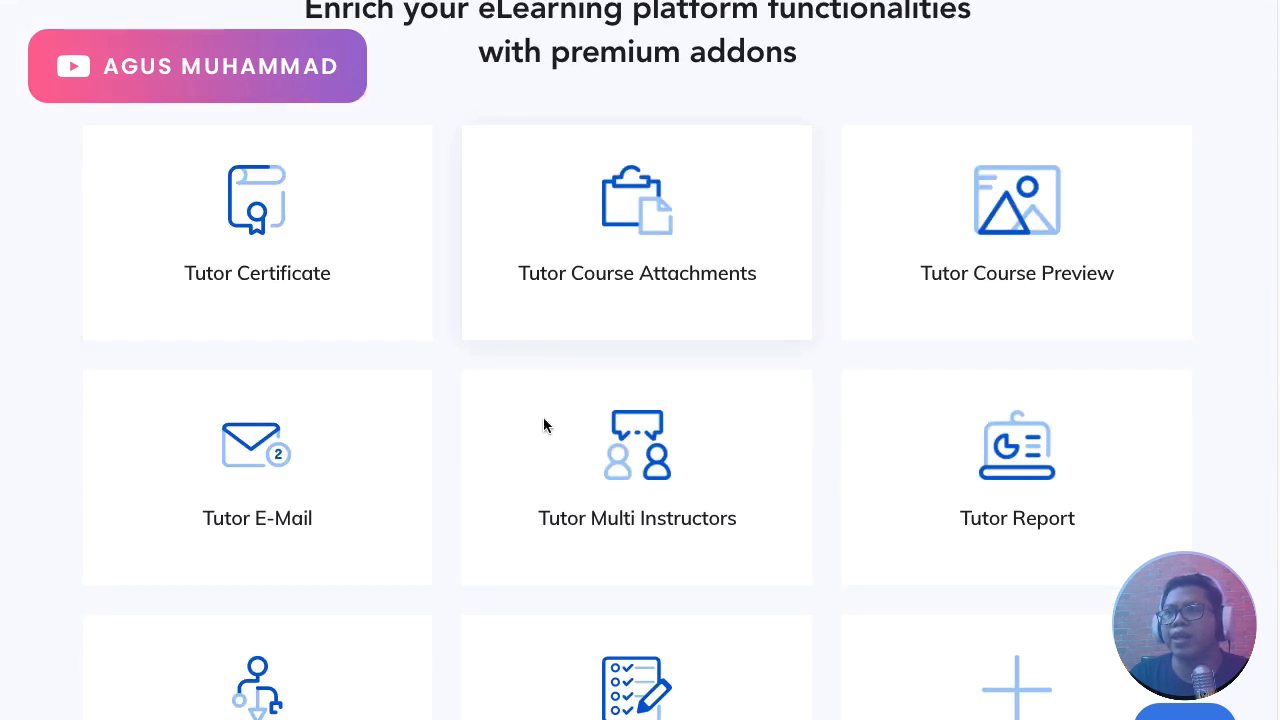
scroll(672, 522, "down", 1)
scroll(500, 232, "up", 1)
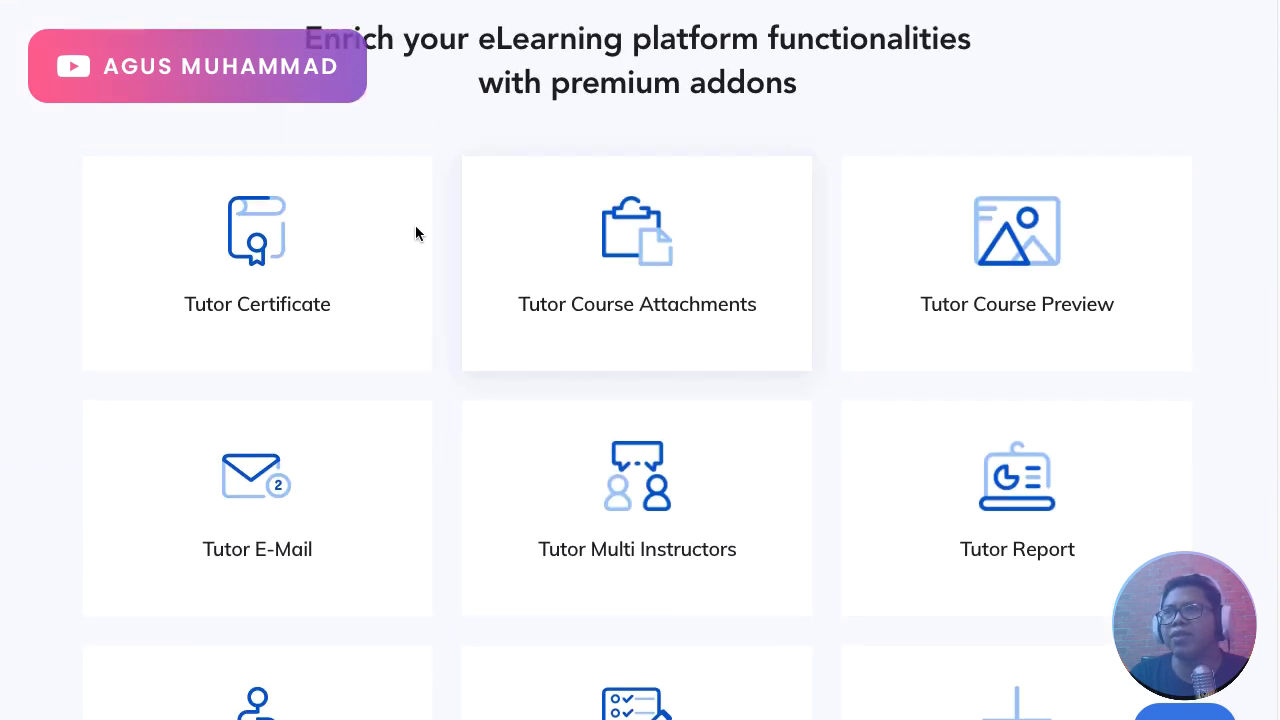
Compare the Basic and Pro plans of Tutor LMS, and return to the start of the product page
scroll(688, 400, "down", 6)
scroll(688, 400, "down", 10)
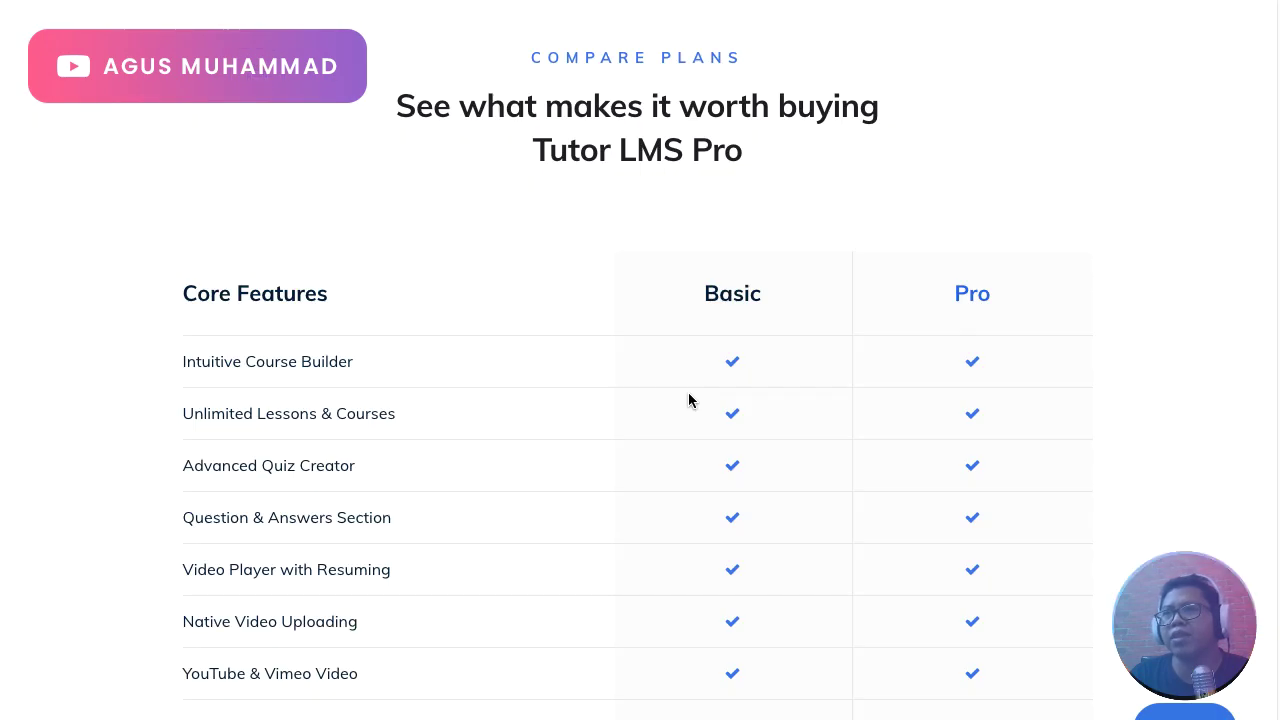
scroll(688, 400, "up", 2)
scroll(586, 360, "down", 7)
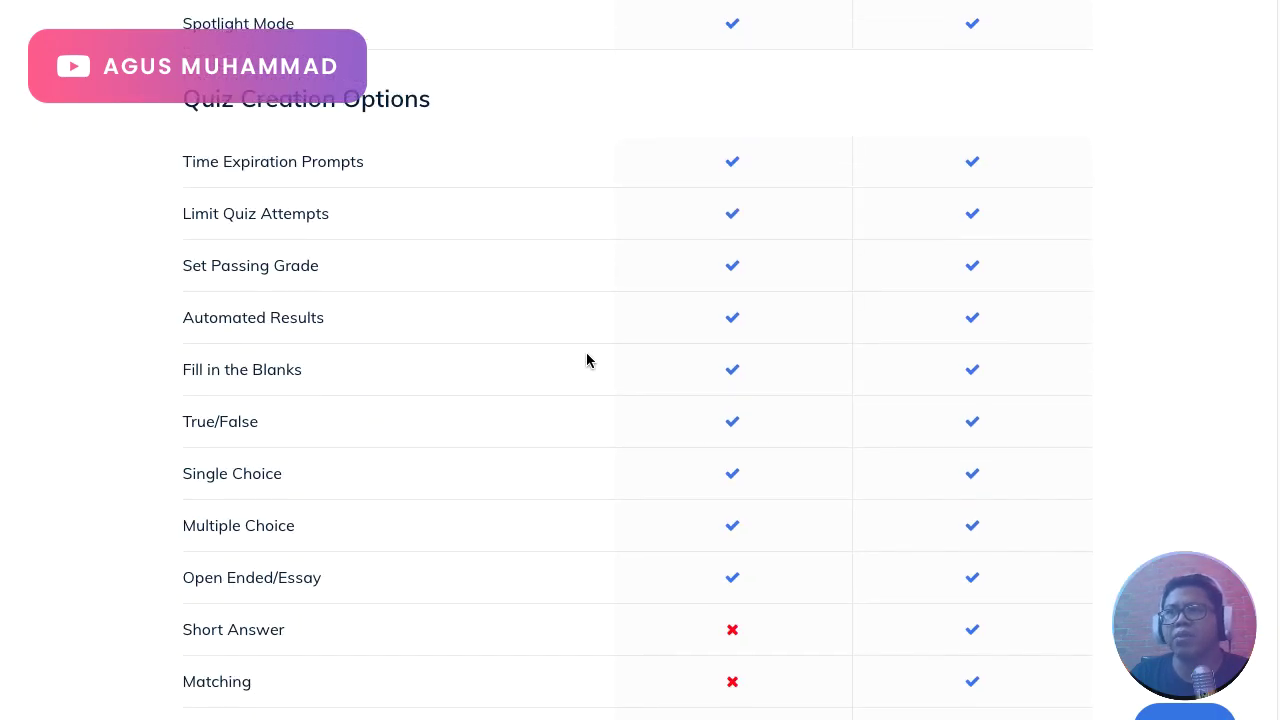
scroll(587, 355, "up", 14)
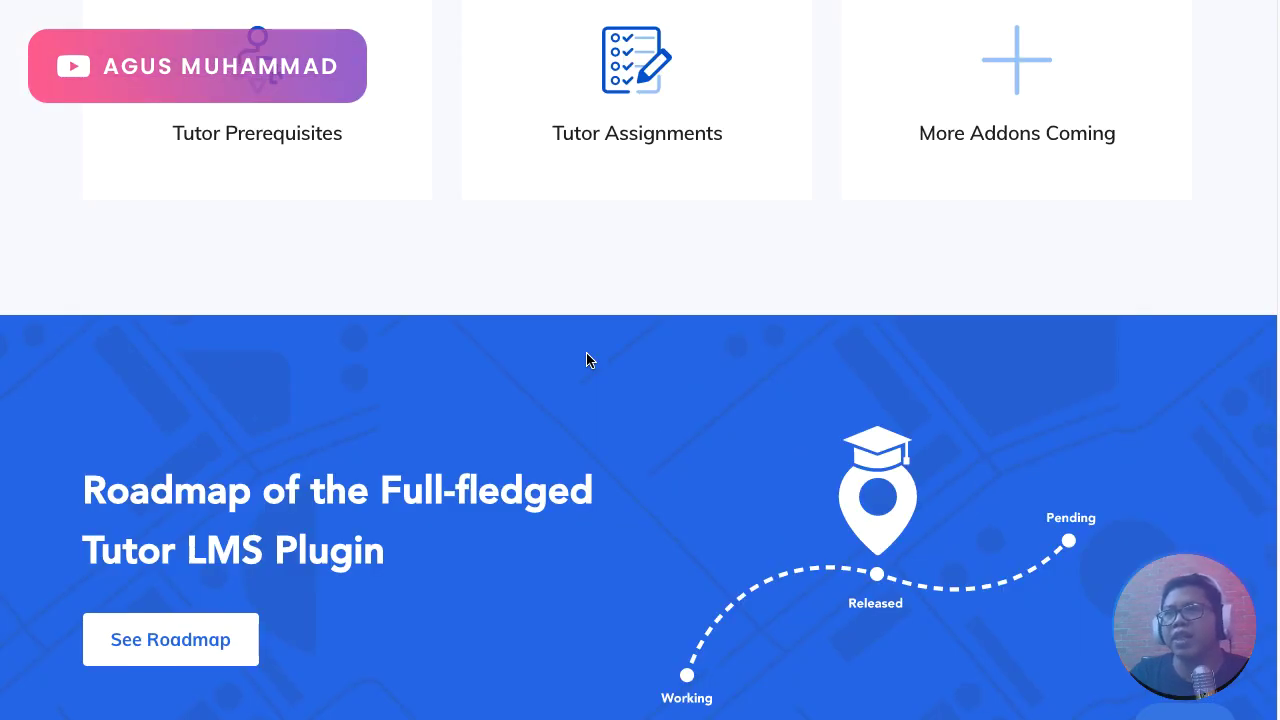
scroll(588, 360, "up", 15)
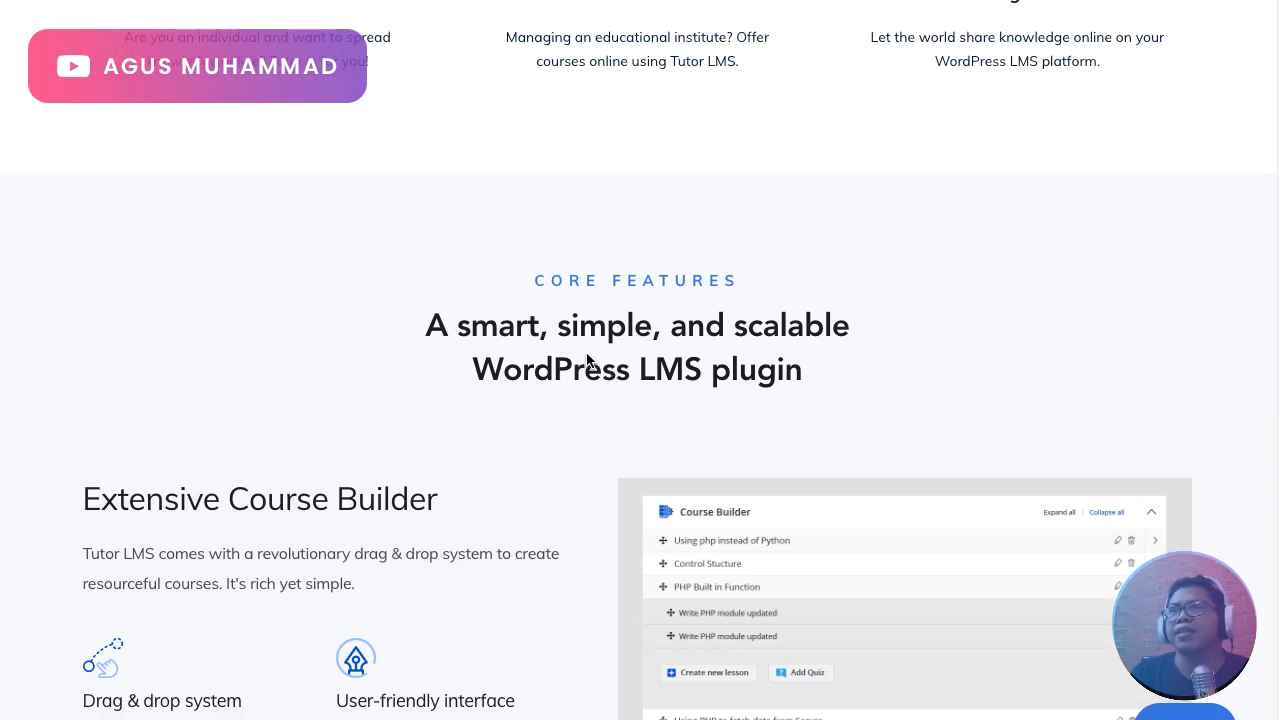
scroll(588, 360, "up", 5)
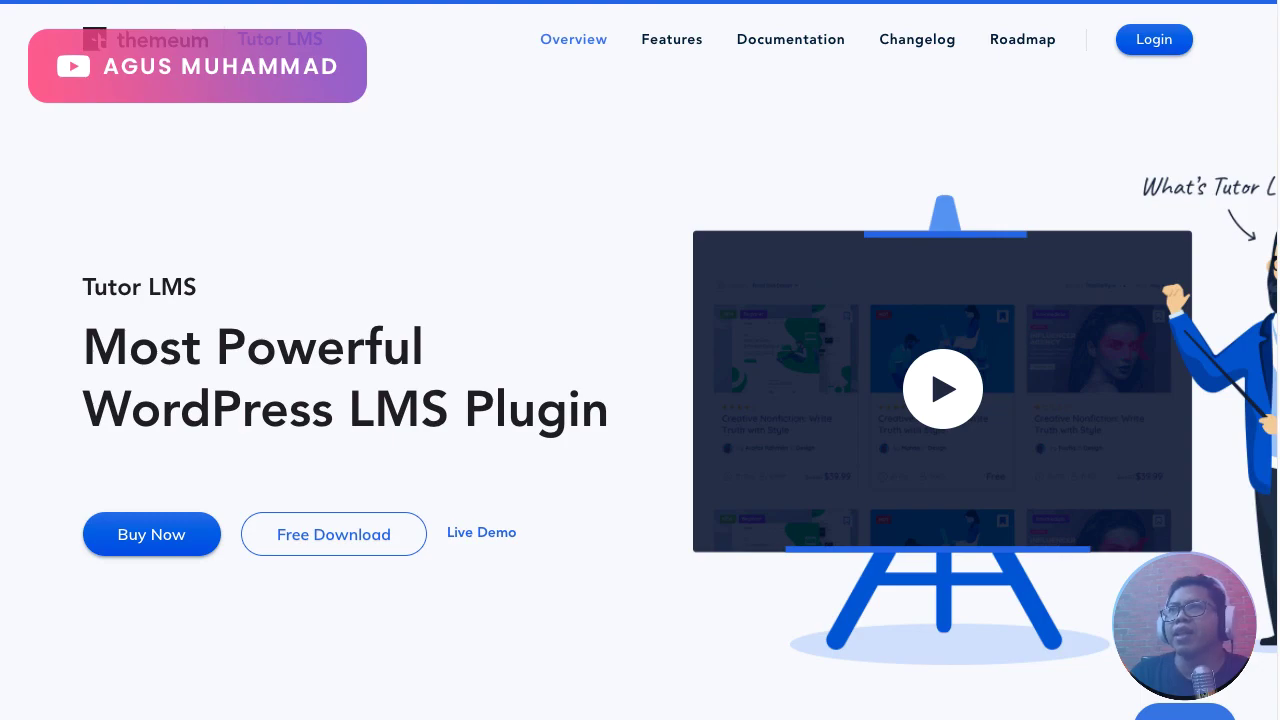
Switch to the Sejoli plugin's sales page and read through its presentation and testimonials
left_click(830, 1)
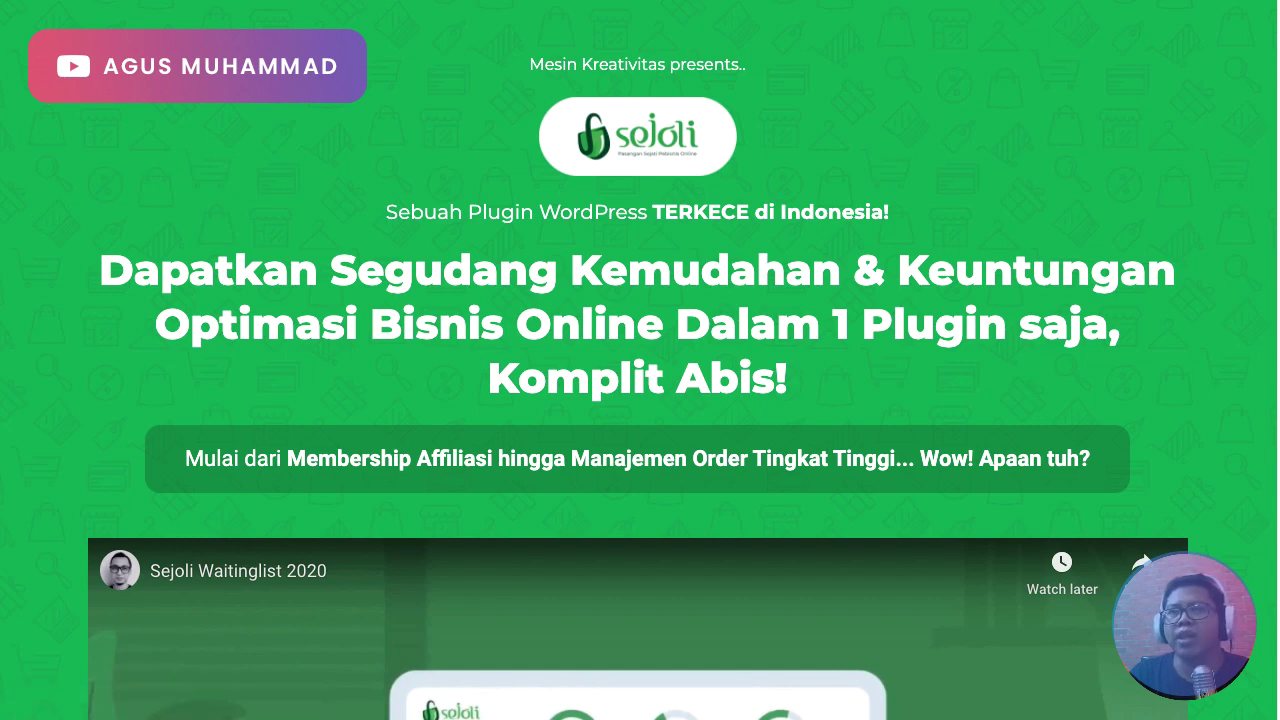
scroll(1219, 233, "down", 2)
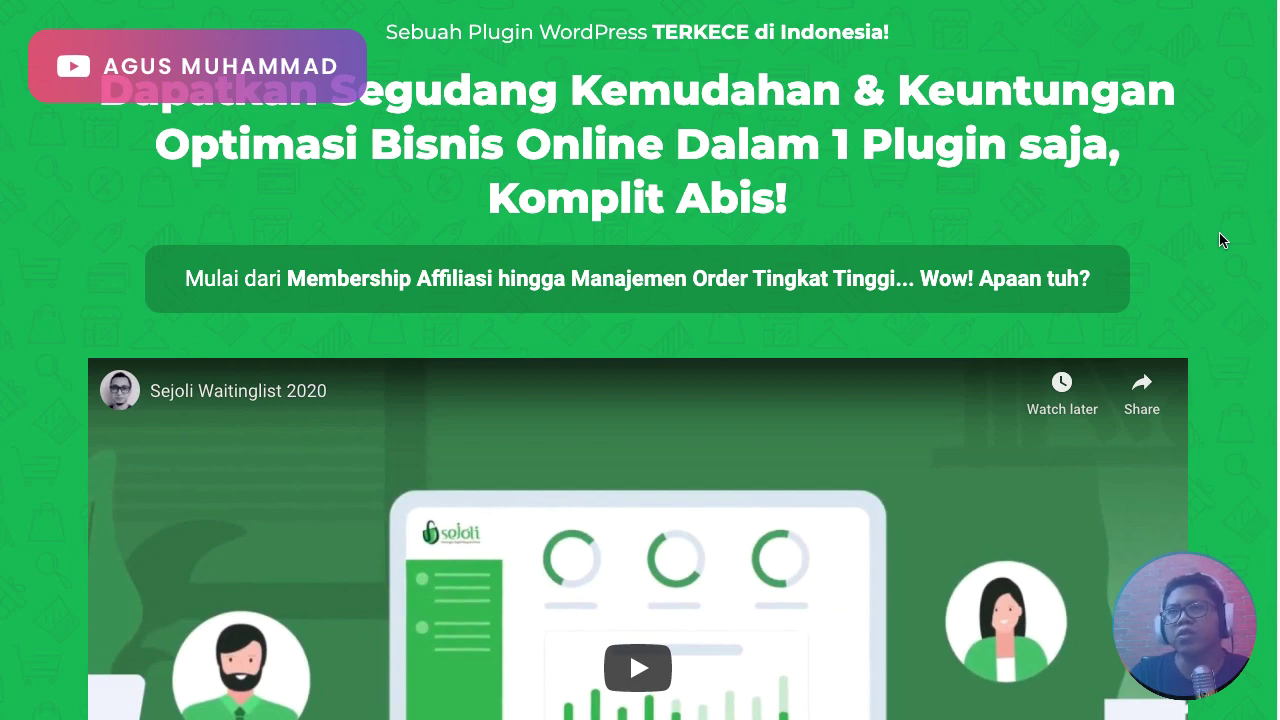
scroll(1200, 233, "down", 6)
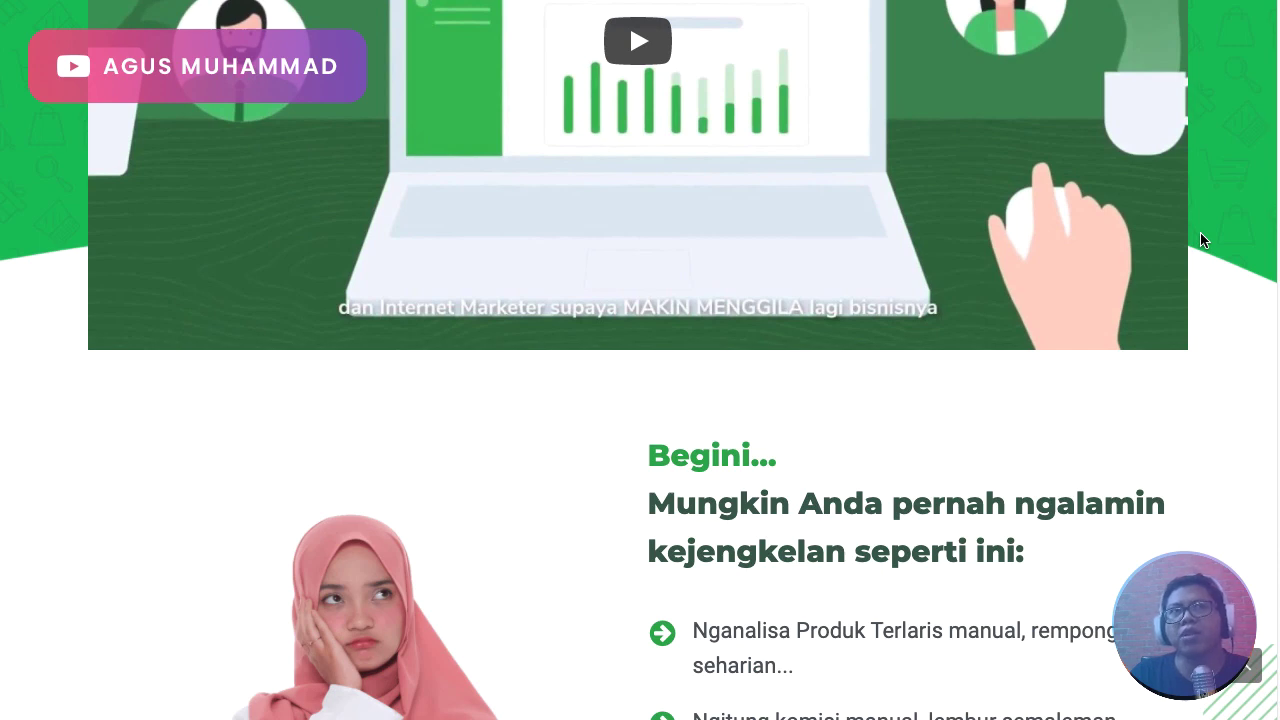
scroll(1201, 233, "down", 3)
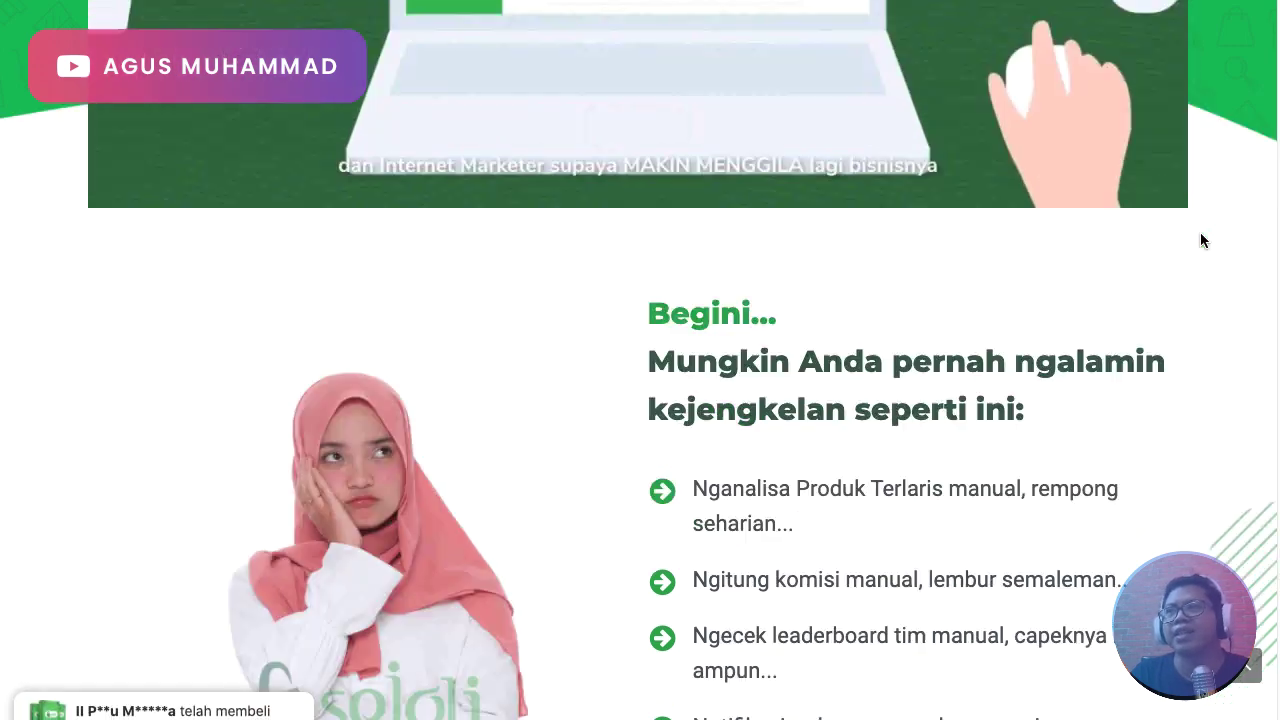
scroll(1201, 240, "down", 12)
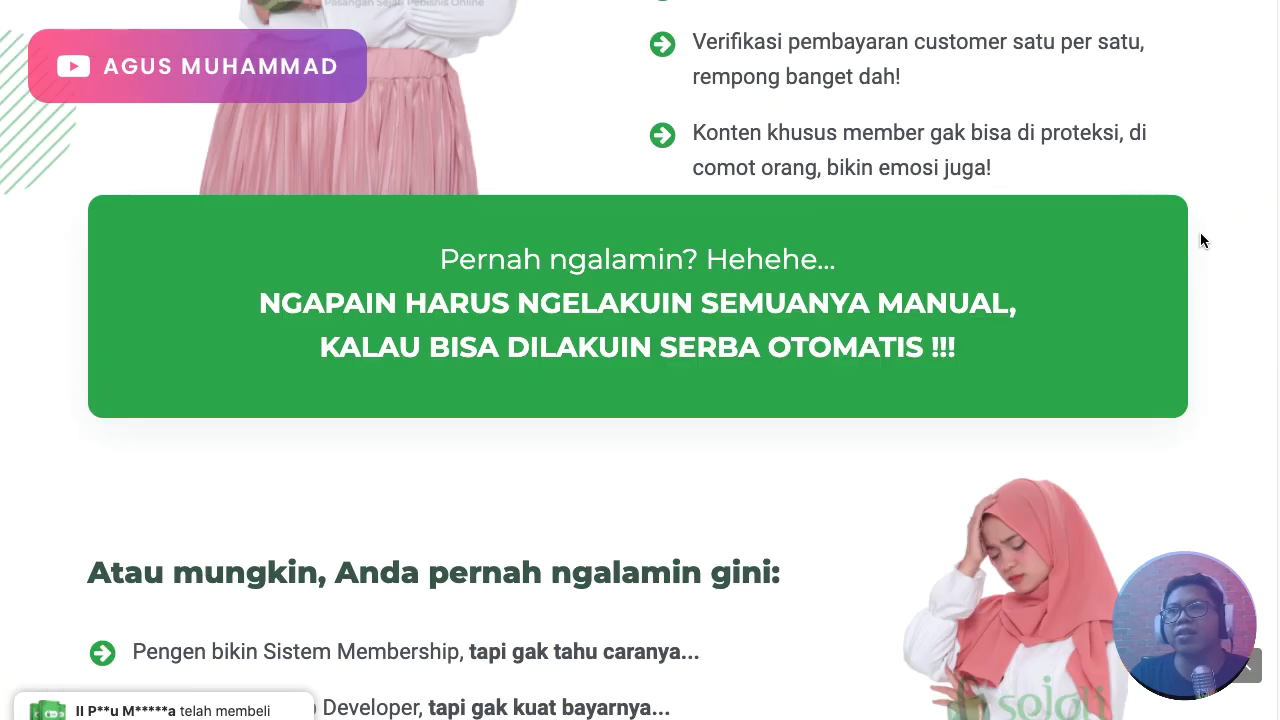
scroll(1201, 240, "down", 8)
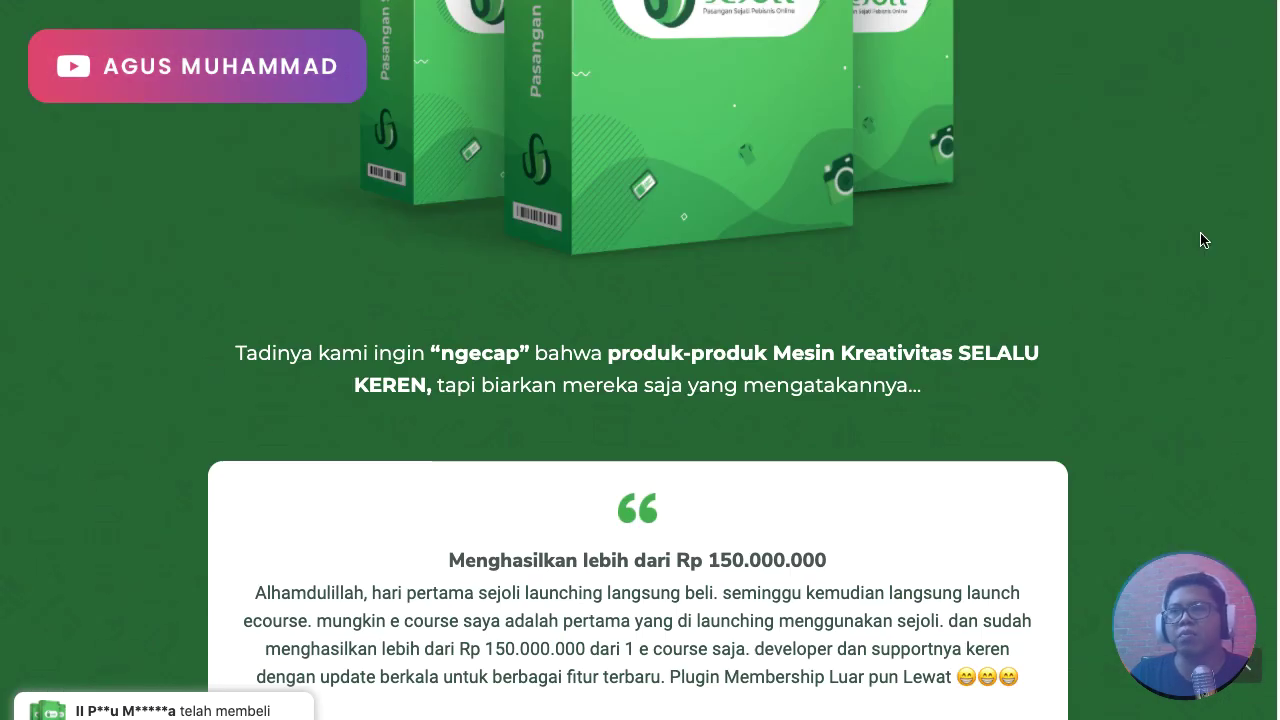
scroll(1204, 240, "down", 20)
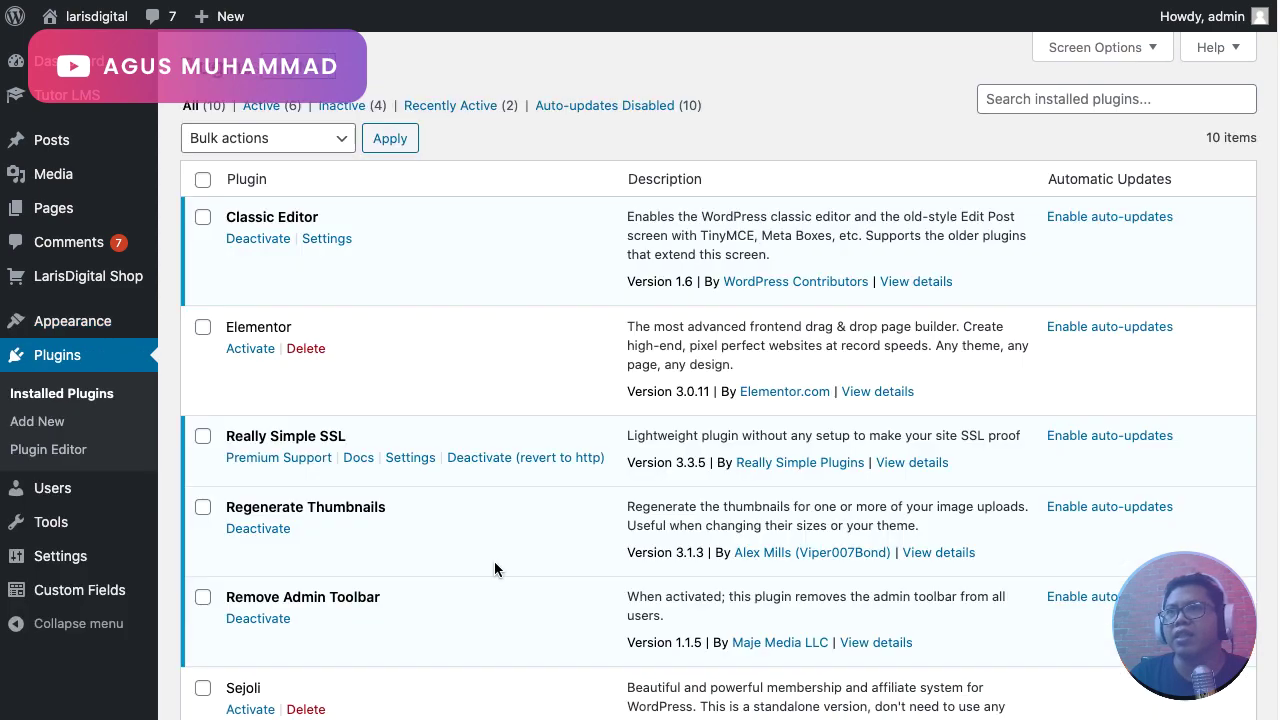
Activate the Sejoli plugin in the list of installed WordPress plugins
scroll(494, 565, "down", 3)
scroll(494, 561, "down", 1)
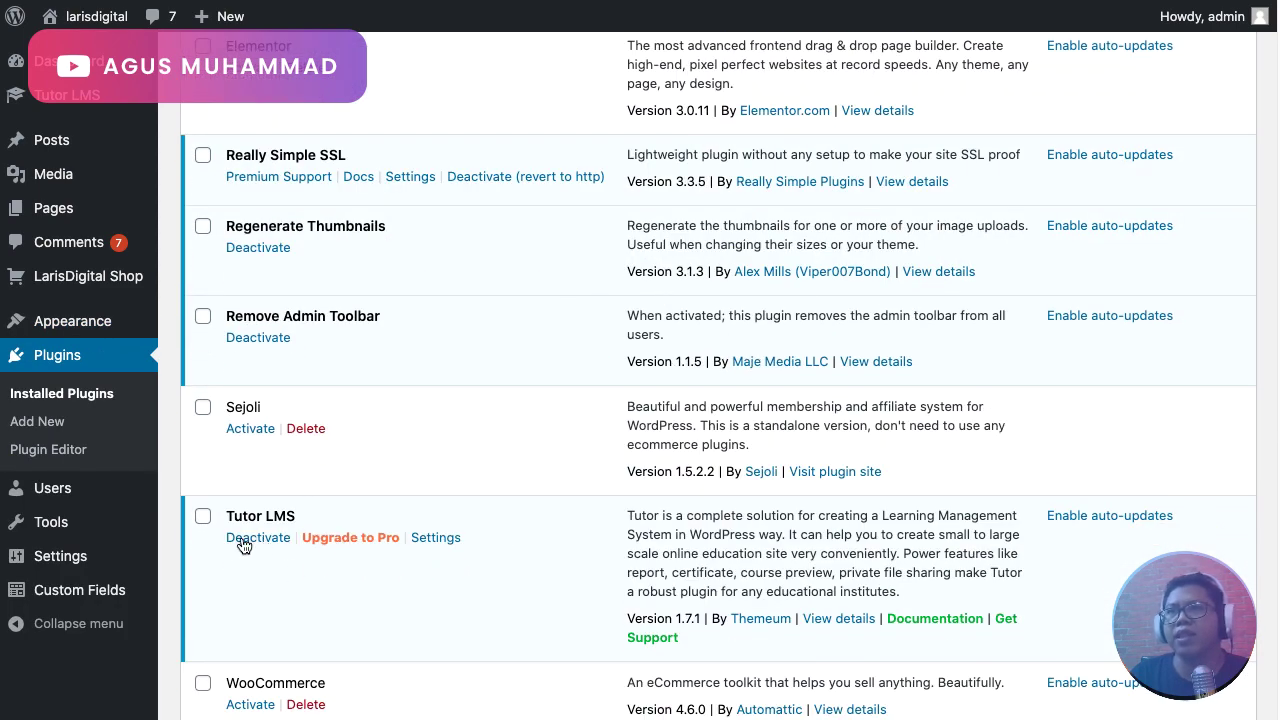
mouse_move(95, 102)
left_click(249, 431)
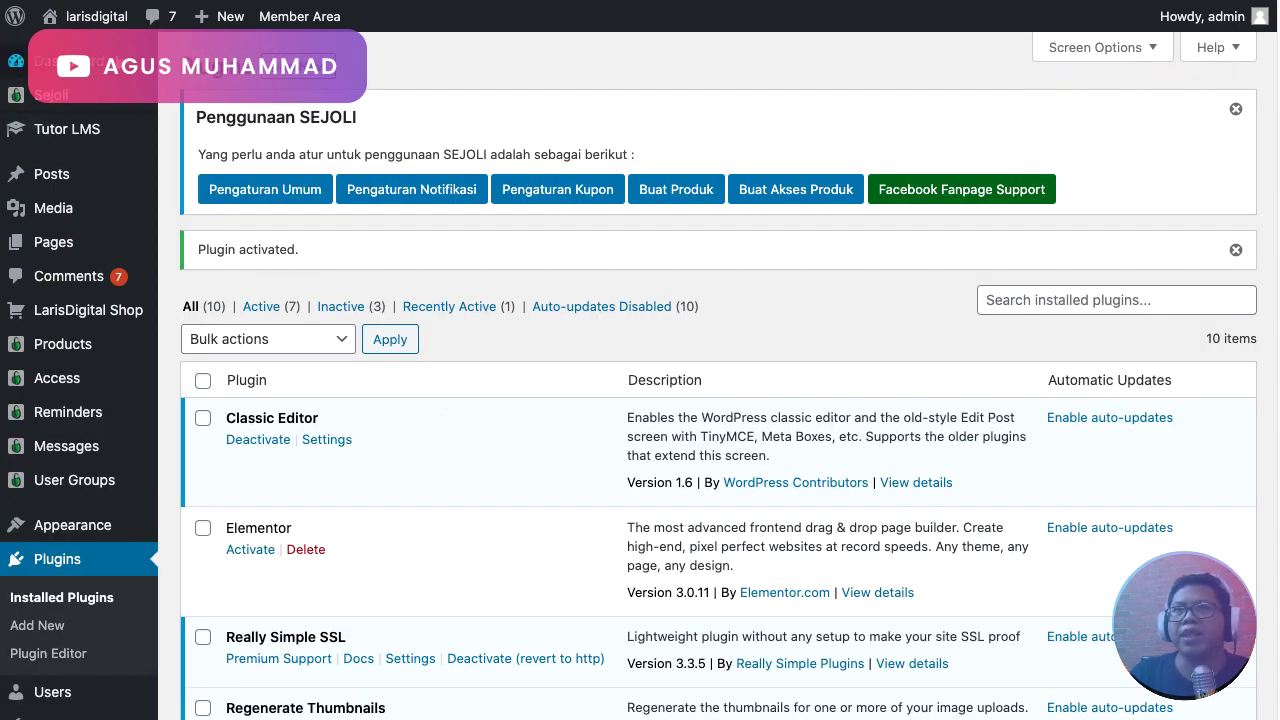
Open the Tutor LMS course list and start a new course
mouse_move(93, 128)
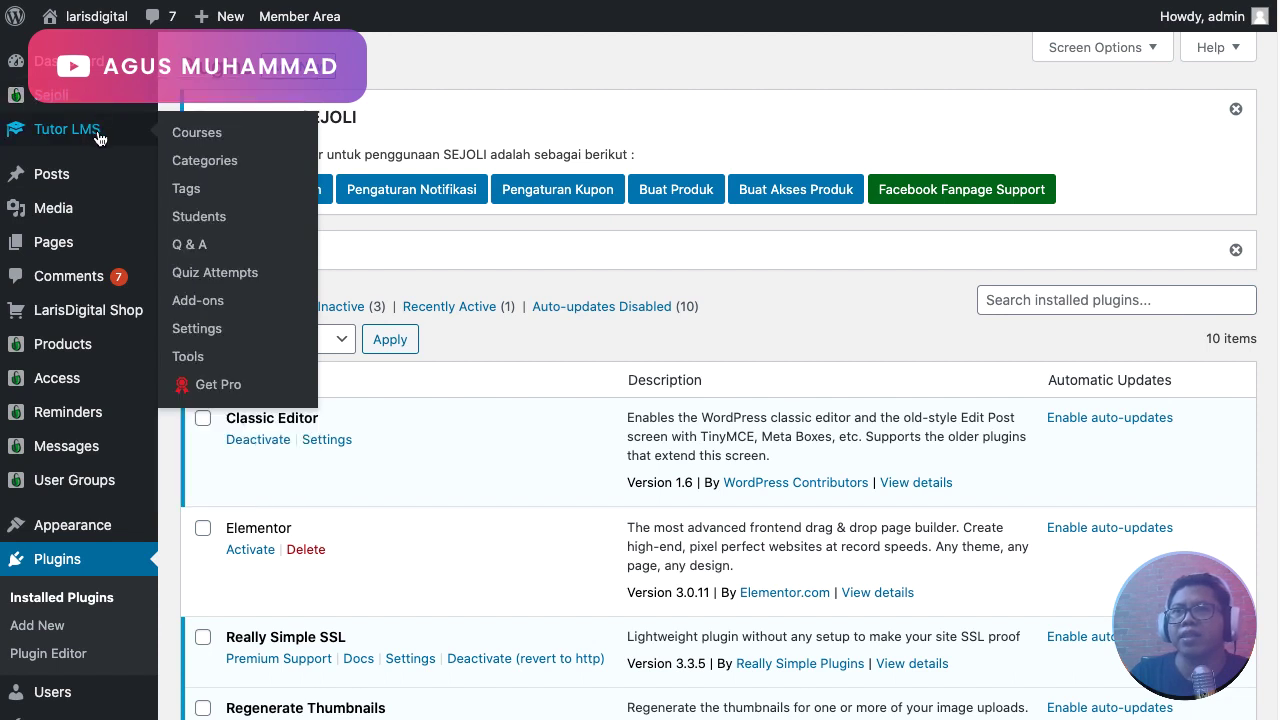
mouse_move(81, 376)
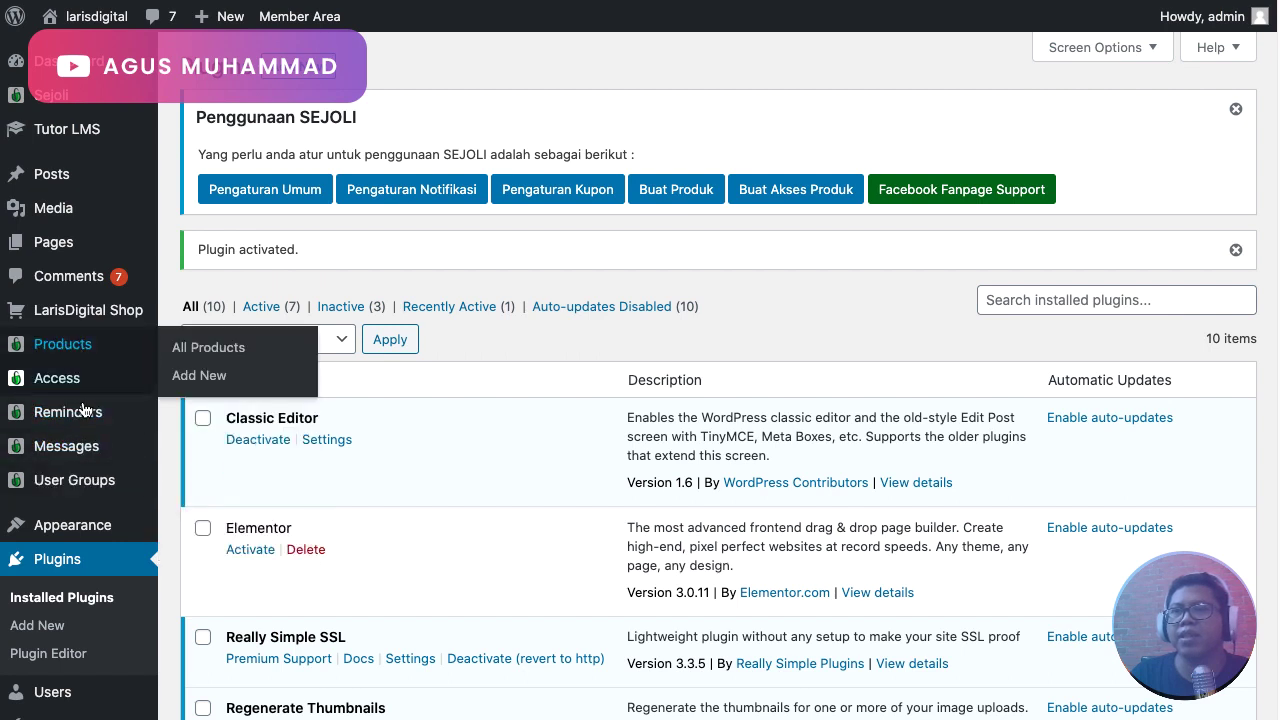
mouse_move(88, 352)
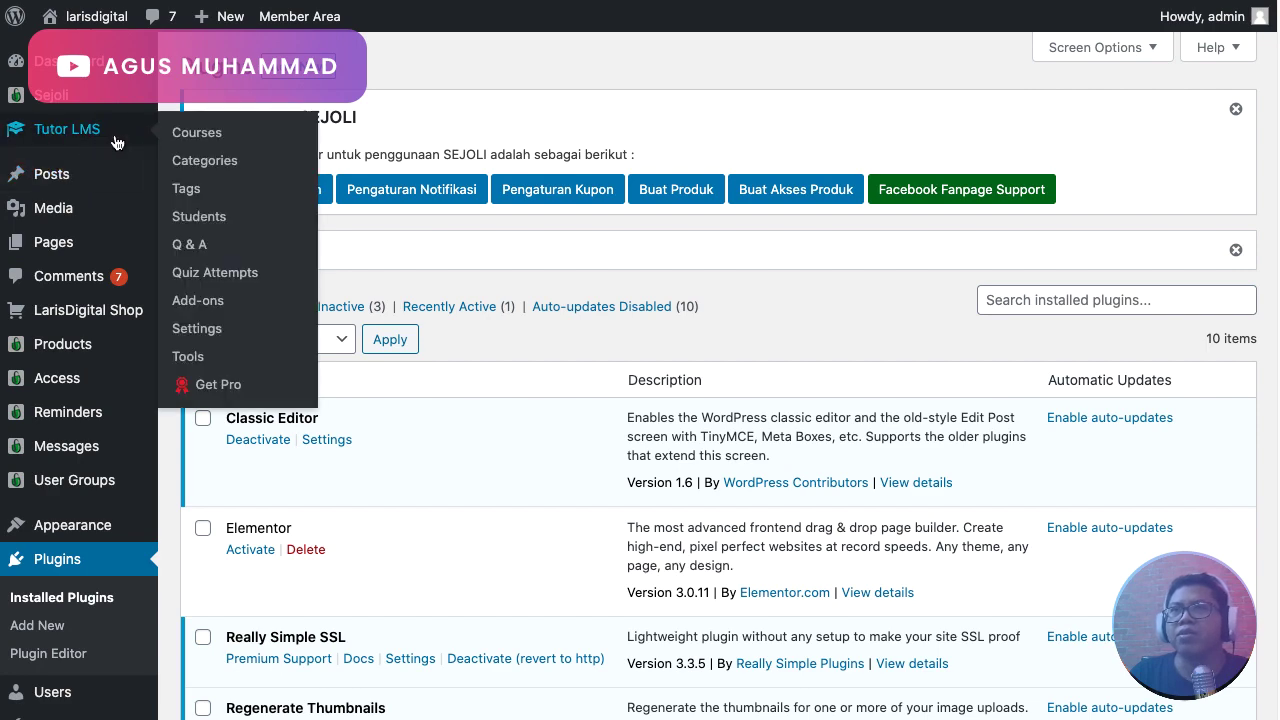
left_click(204, 135)
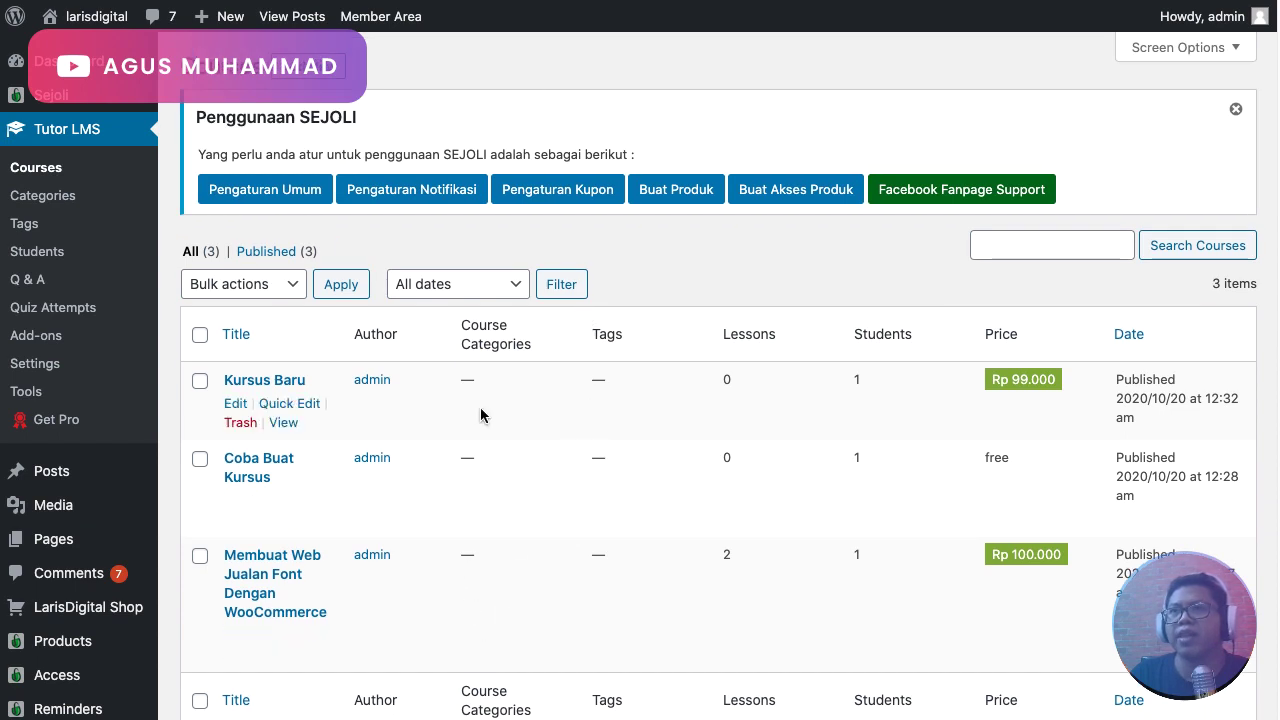
left_click(326, 74)
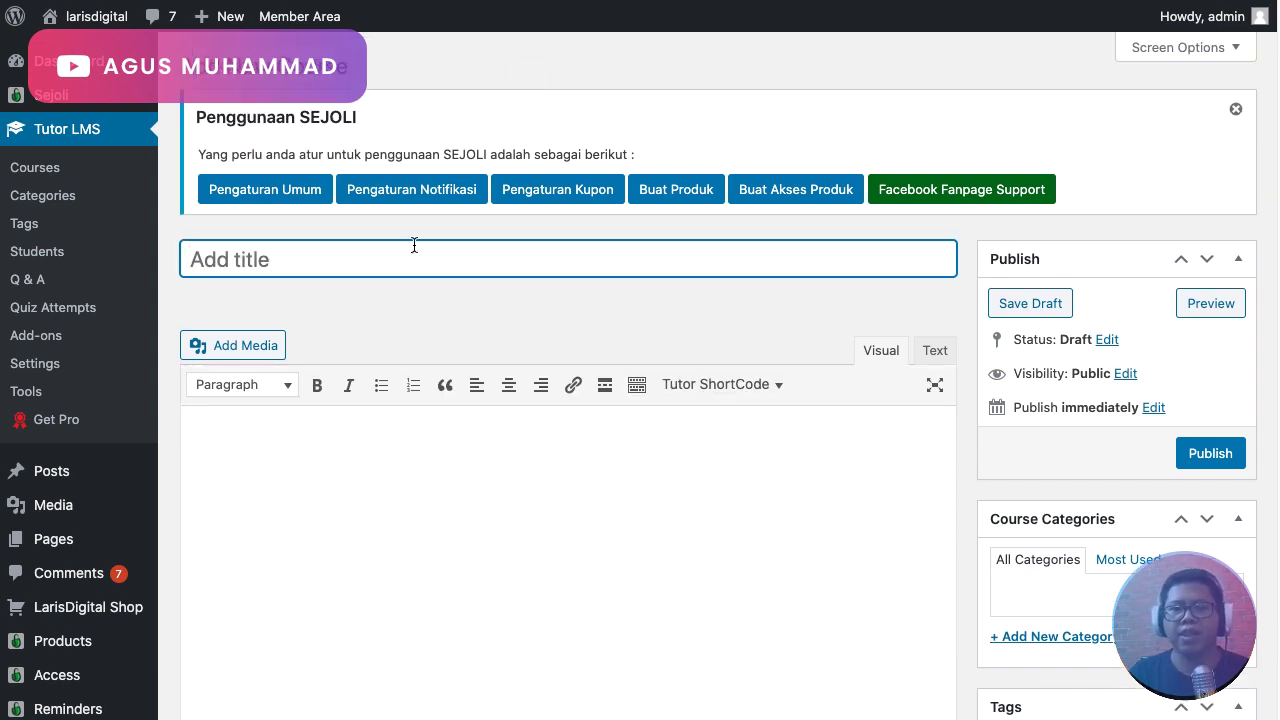
Title the new course "Kursus Bayar Via Sejoli"
type("Kursus Baua")
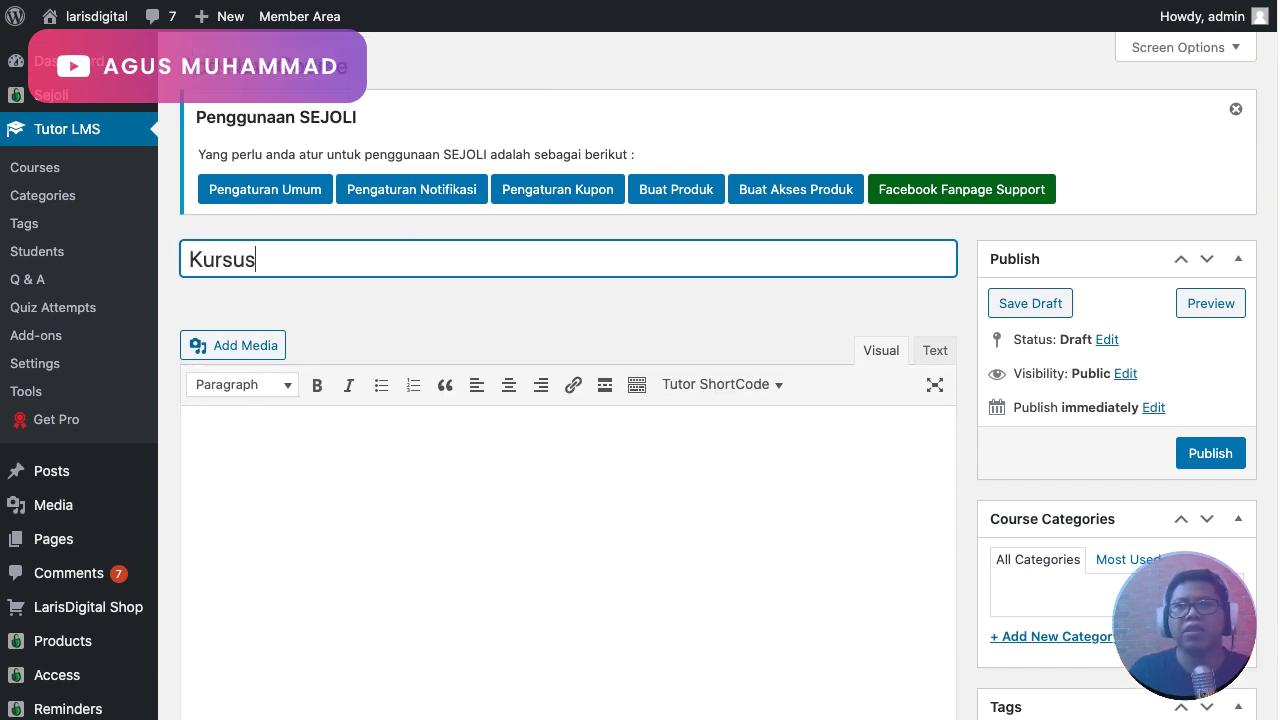
key("BackSpace")
key("BackSpace")
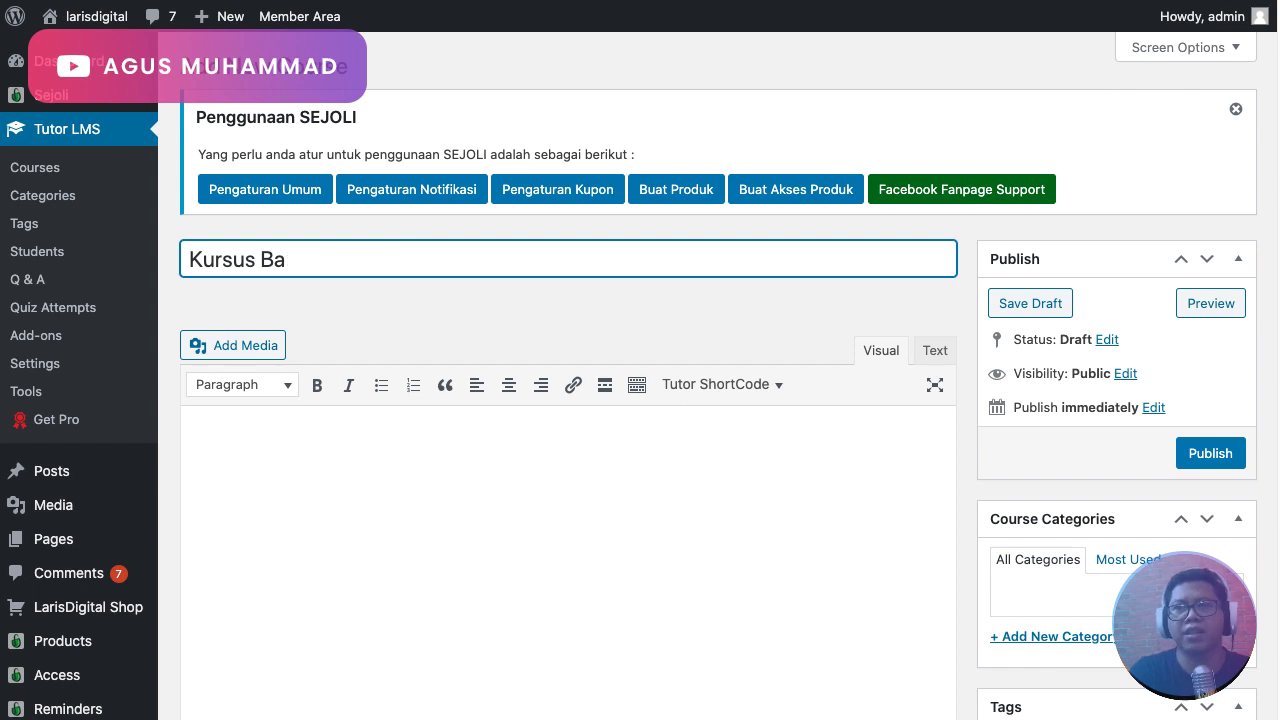
type("yar Via Seko")
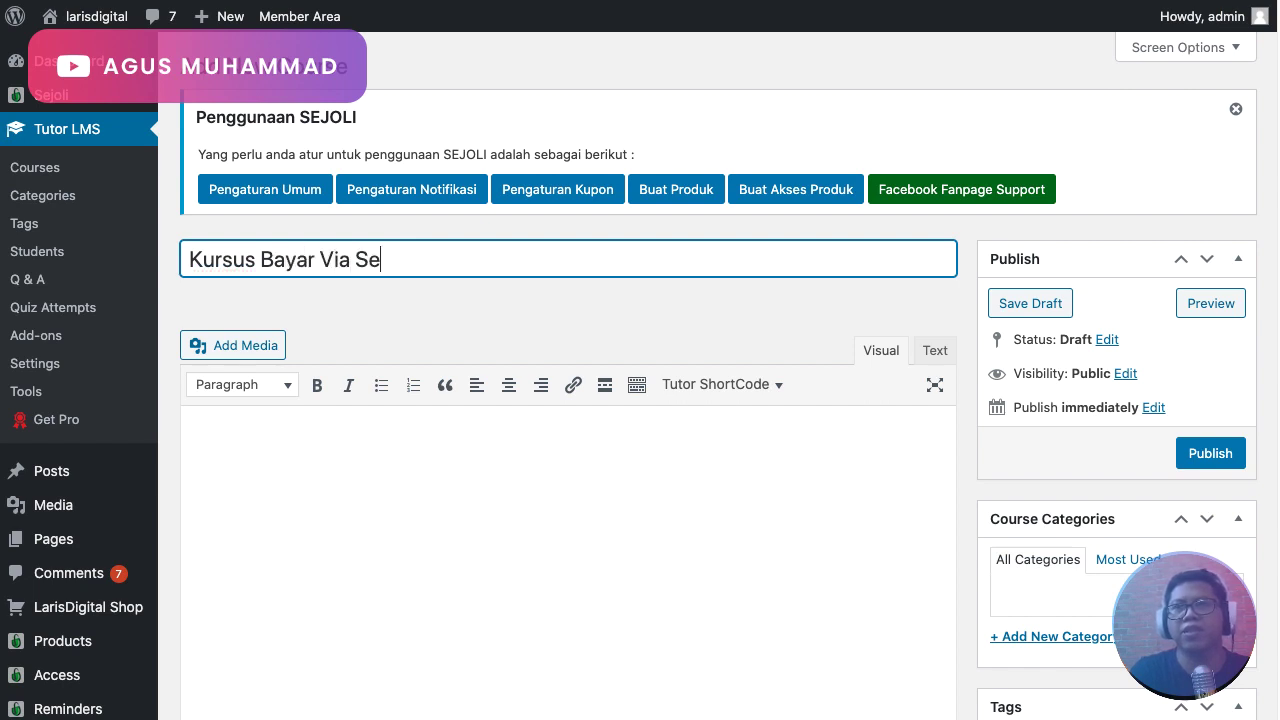
key("BackSpace")
key("BackSpace")
type("joli")
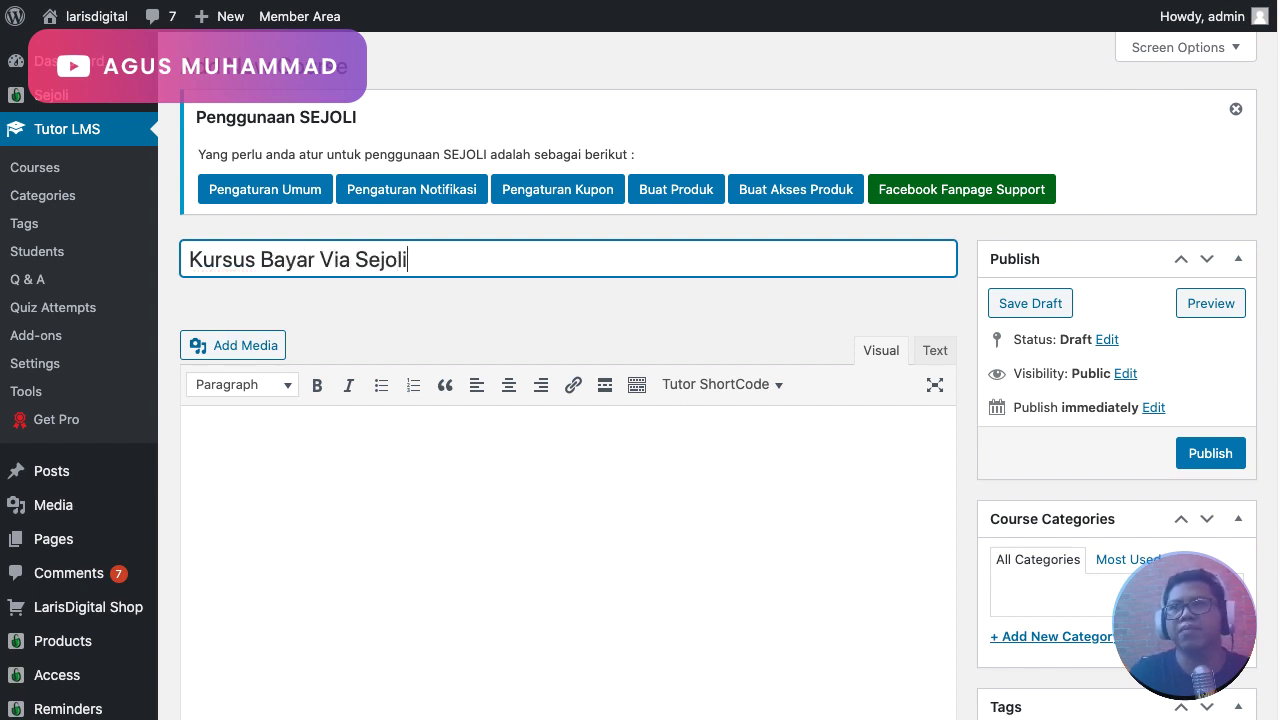
Enter "bla bla bla bla" as the course description and look over the course settings
left_click(469, 466)
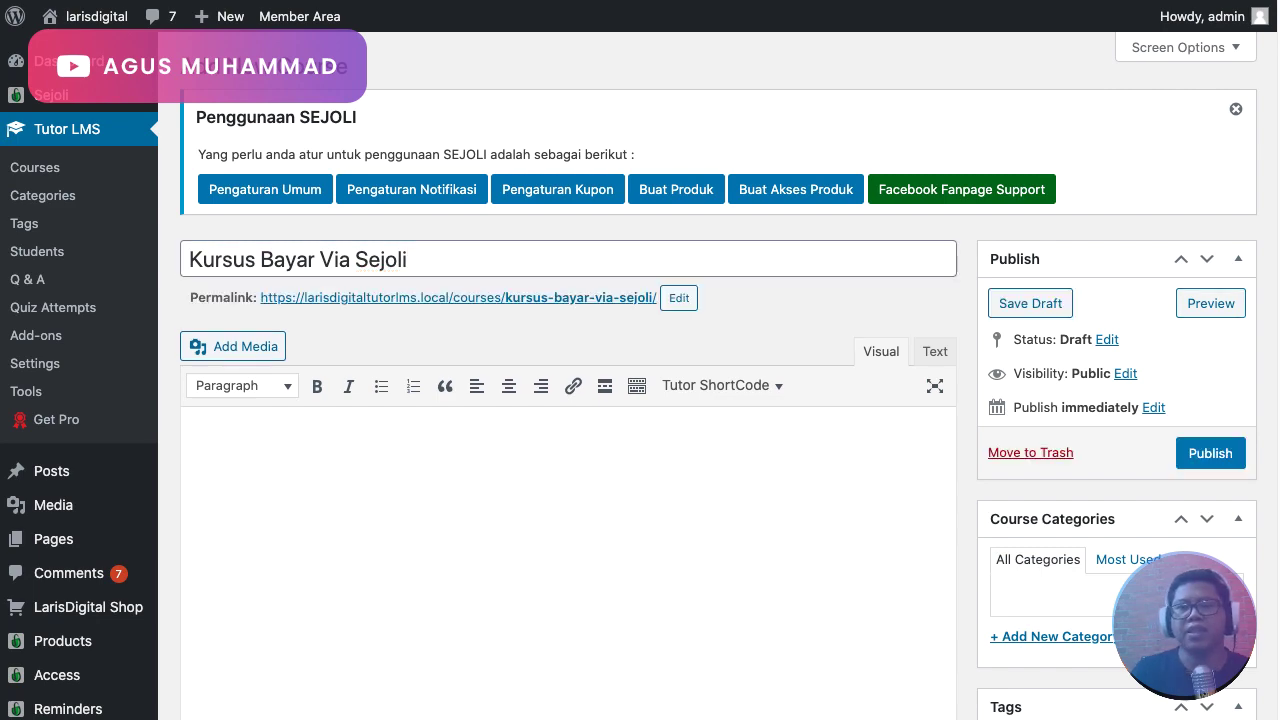
type("bla bla bla bla")
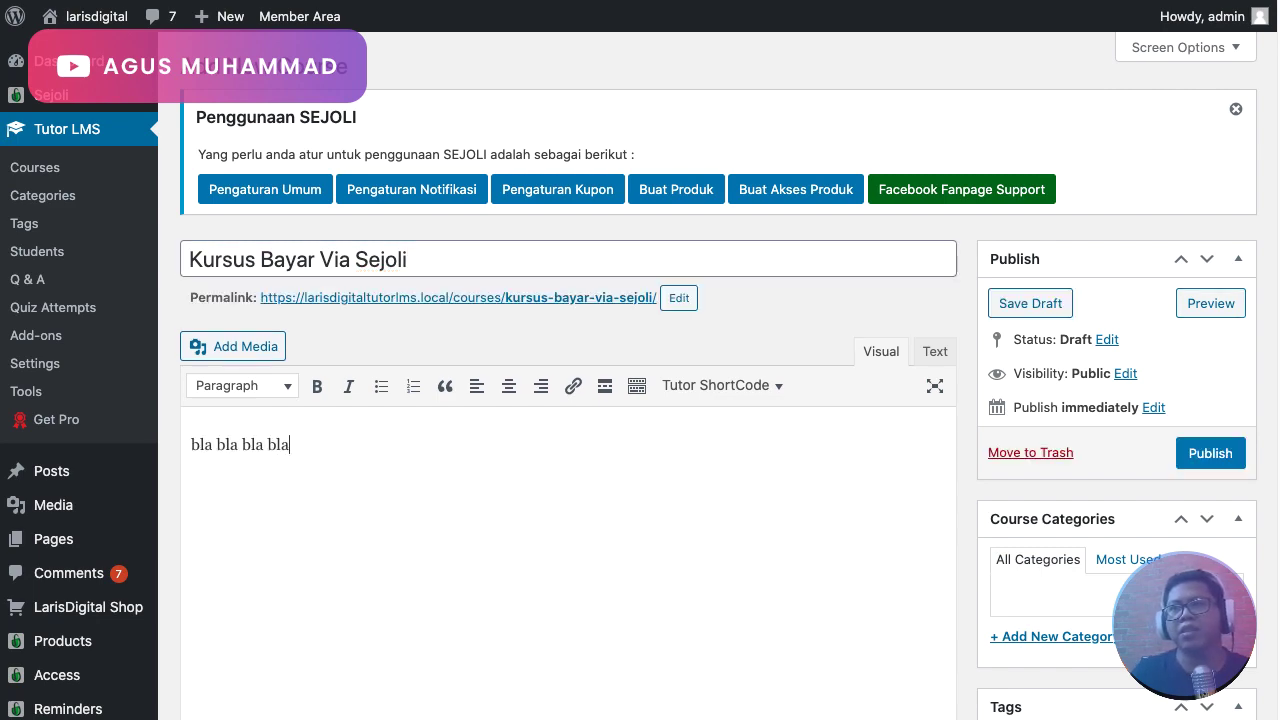
scroll(471, 463, "down", 5)
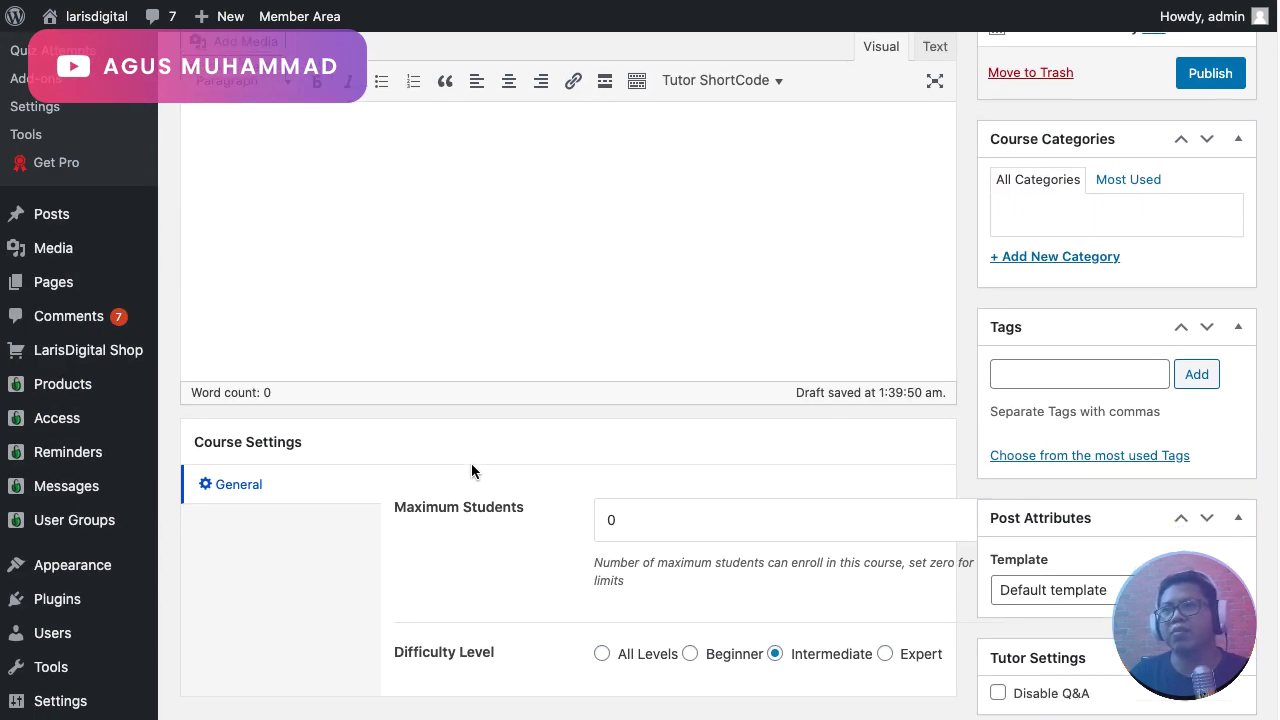
scroll(471, 463, "down", 3)
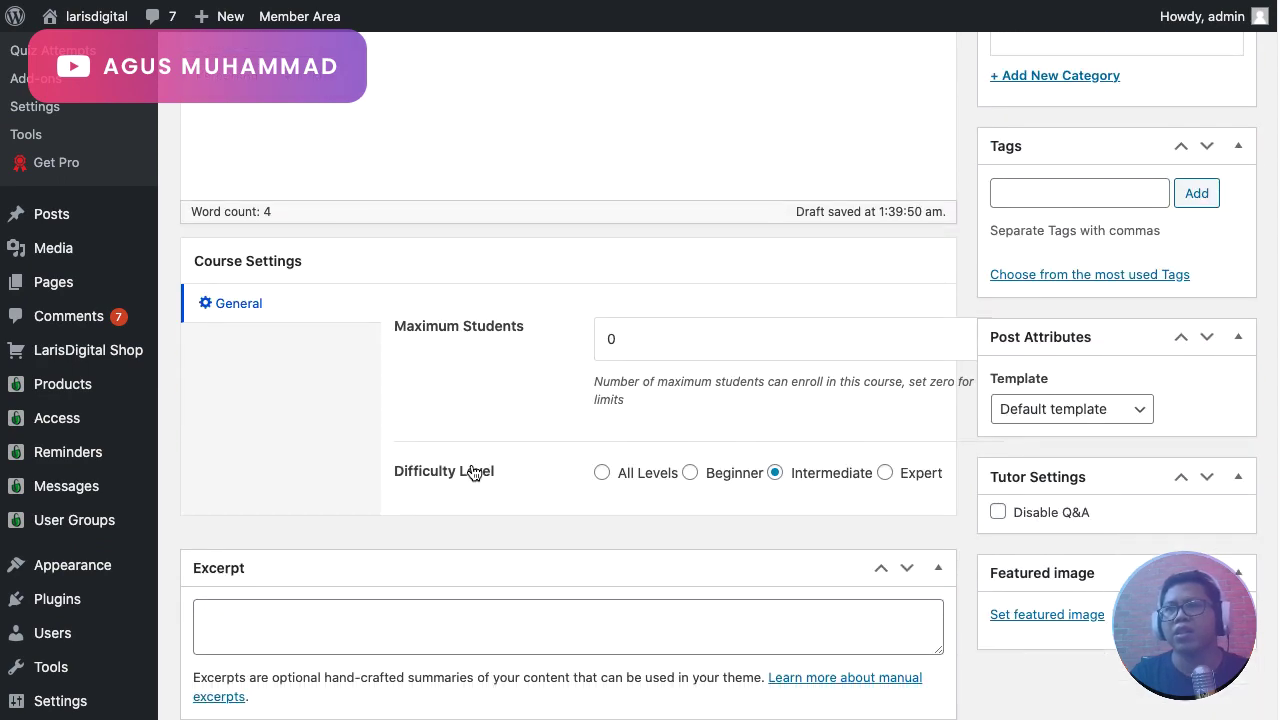
Publish the course "Kursus Bayar Via Sejoli"
scroll(472, 470, "down", 3)
scroll(472, 465, "up", 10)
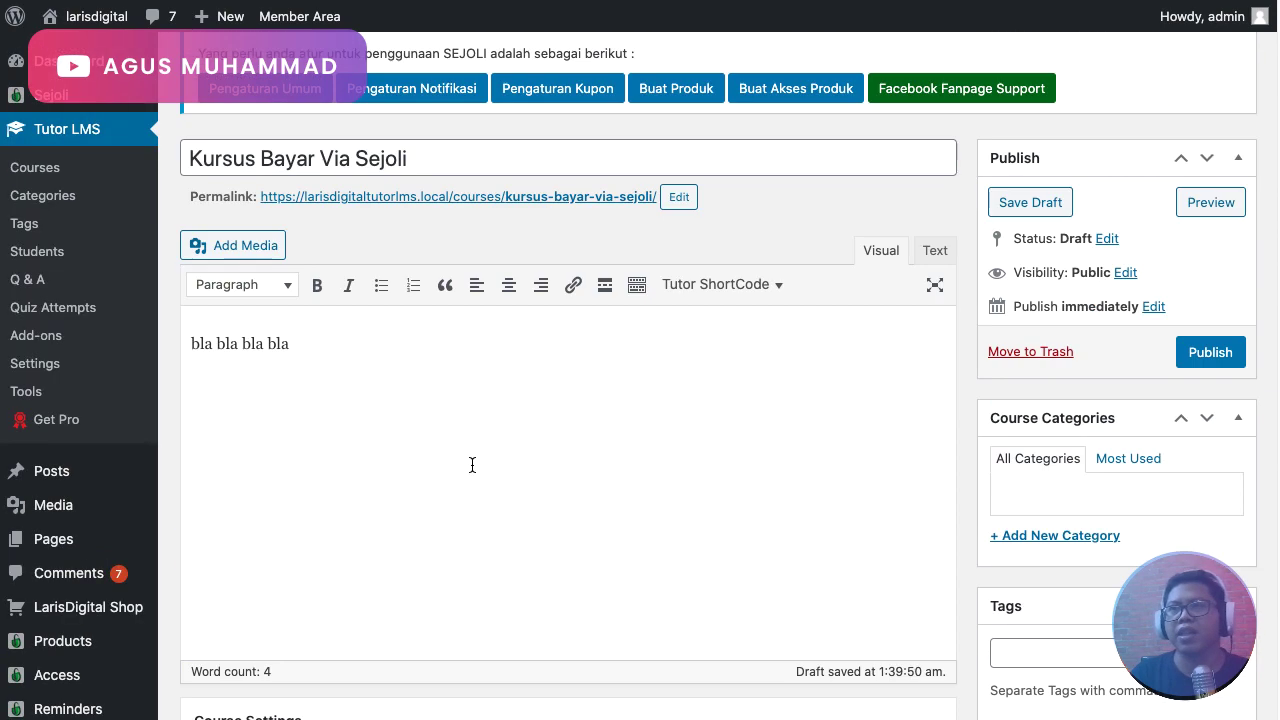
left_click(1210, 352)
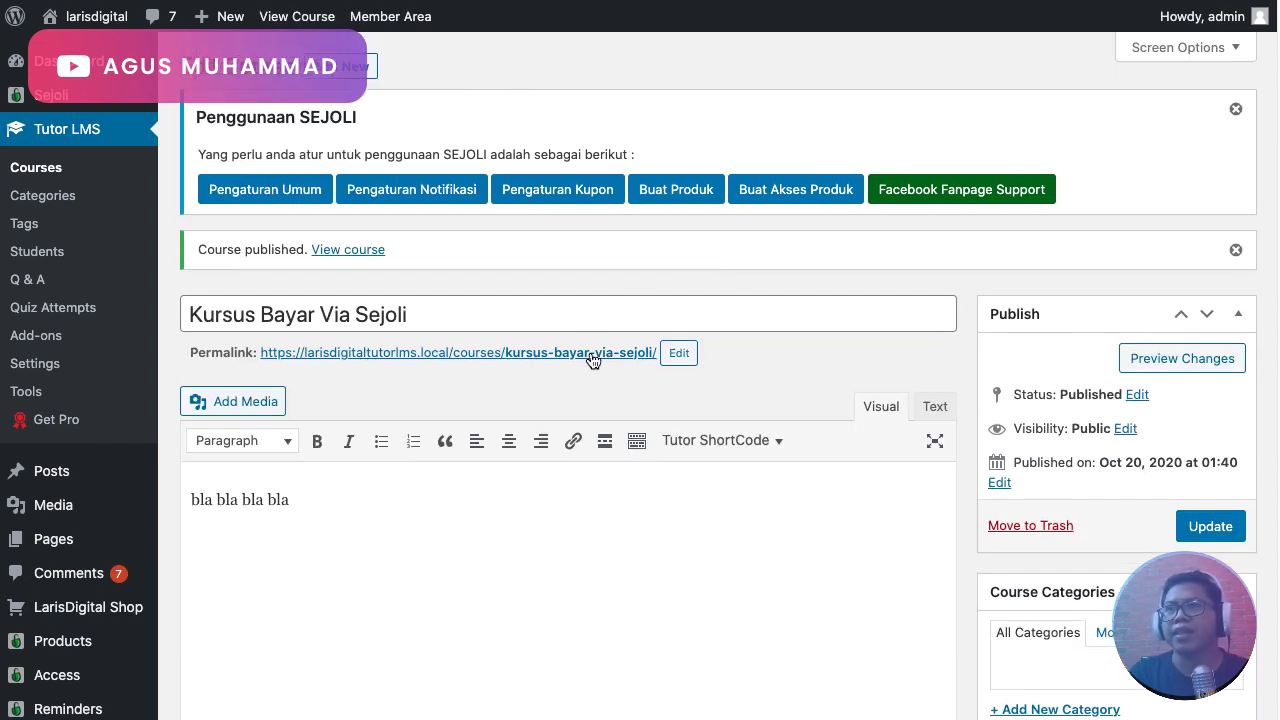
View the published course's public page from its permalink and return to the course editor
right_click(590, 352)
left_click(660, 469)
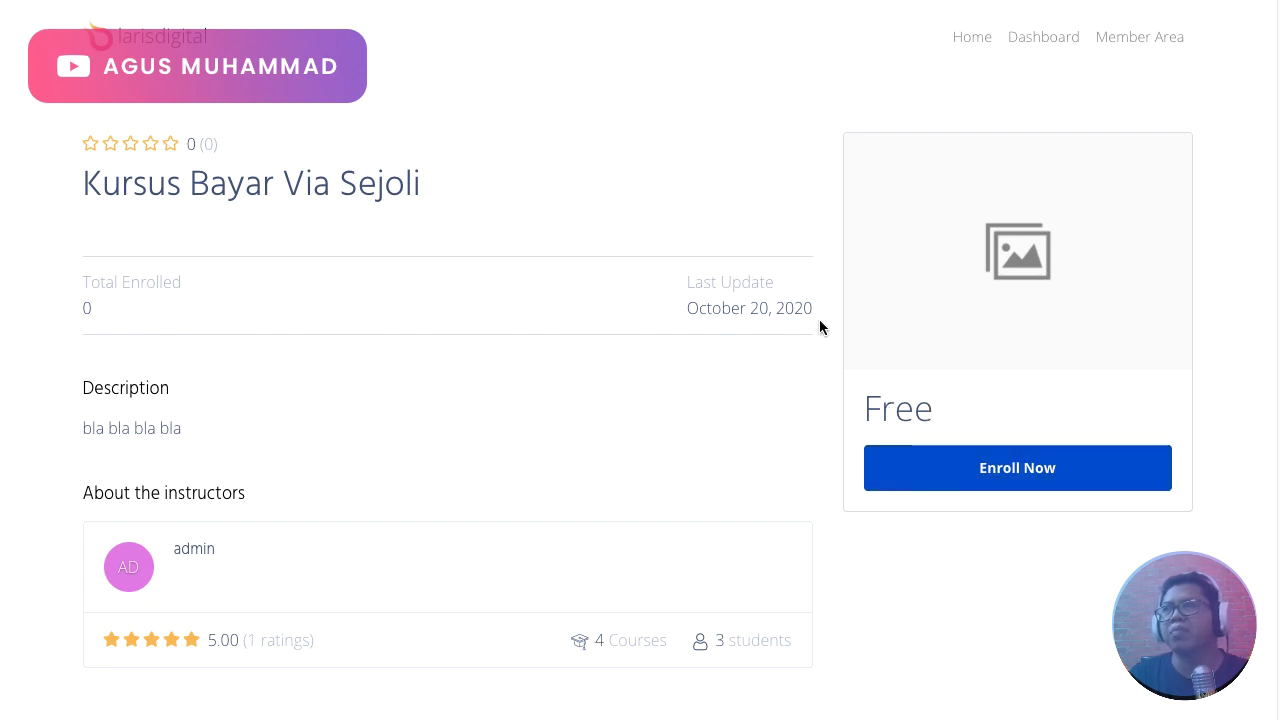
left_click(890, 1)
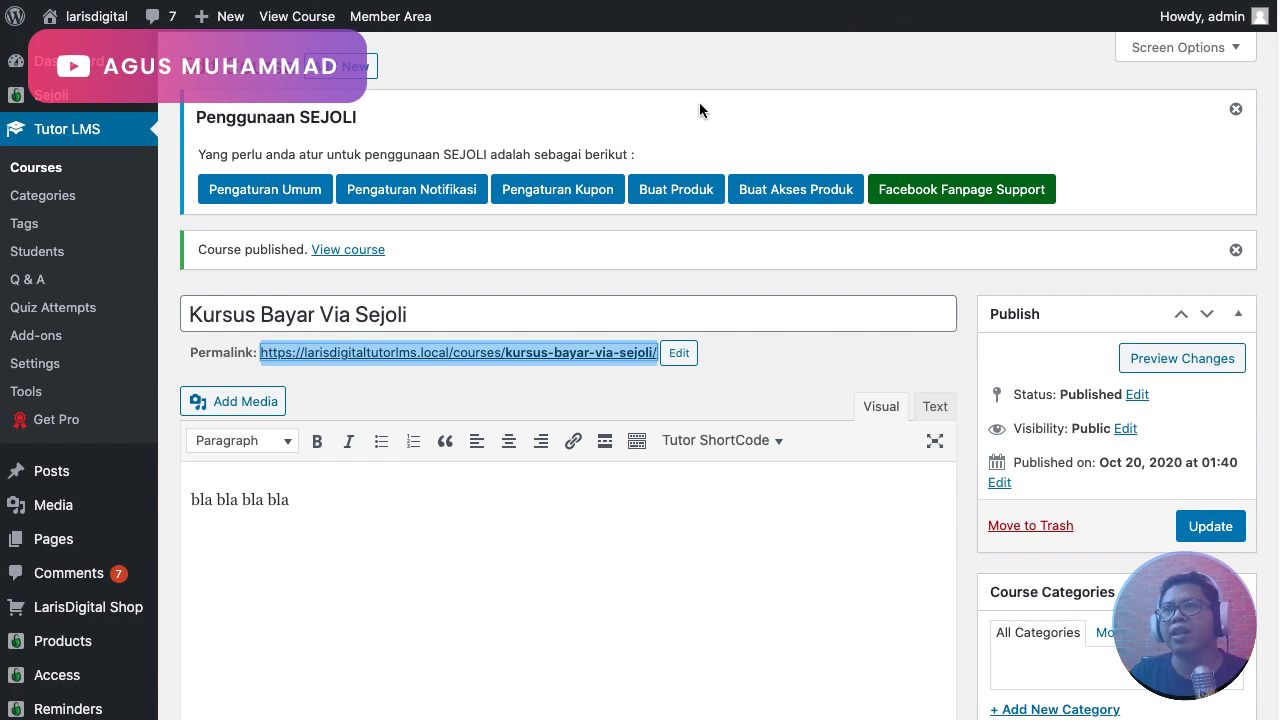
Set the Tutor LMS monetization option to Sejoli and save the settings
left_click(66, 372)
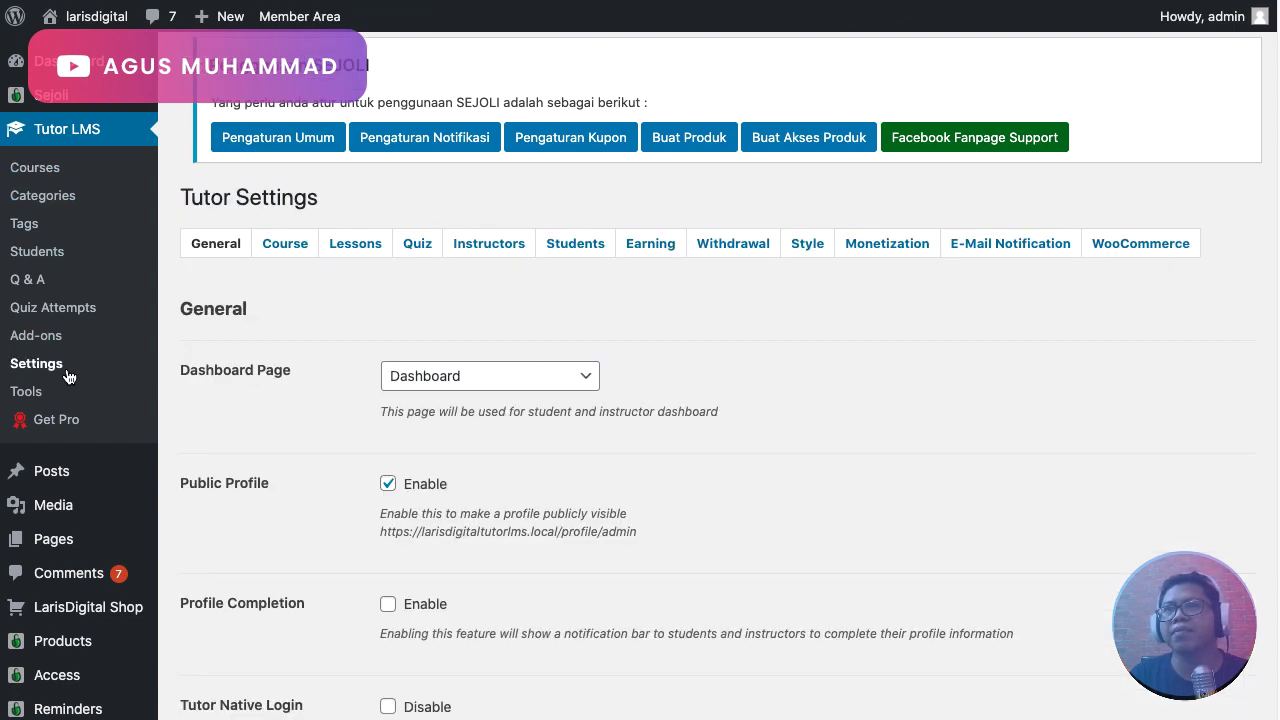
left_click(887, 248)
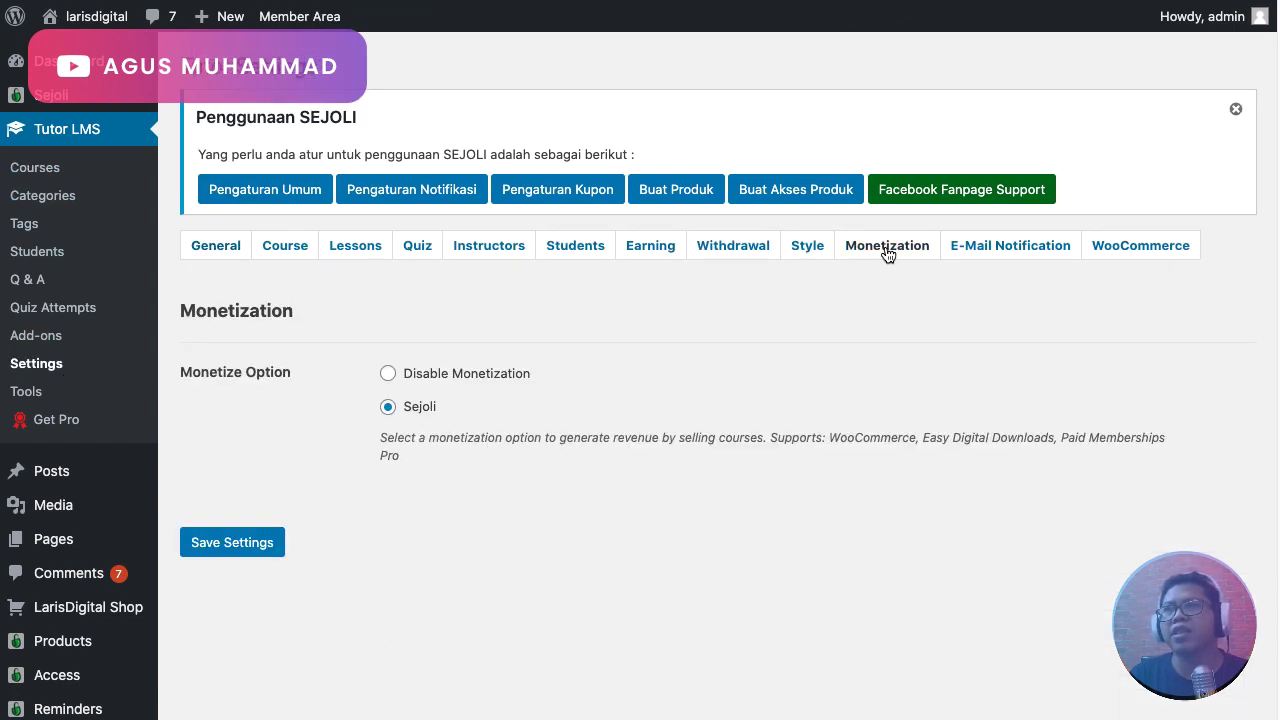
left_click(387, 376)
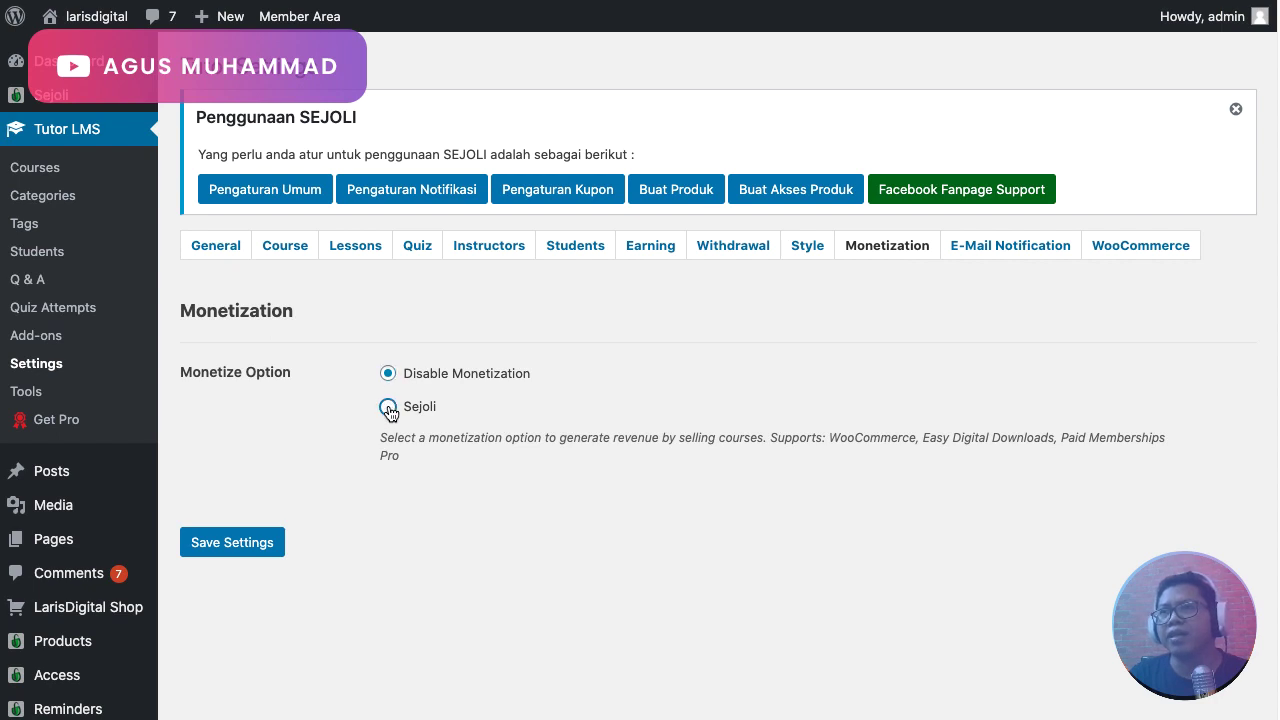
left_click(388, 408)
left_click(387, 374)
left_click(389, 409)
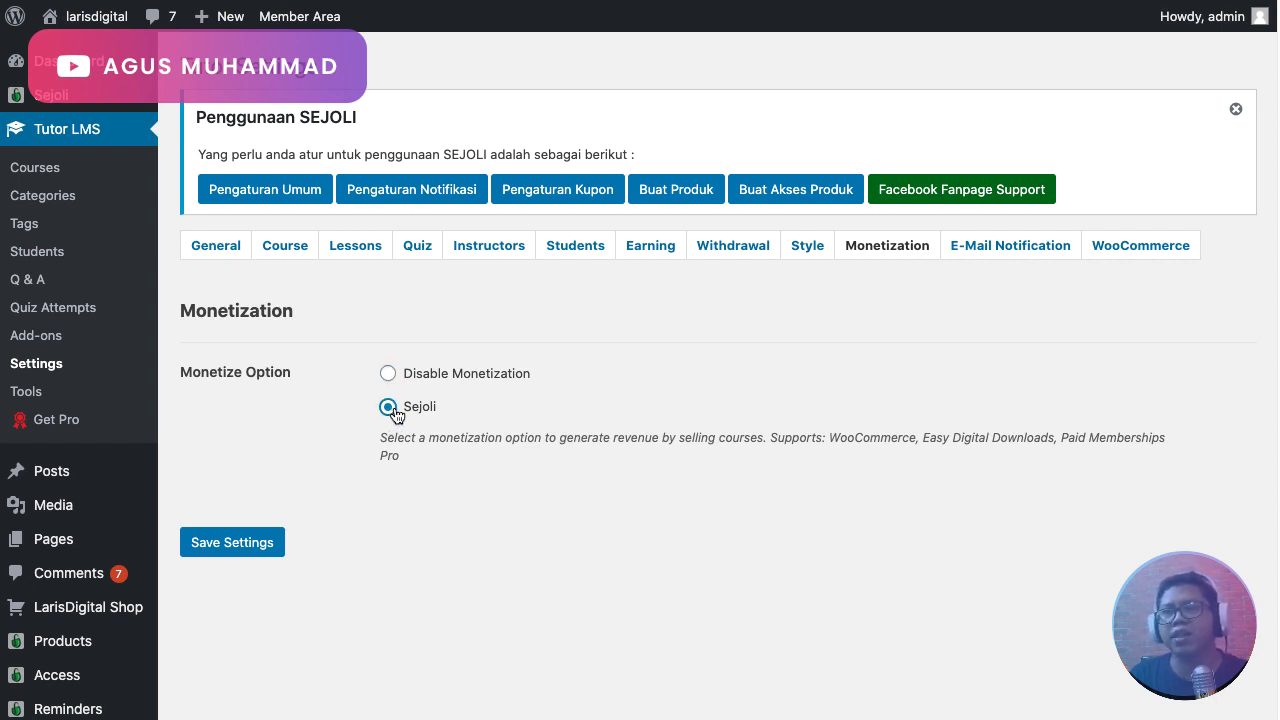
left_click(240, 554)
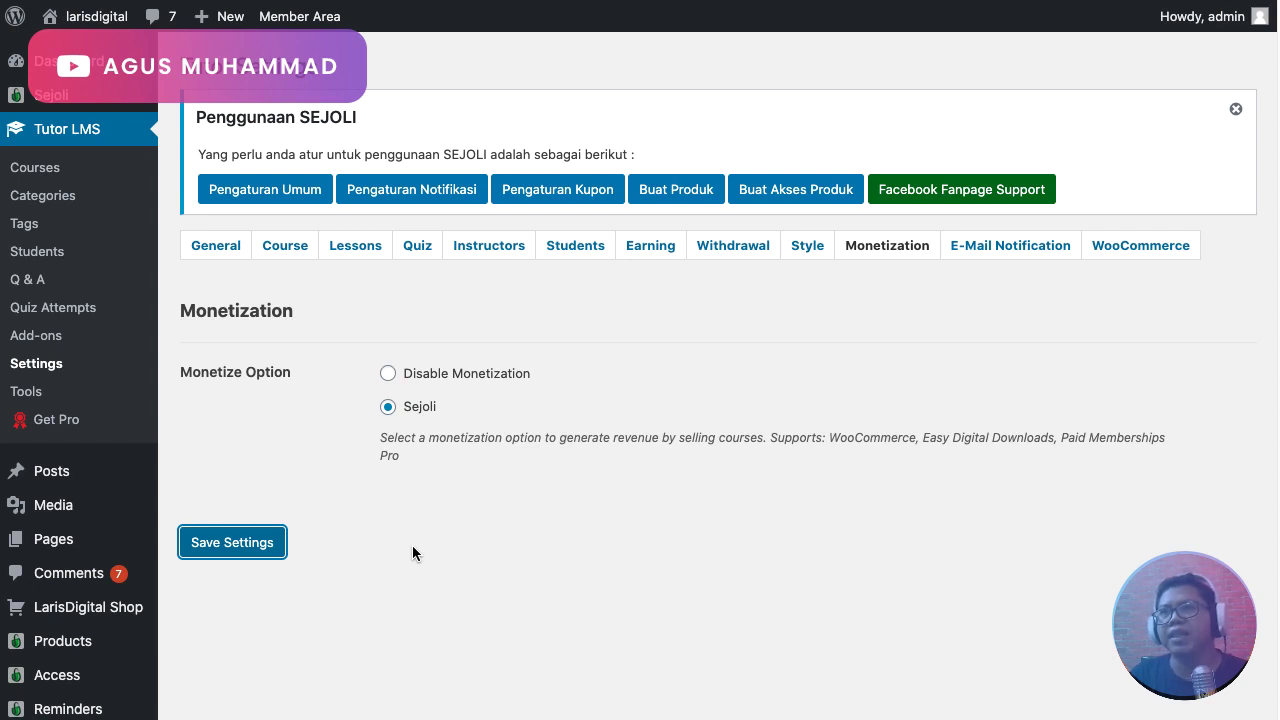
Look at the Tutor LMS course list and start a new Sejoli product
left_click(72, 174)
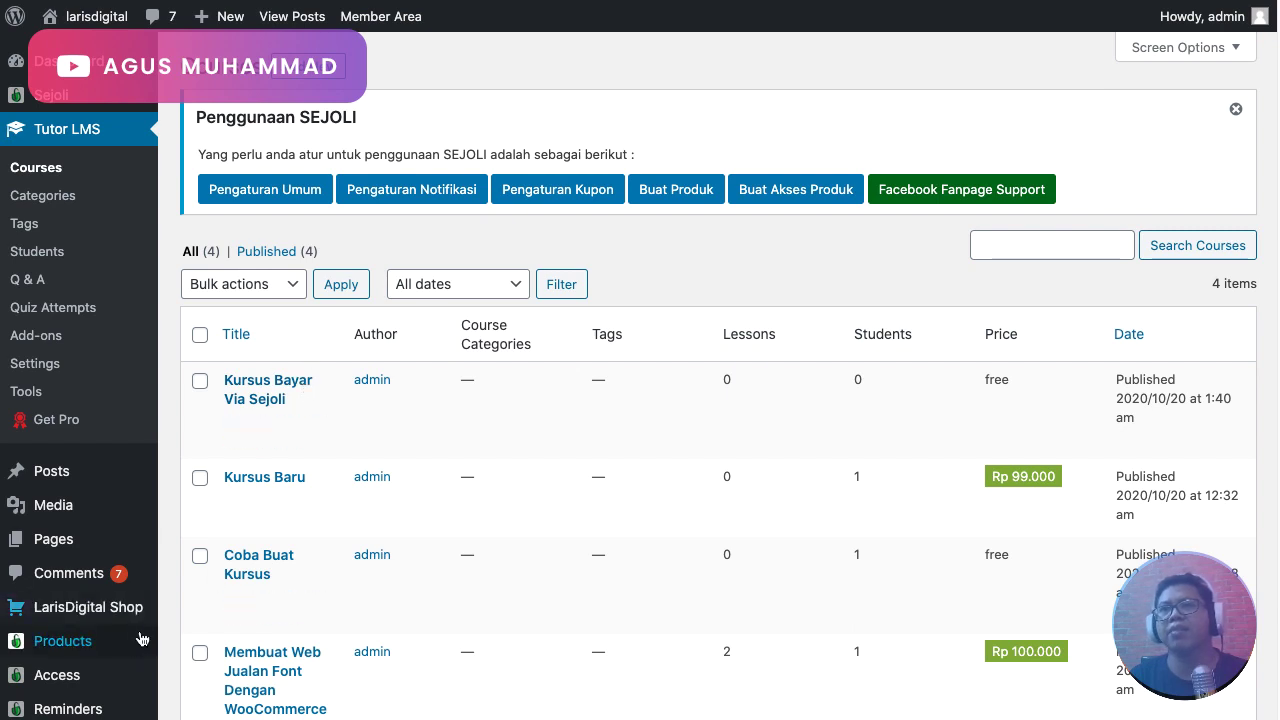
mouse_move(137, 645)
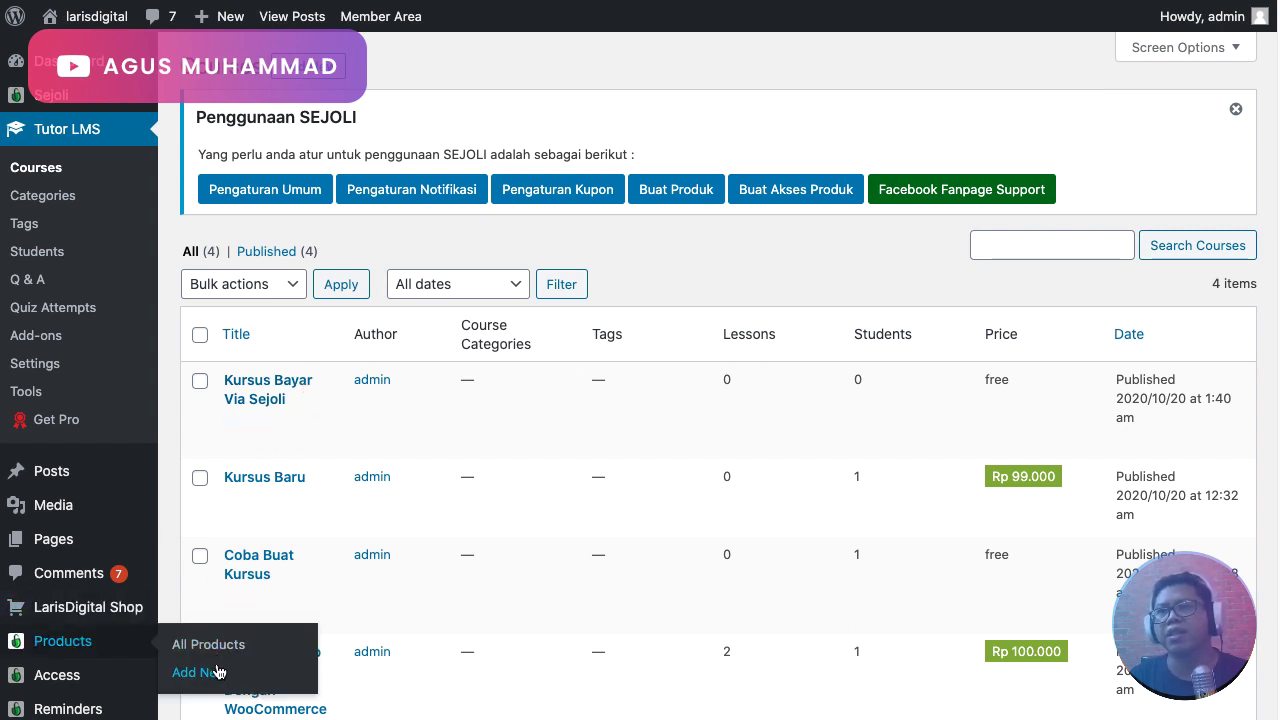
left_click(87, 647)
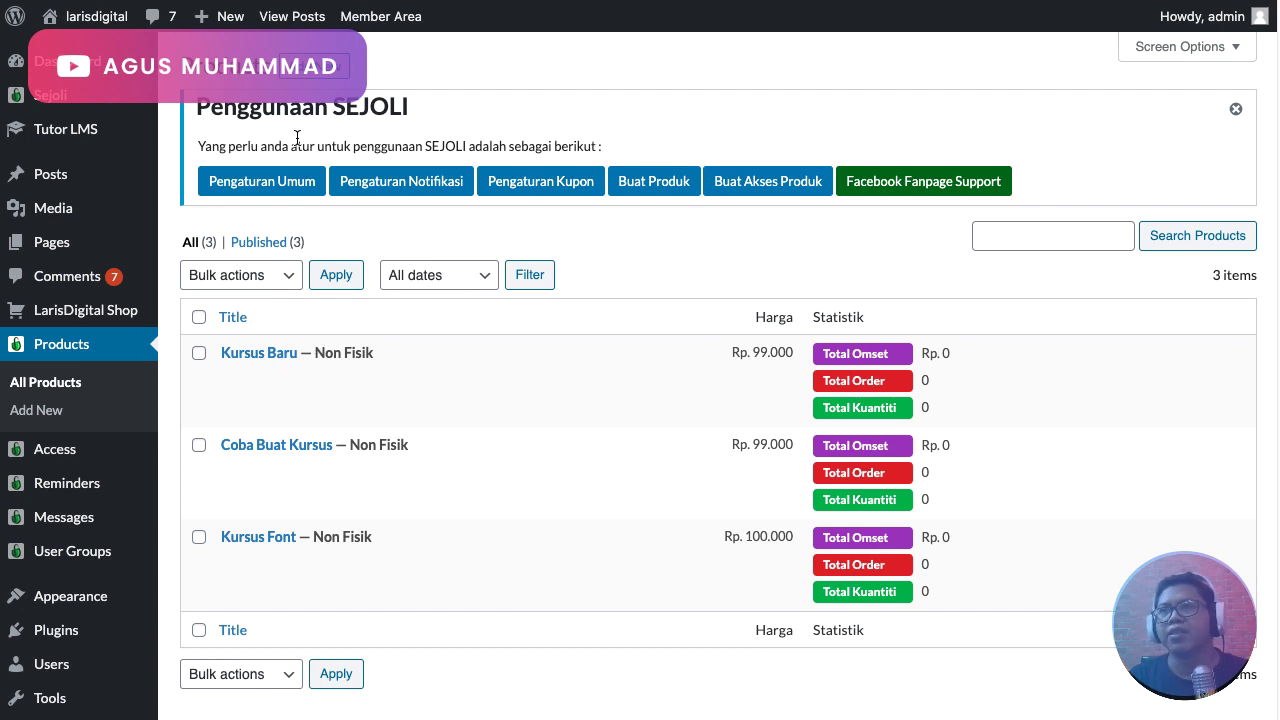
left_click(322, 76)
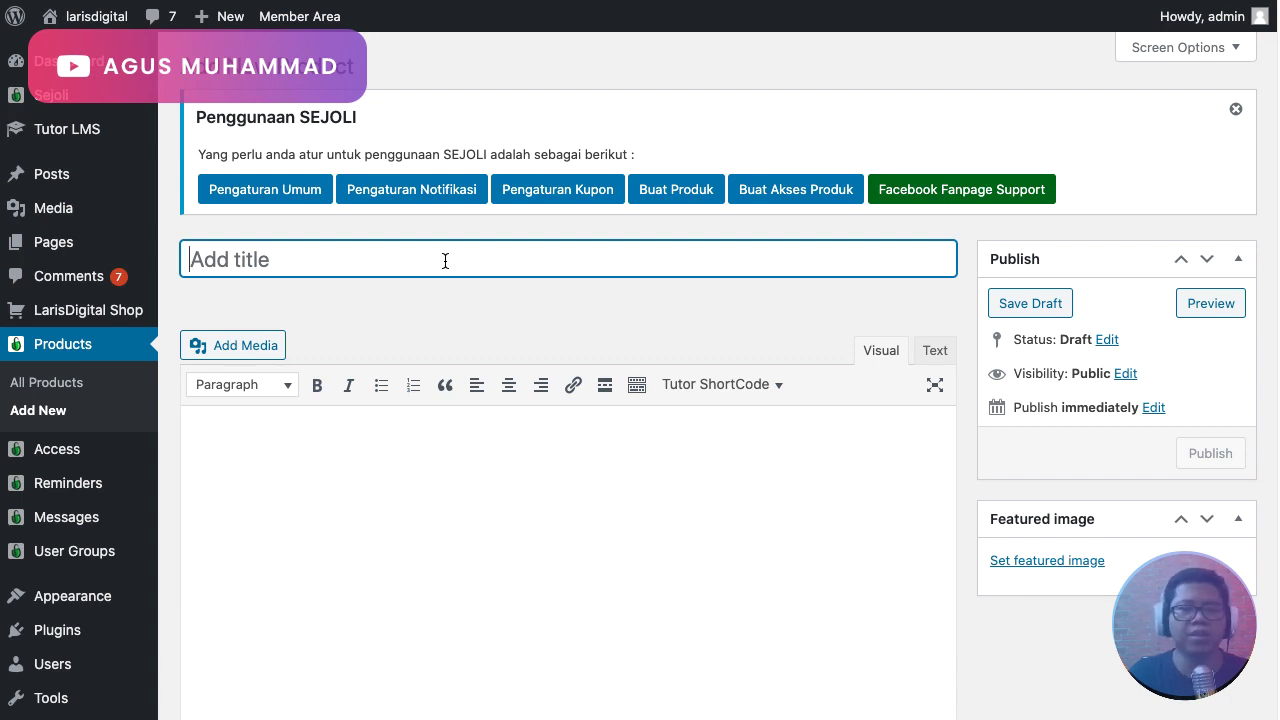
Title the new product "Kursus Bayar Via Sejoli"
type("Kursis")
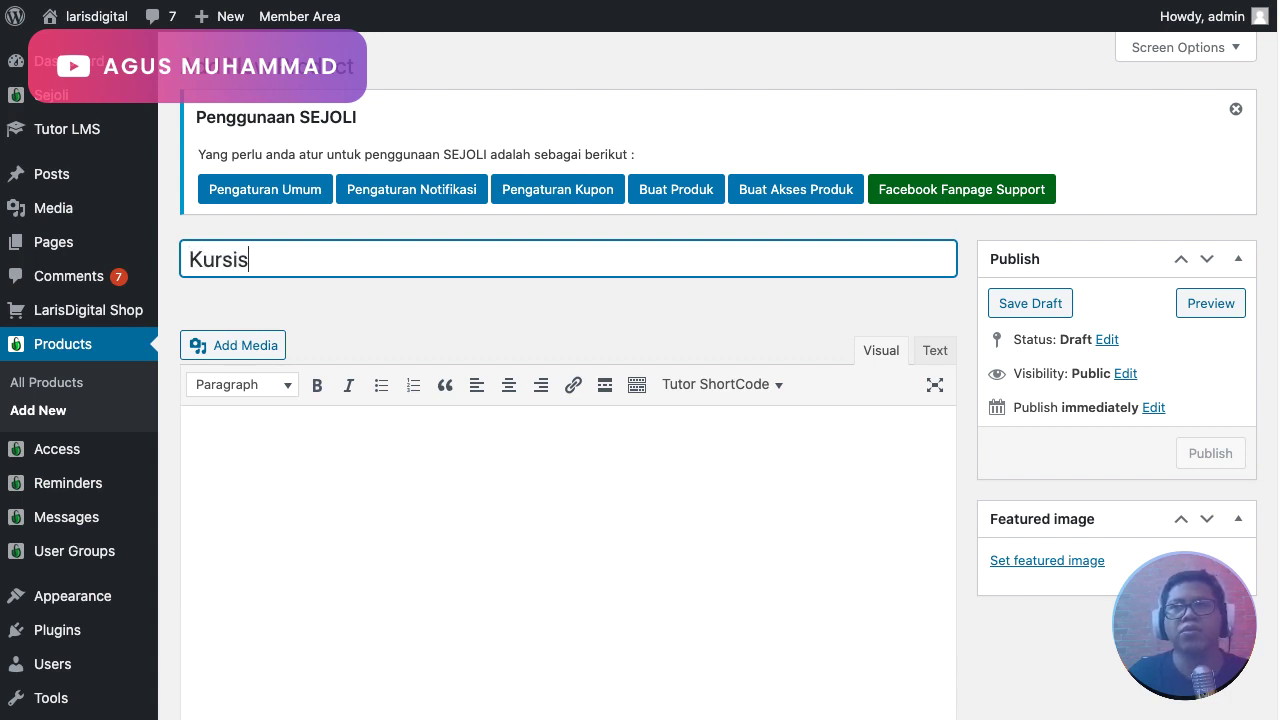
key("BackSpace")
key("BackSpace")
type("us ")
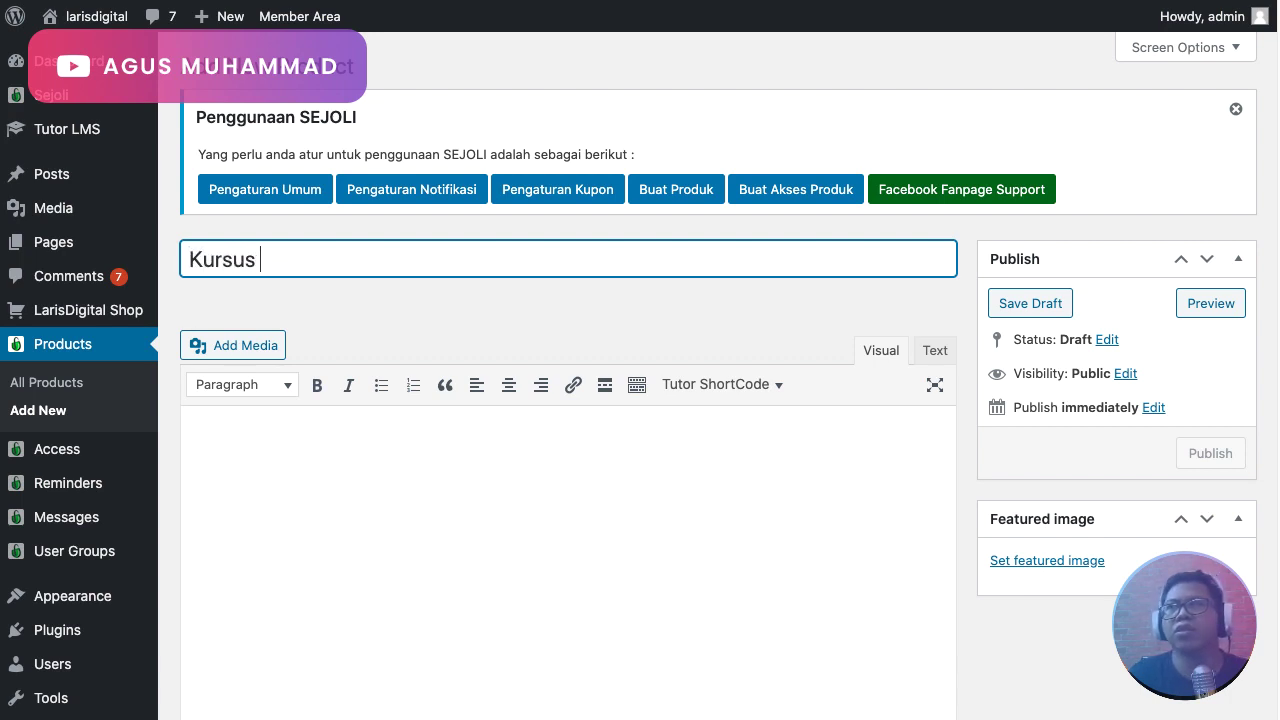
type("Bayar ")
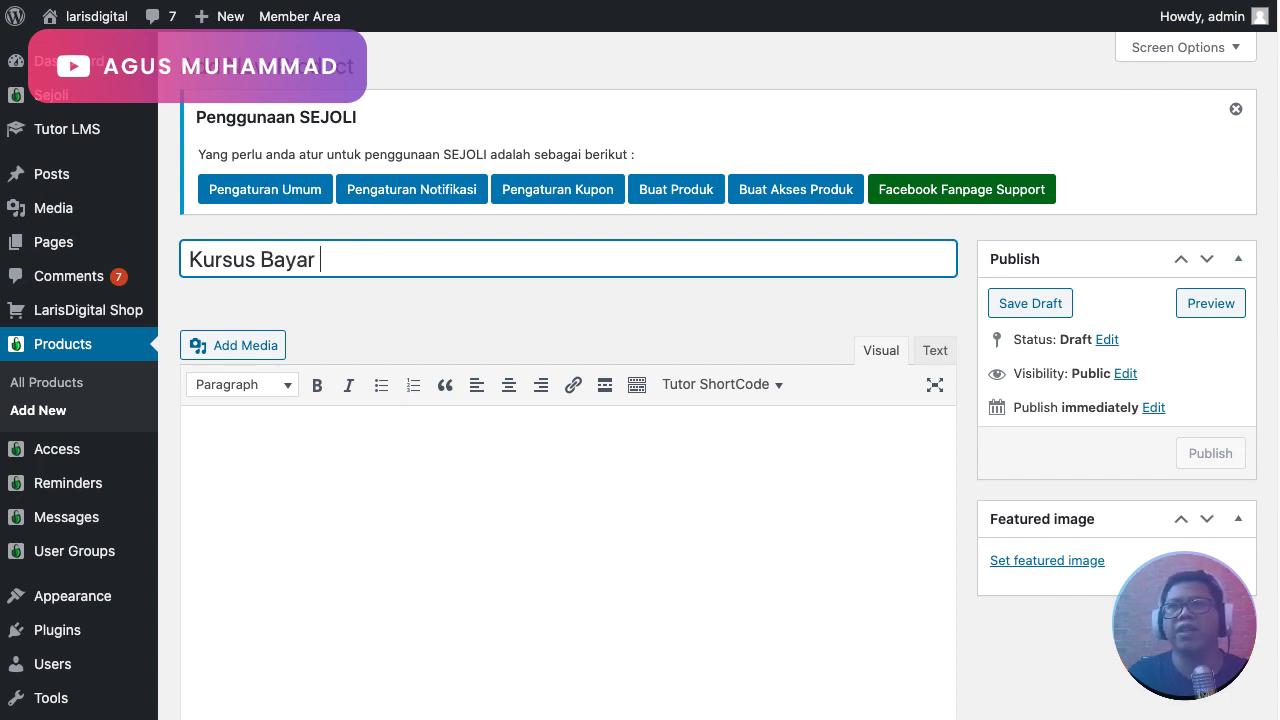
type("Via Sejoli")
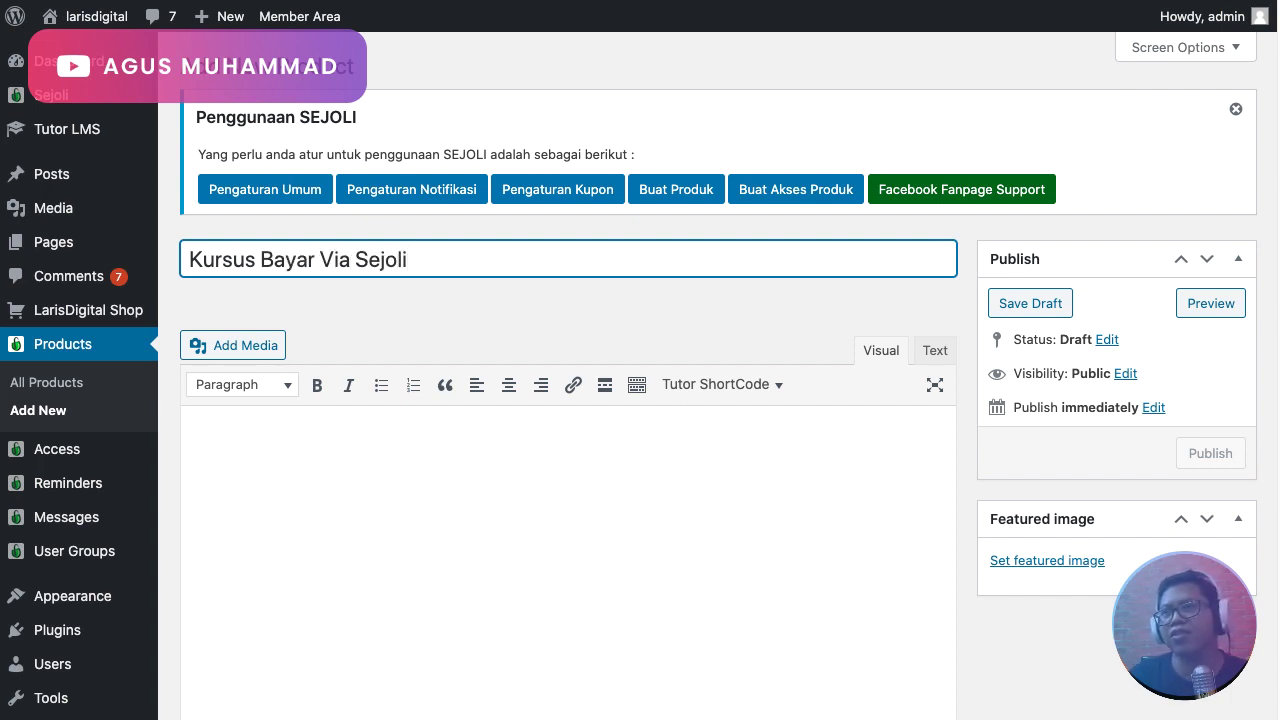
Set the product's unit price (Harga Satuan) to 99000 in the Sejoli setup and publish the product
left_click(770, 307)
scroll(770, 307, "down", 7)
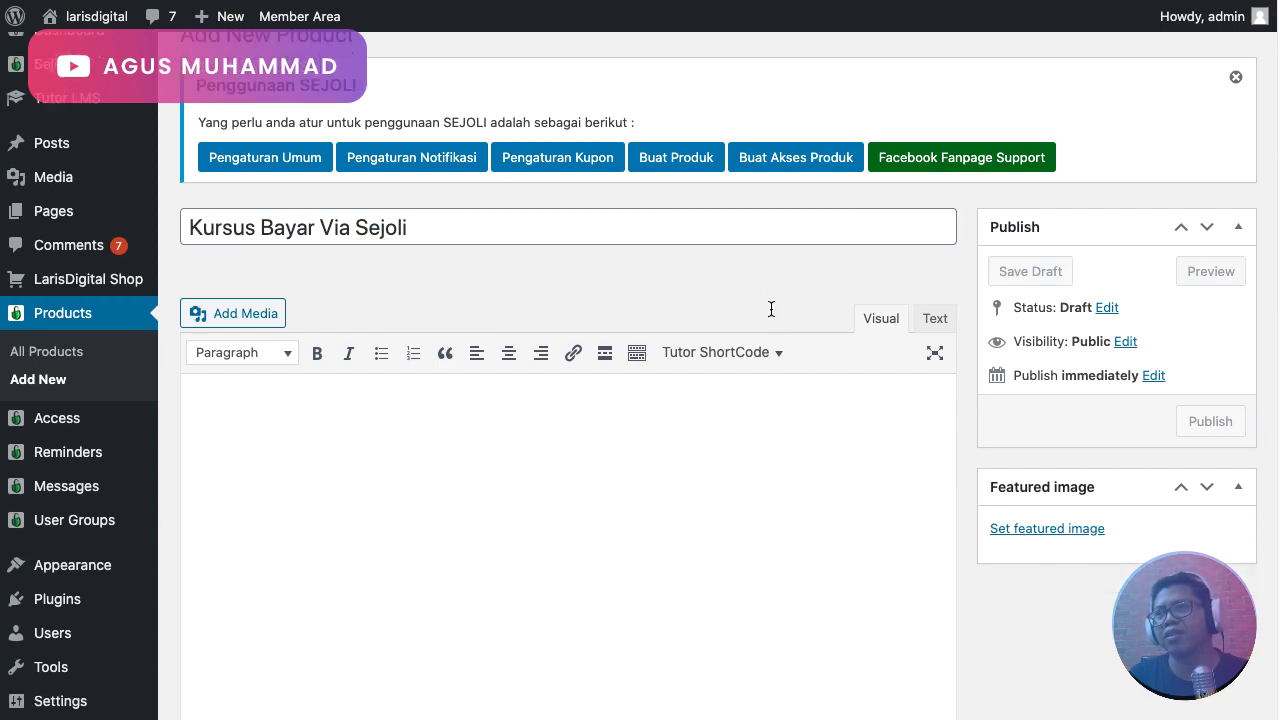
scroll(770, 314, "down", 2)
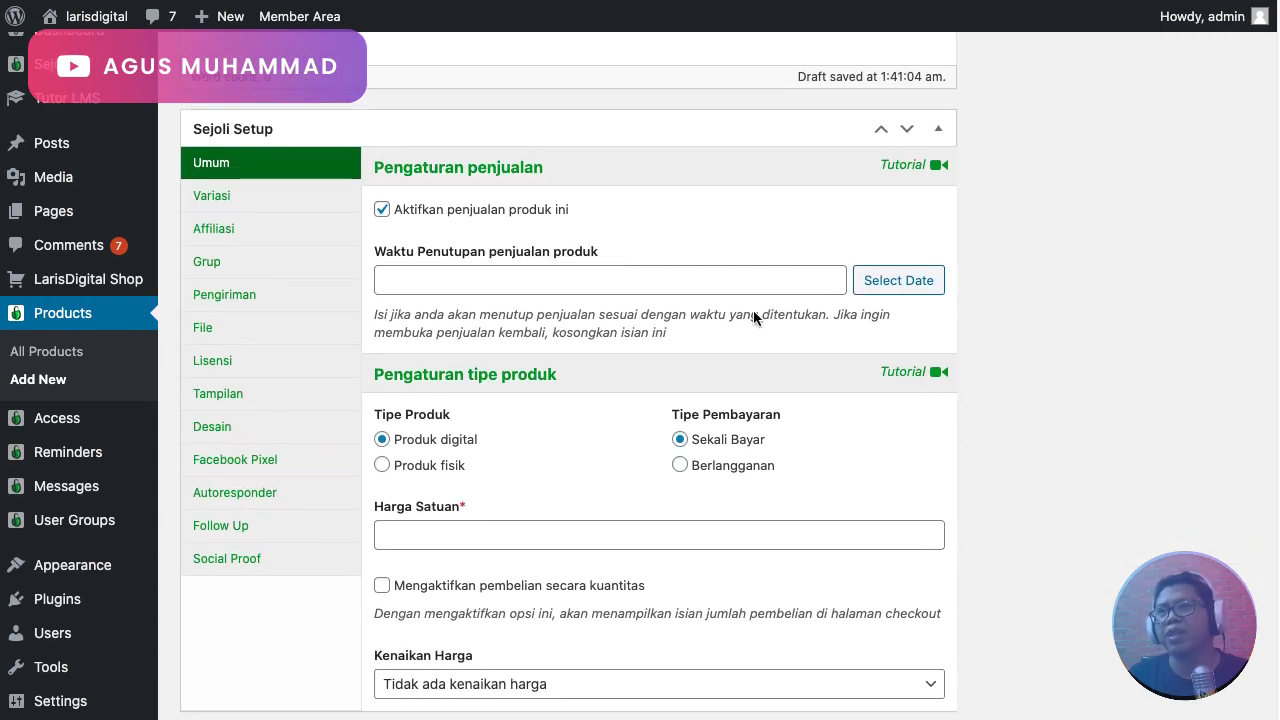
left_click(446, 536)
type("99000")
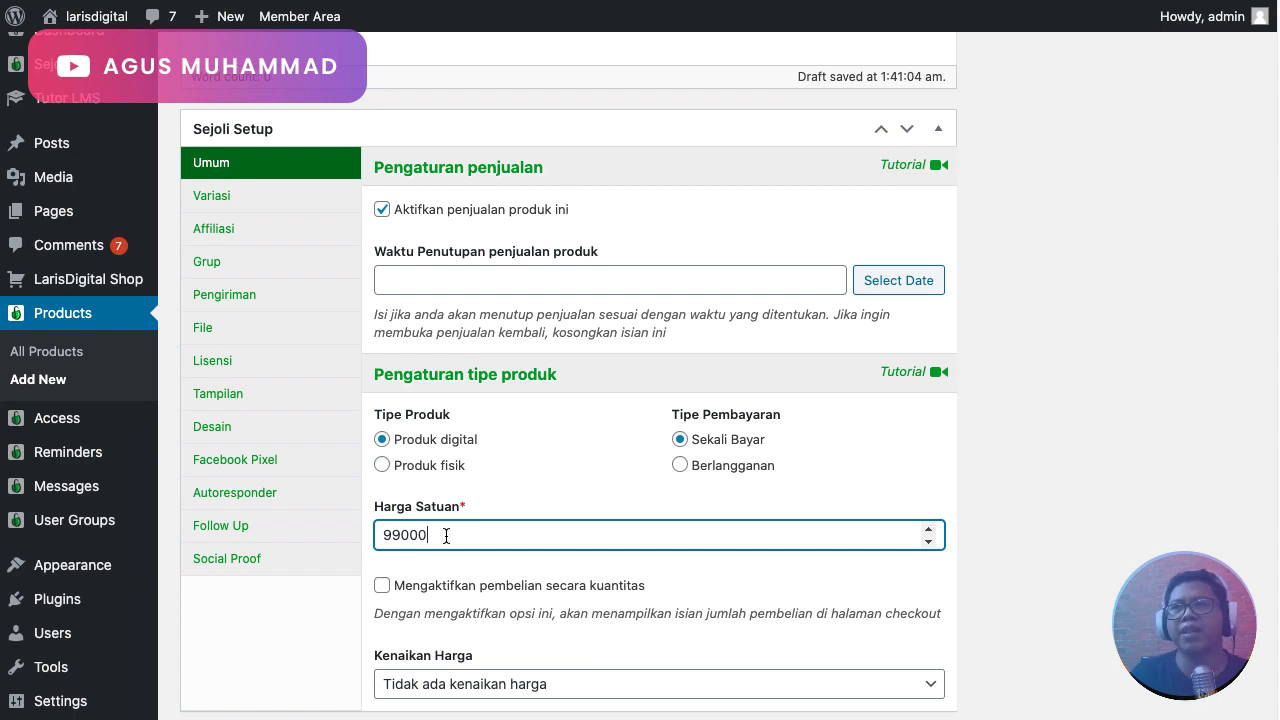
left_click(1005, 356)
scroll(1005, 356, "up", 9)
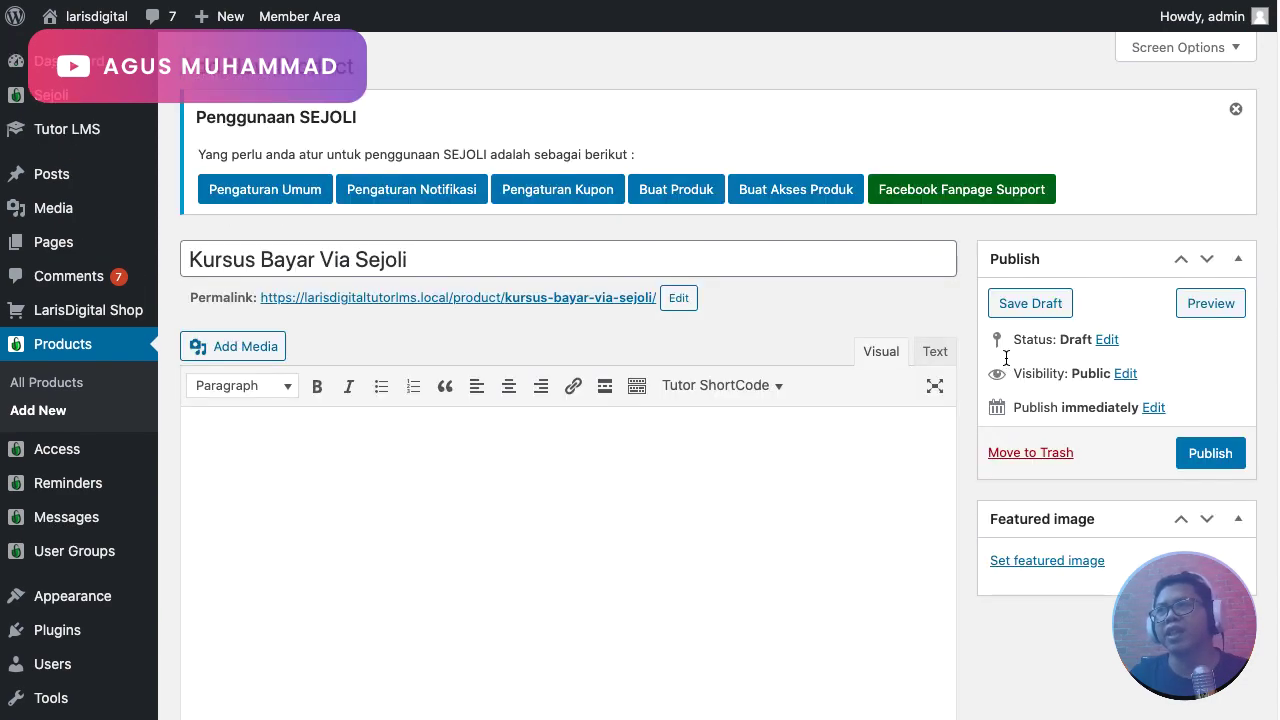
left_click(1211, 455)
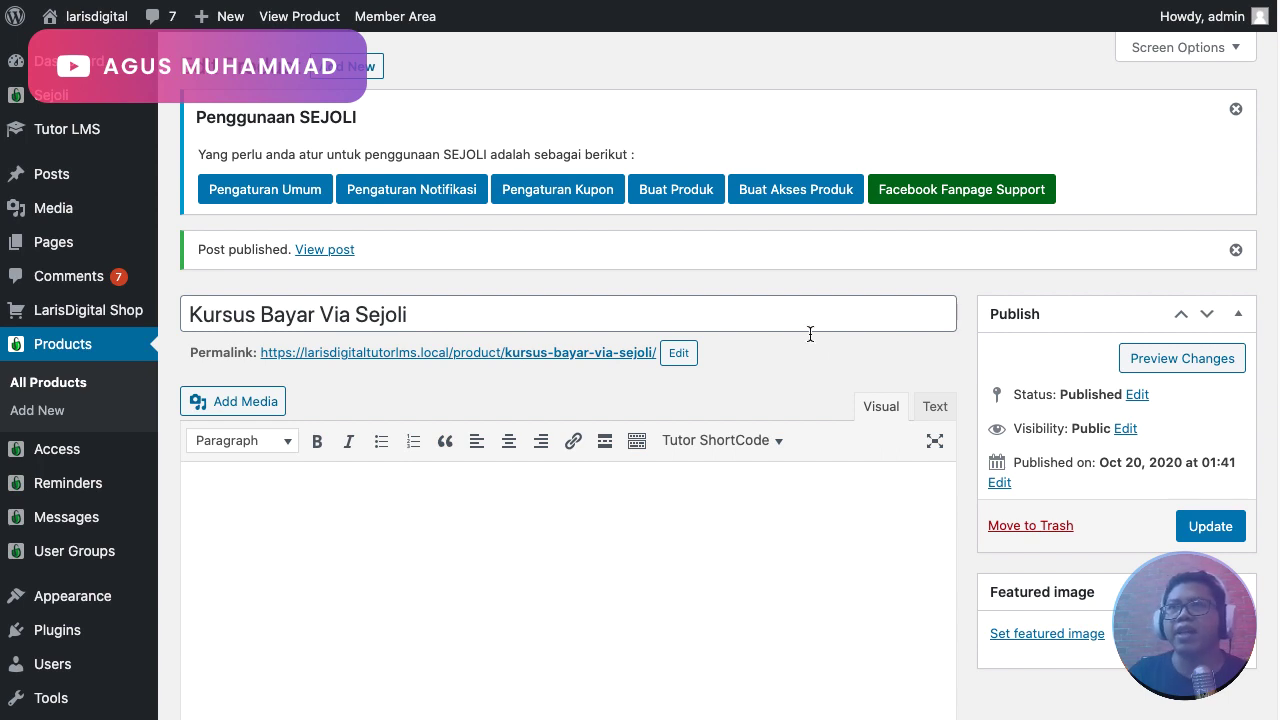
Link the course "Kursus Bayar Via Sejoli" to the Sejoli product of the same name and update the course
mouse_move(105, 189)
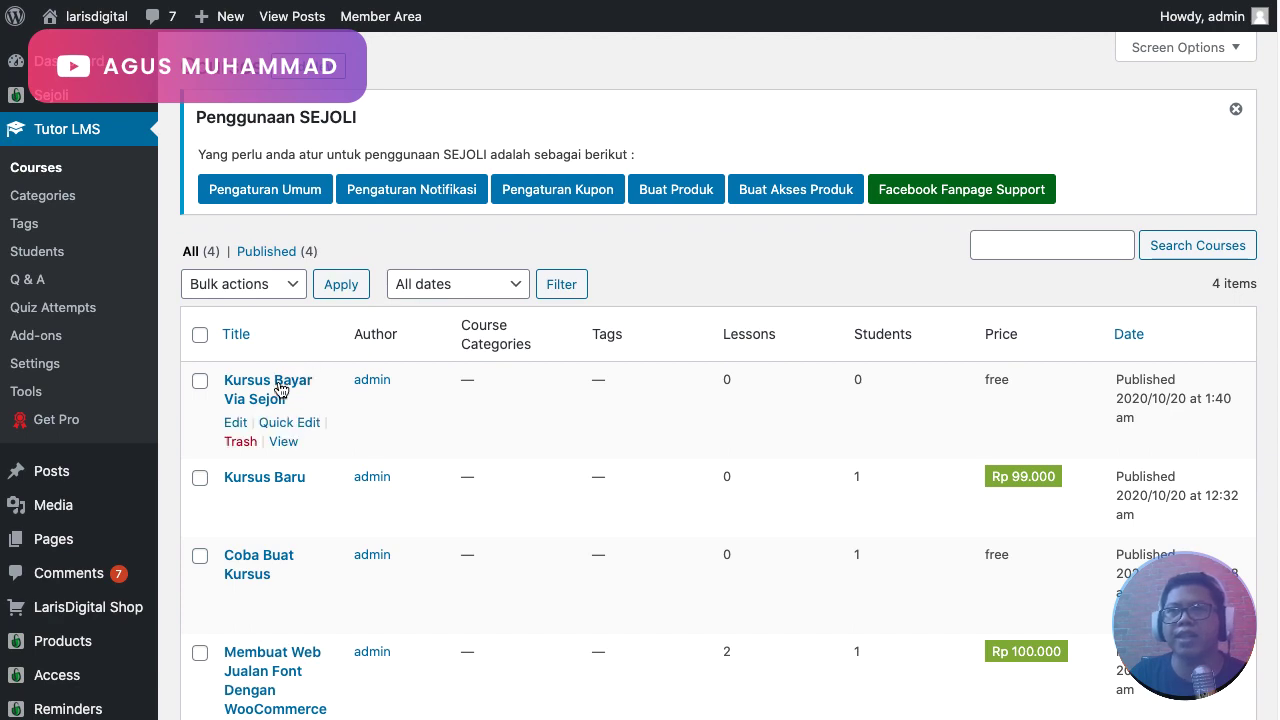
left_click(276, 385)
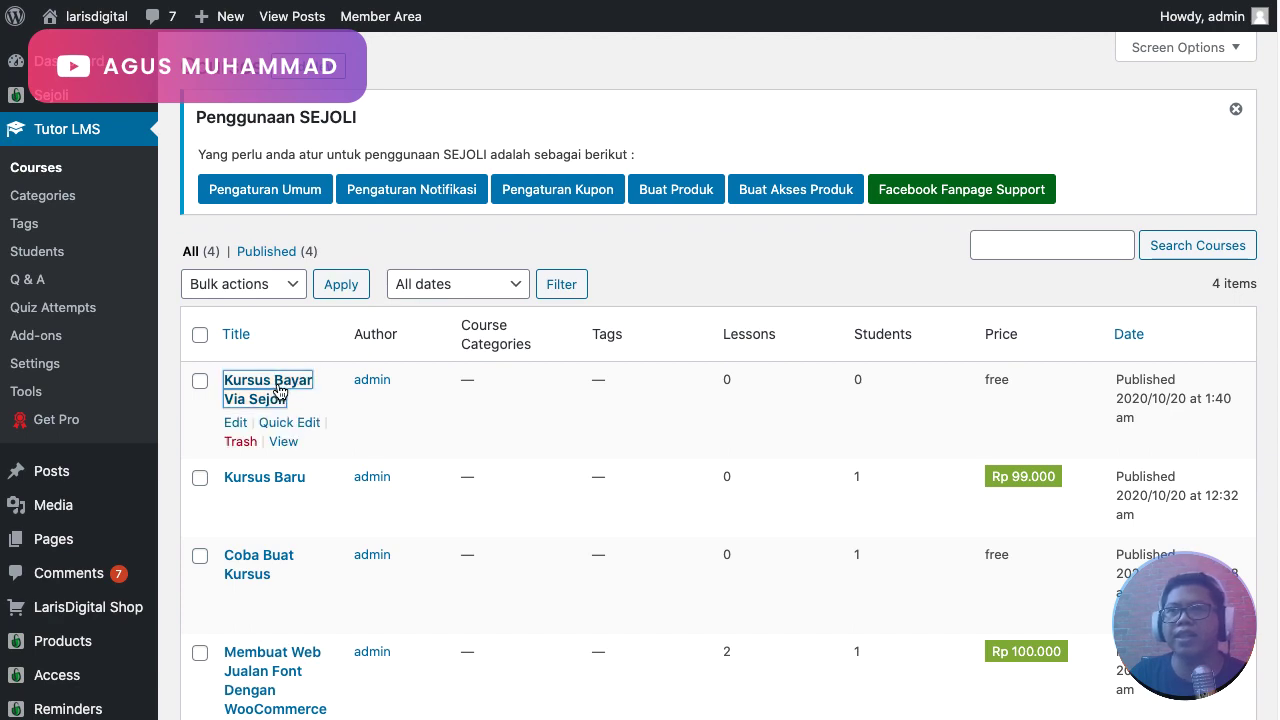
scroll(550, 396, "down", 10)
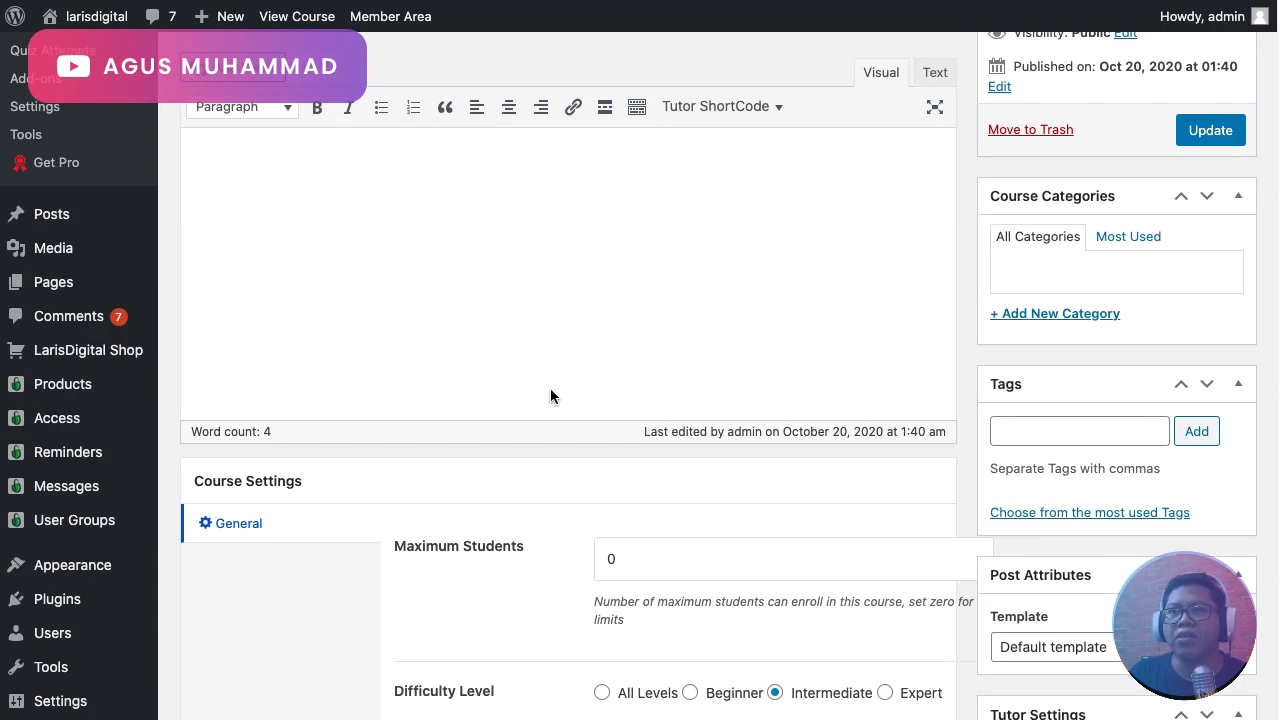
scroll(550, 396, "down", 10)
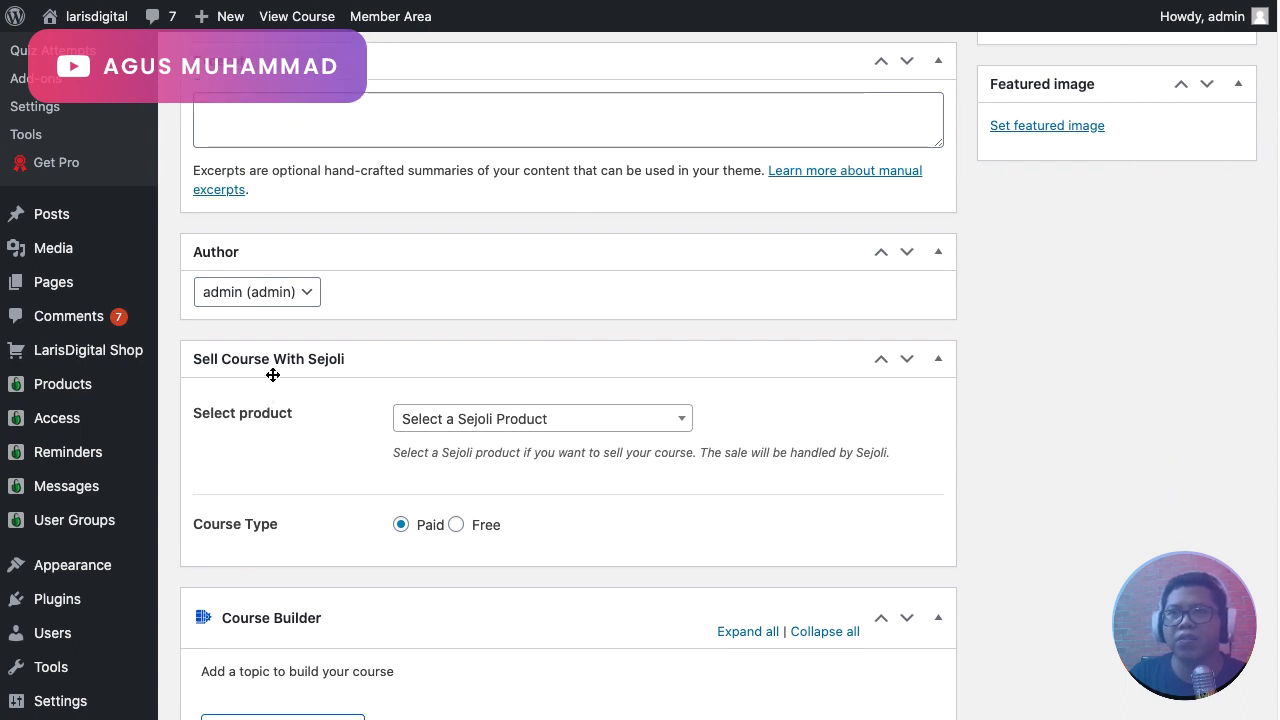
scroll(329, 371, "down", 2)
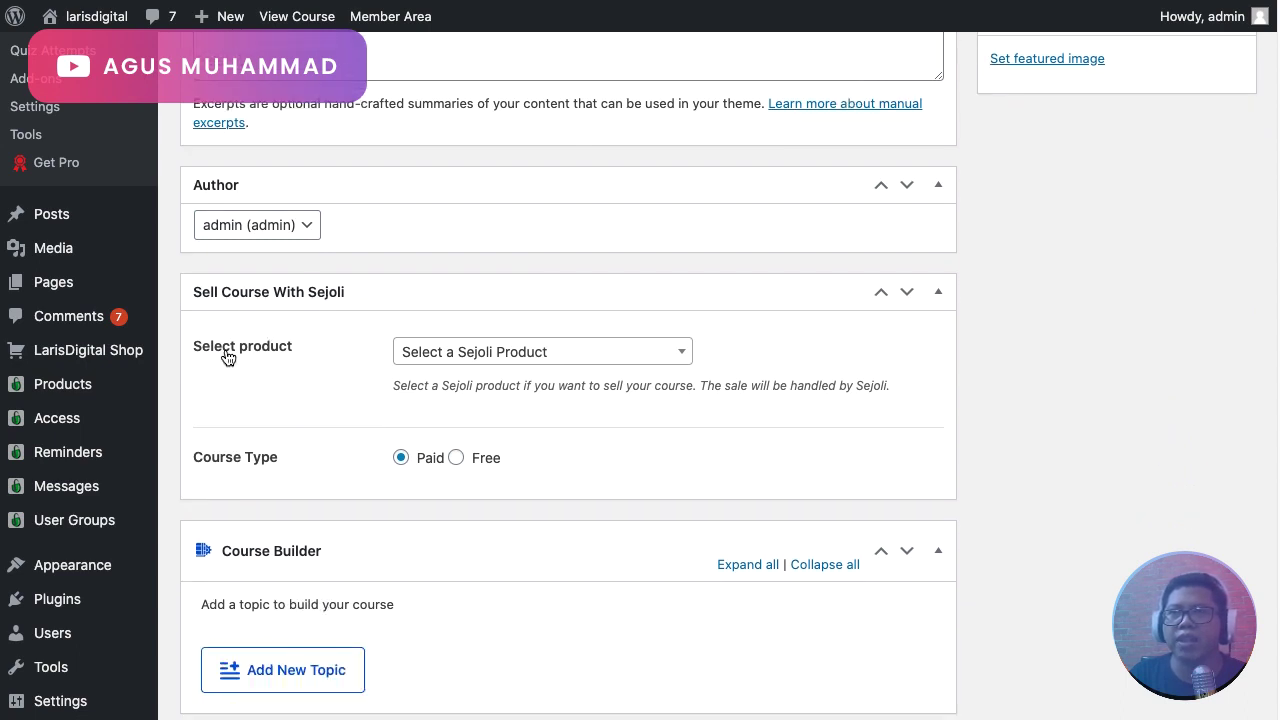
left_click(484, 353)
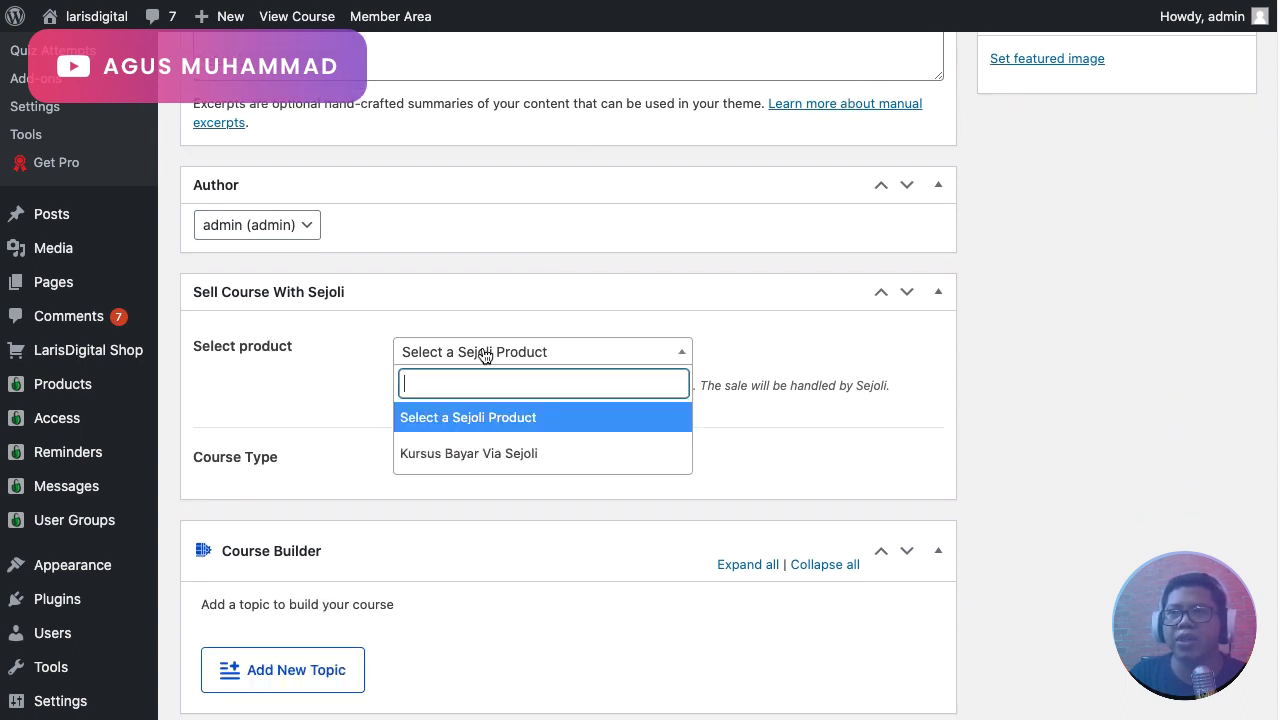
left_click(520, 456)
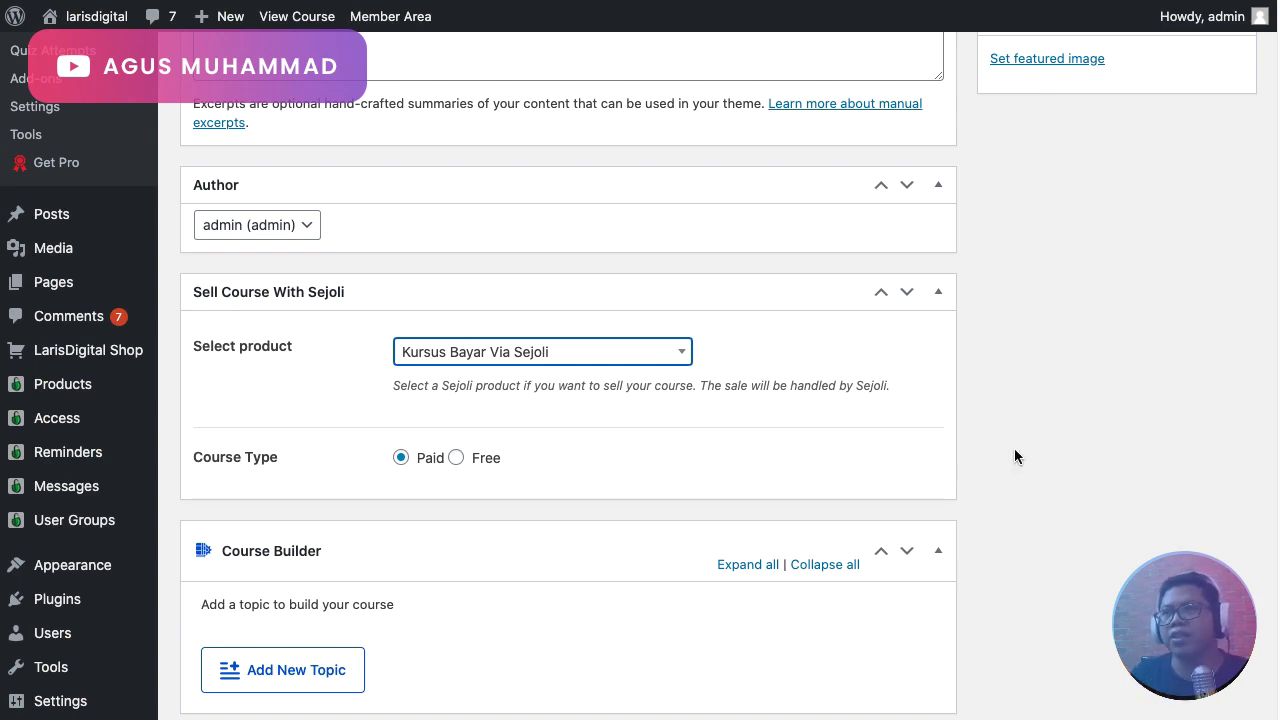
scroll(1017, 435, "up", 15)
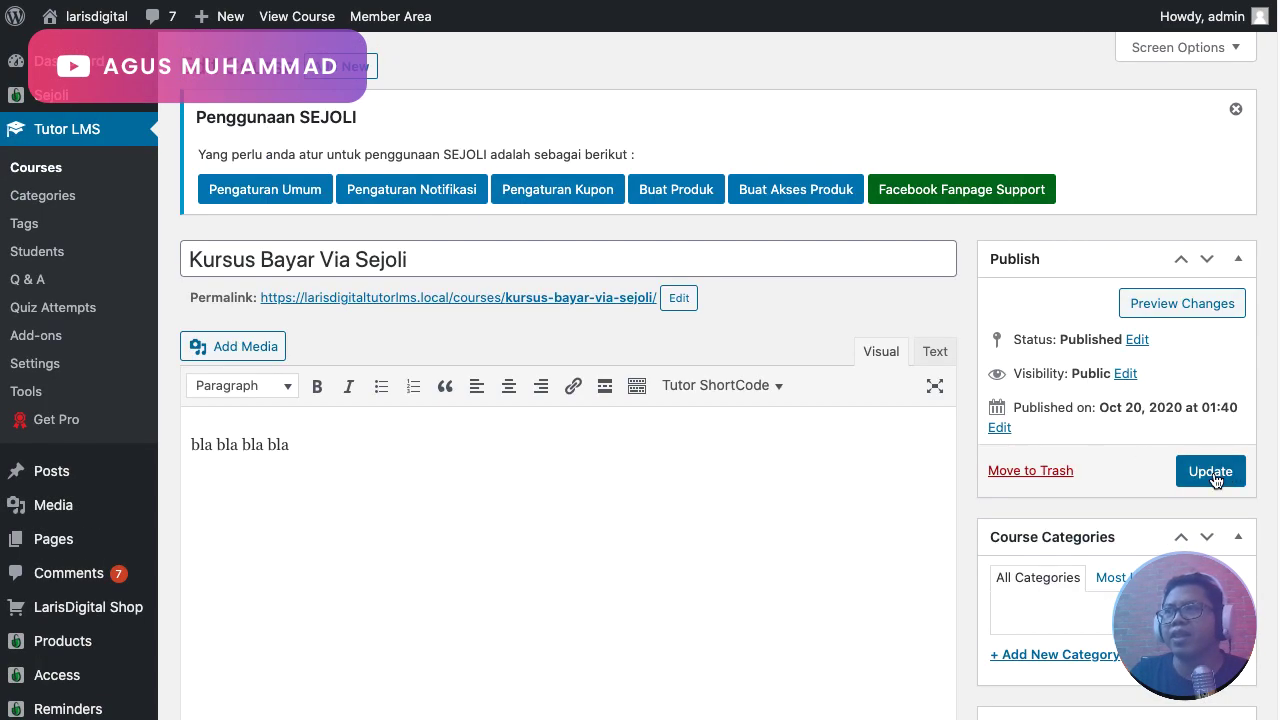
left_click(1213, 472)
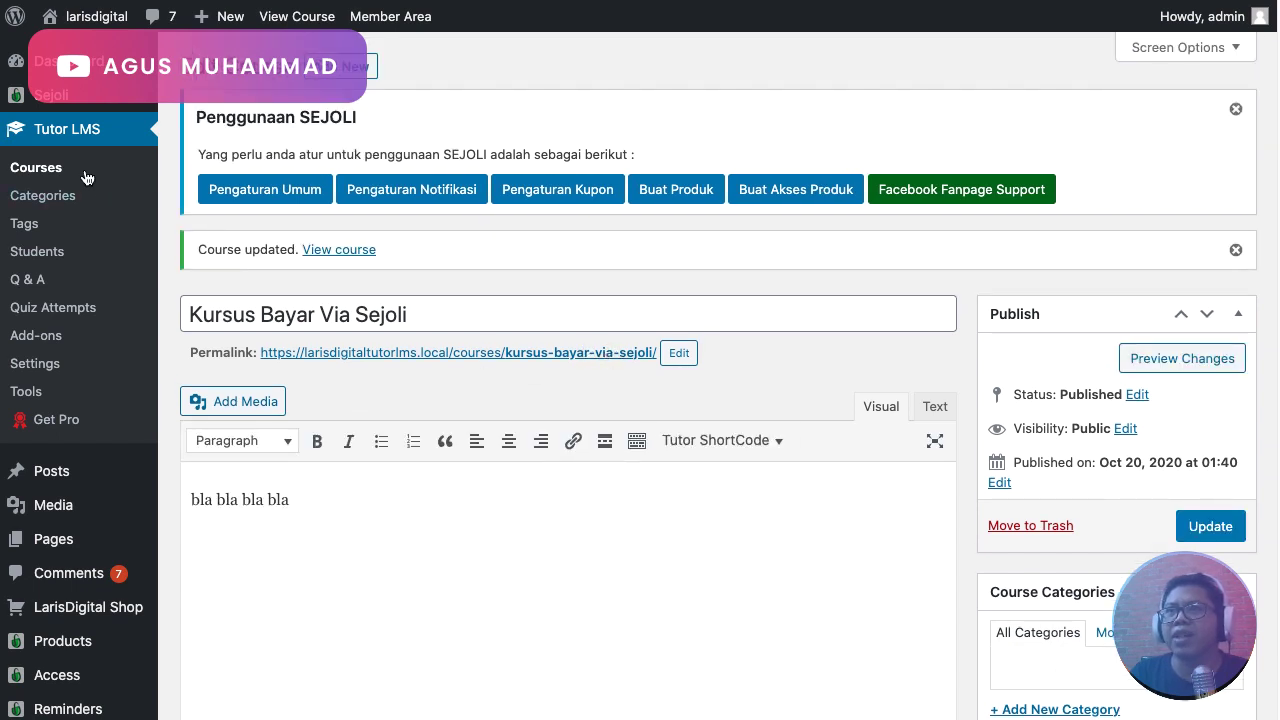
Check the course's price in the Tutor LMS course list and on its public page
left_click(36, 167)
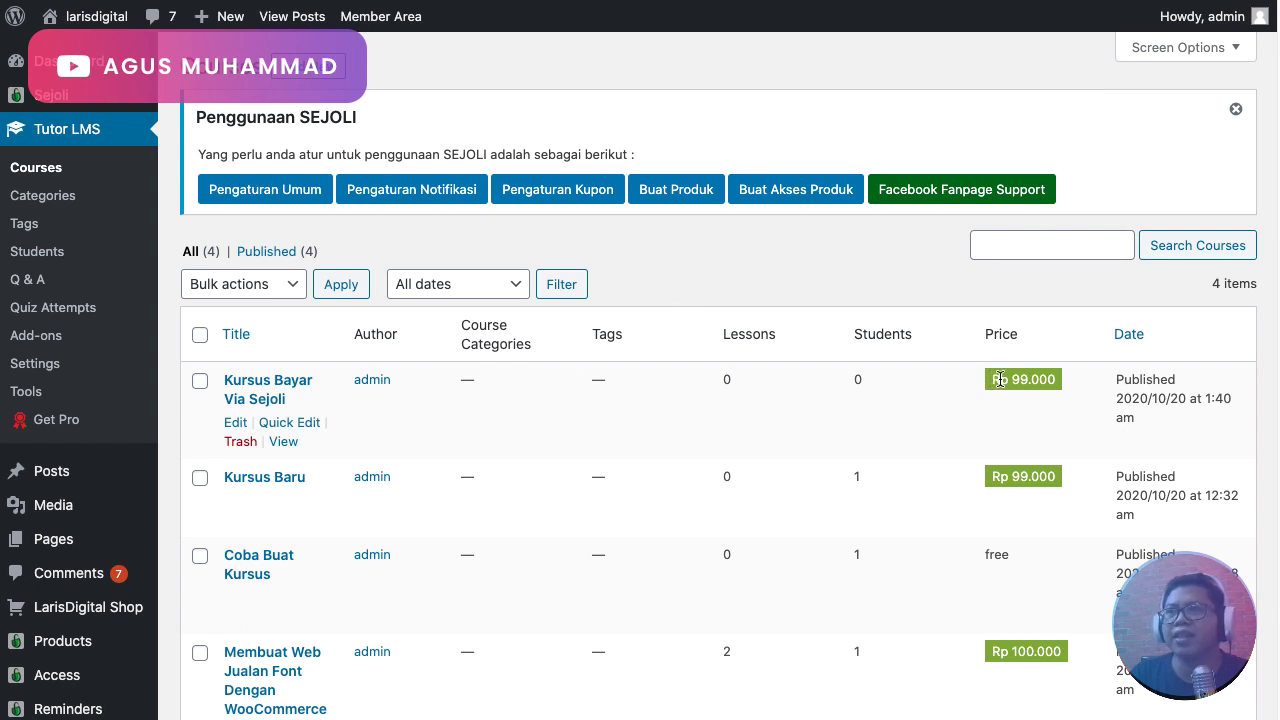
left_click_drag(991, 379, 1057, 379)
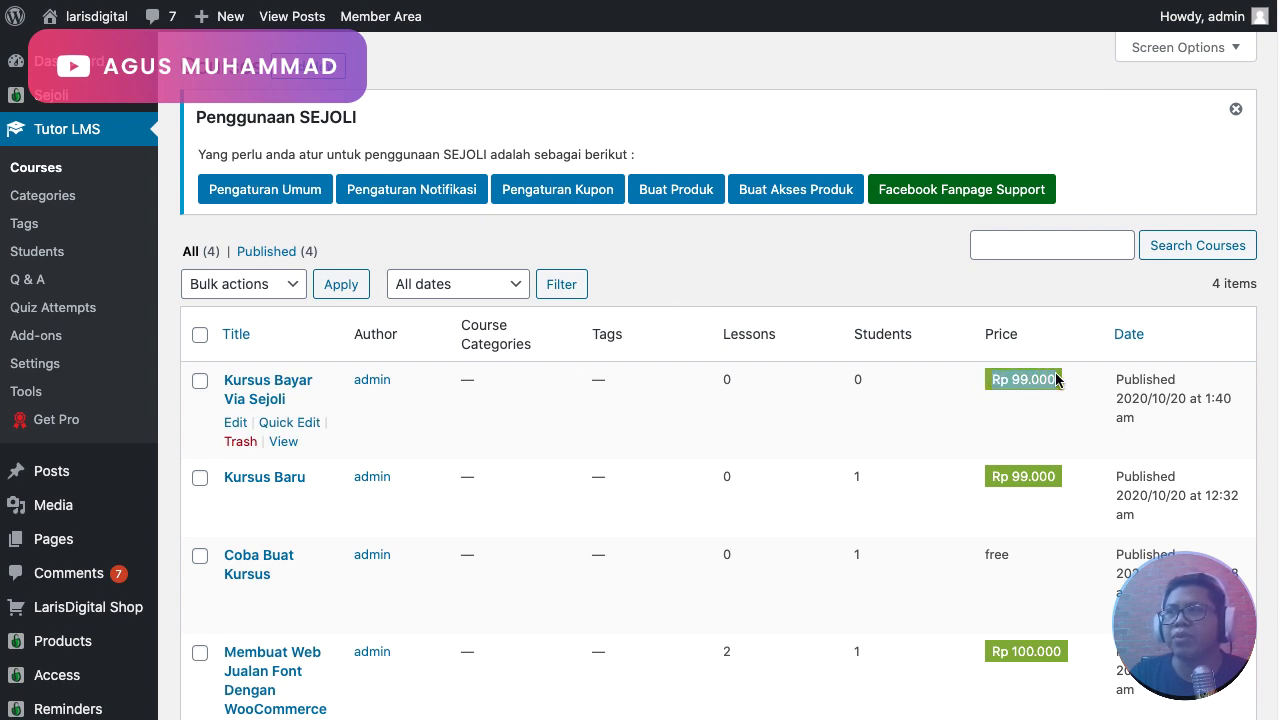
left_click(1054, 379)
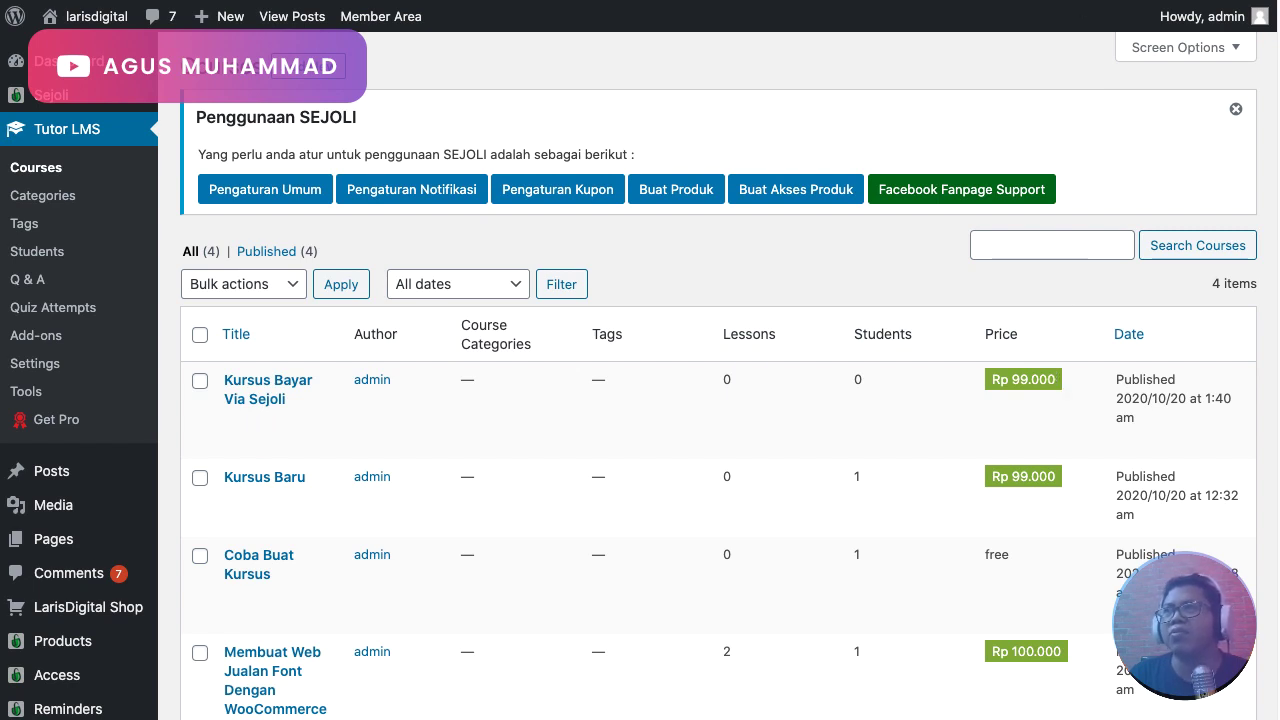
left_click(1077, 1)
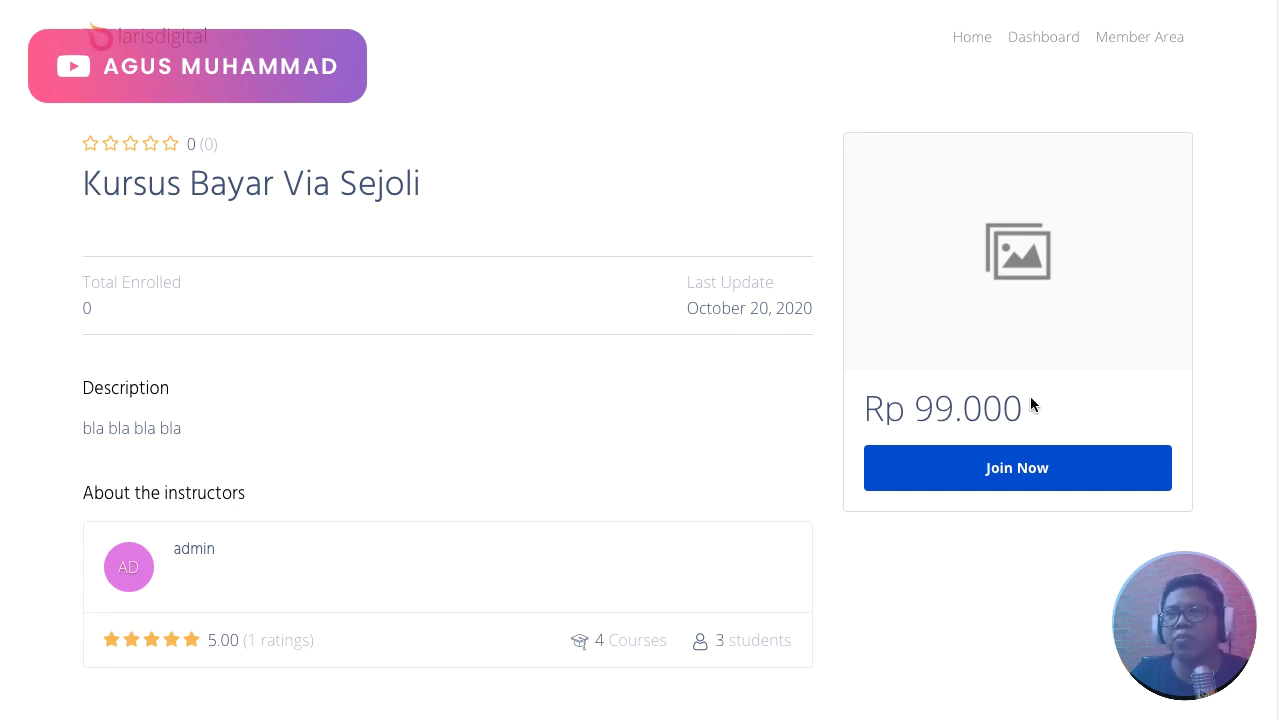
Order the course "Kursus Bayar Via Sejoli" through the Sejoli checkout and review the order invoice
left_click(1013, 470)
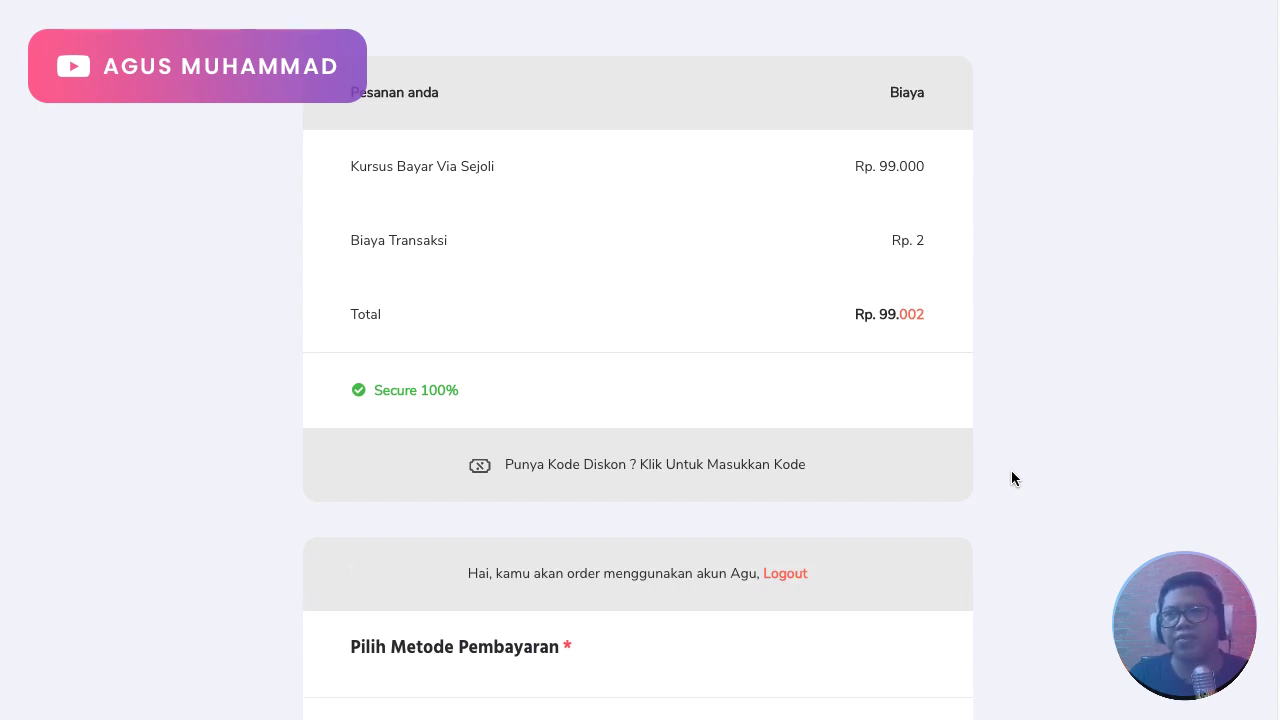
scroll(1012, 478, "down", 3)
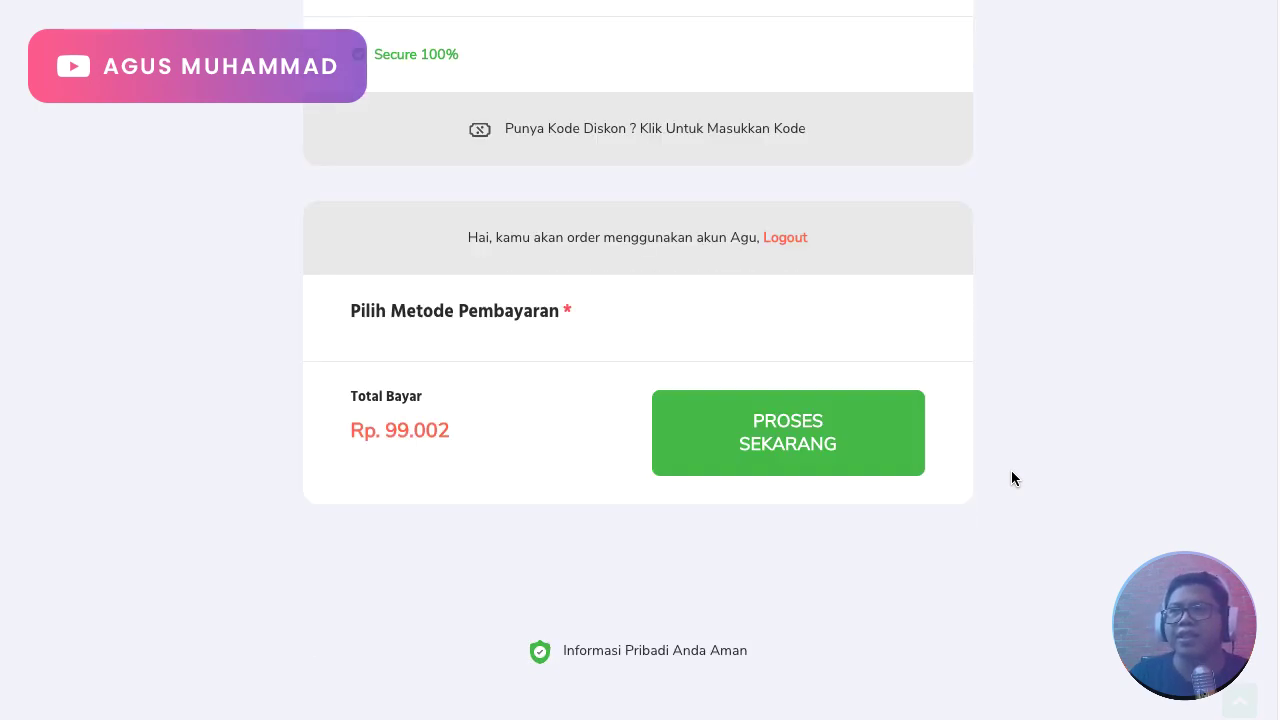
left_click(803, 454)
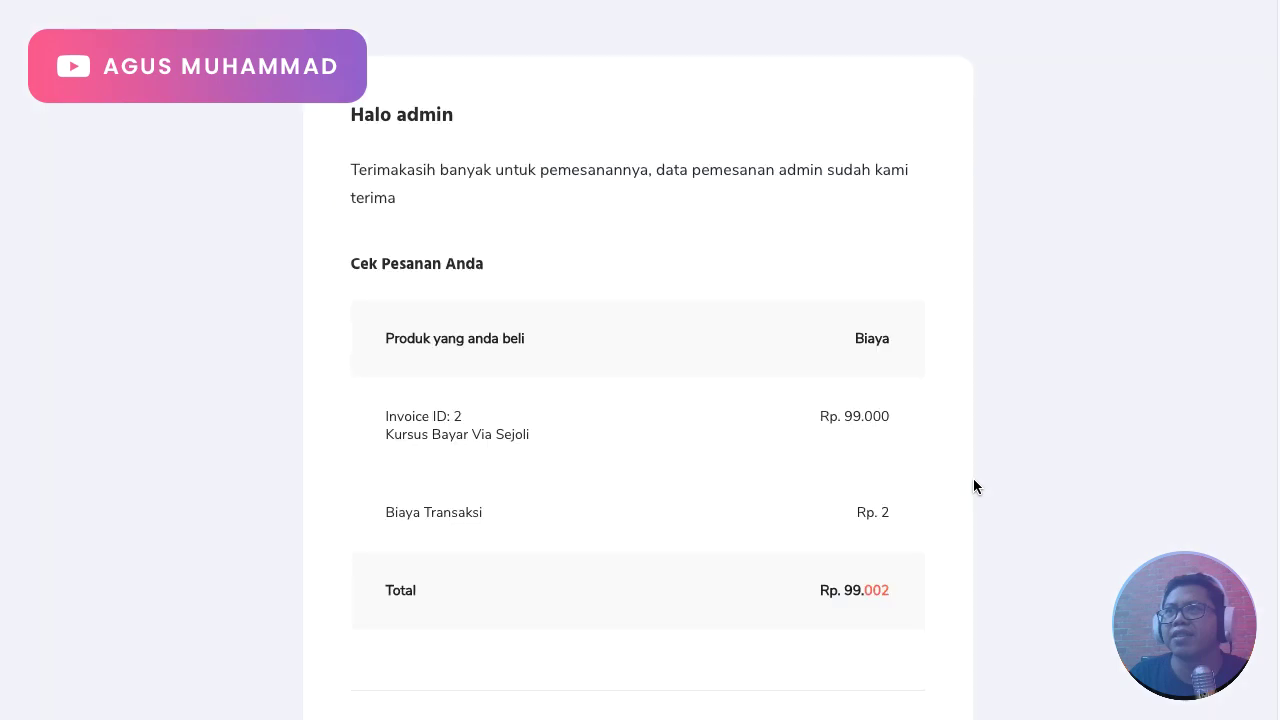
scroll(973, 486, "down", 5)
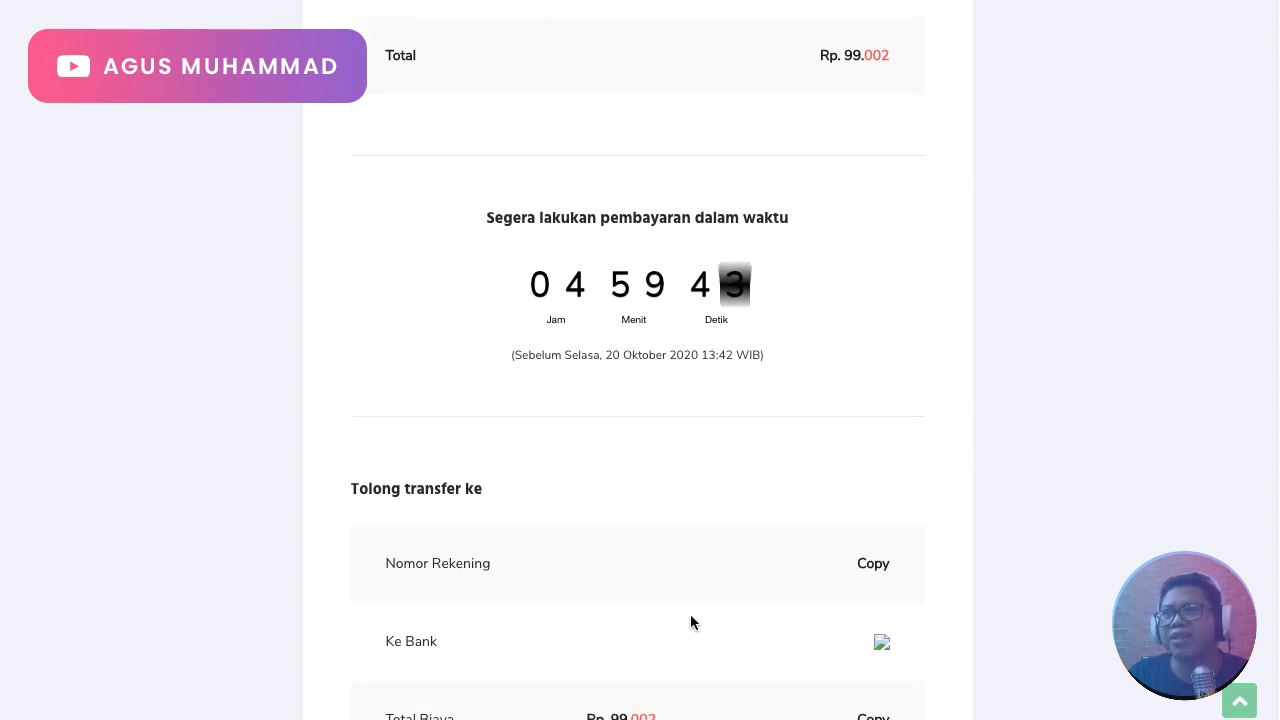
scroll(689, 617, "up", 5)
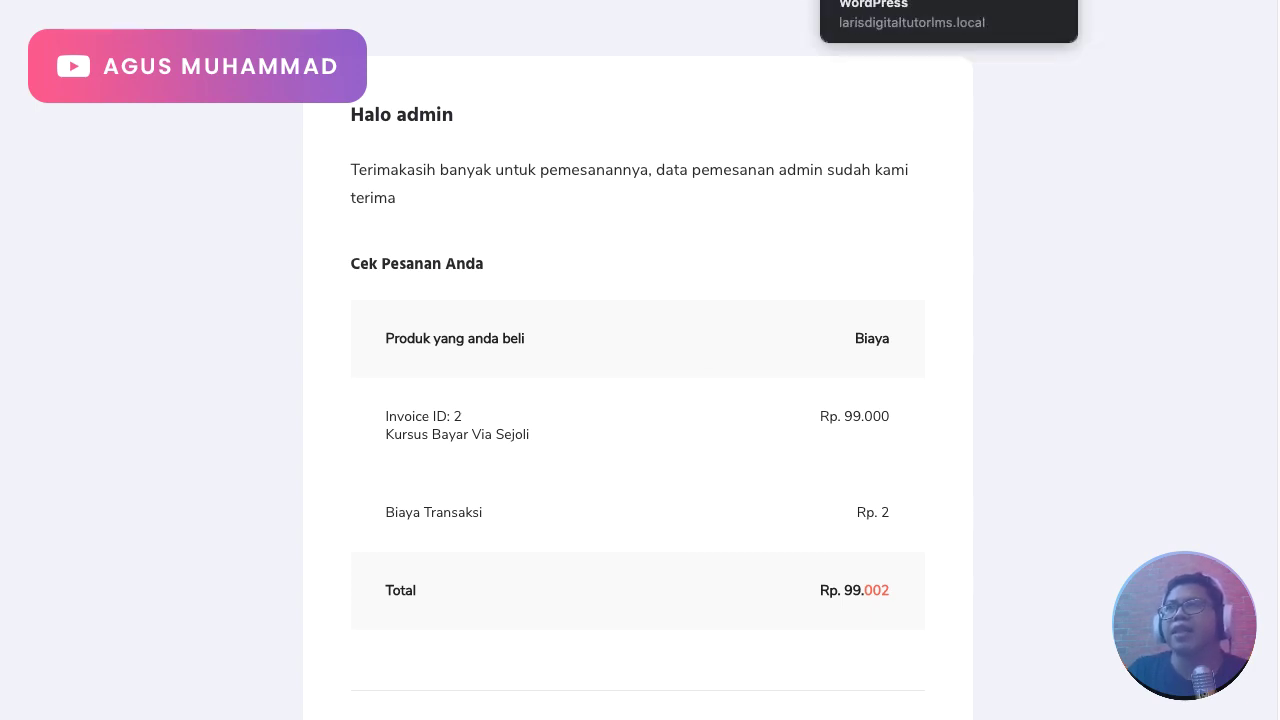
Examine the "Kursus Bayar Via Sejoli" order in the Sejoli sales list (Penjualan) and compare it with the public course page
left_click(900, 0)
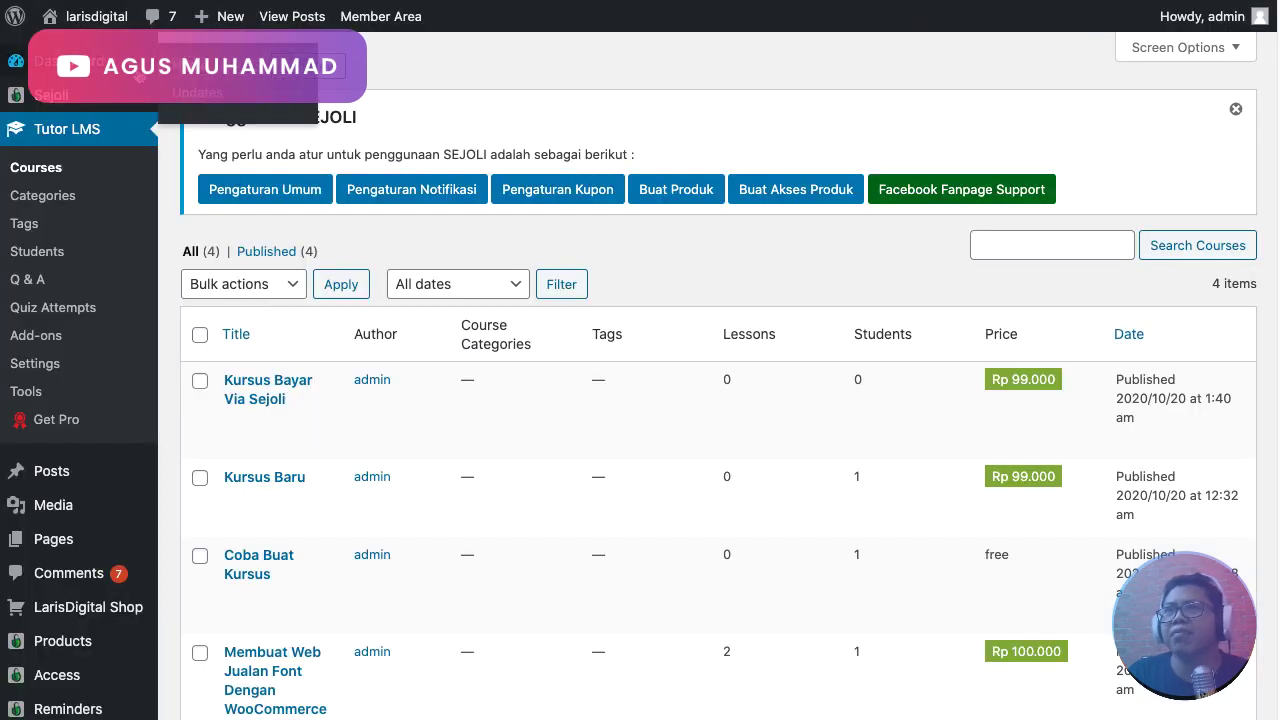
mouse_move(50, 104)
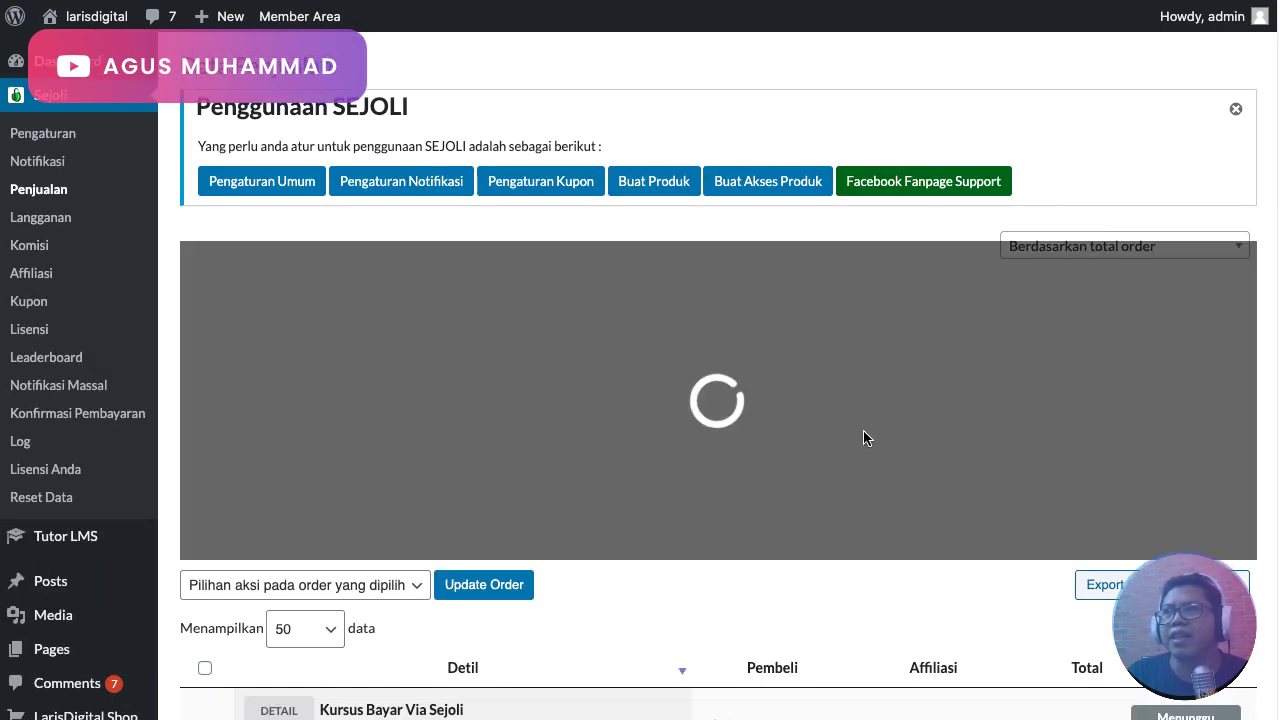
scroll(864, 437, "down", 3)
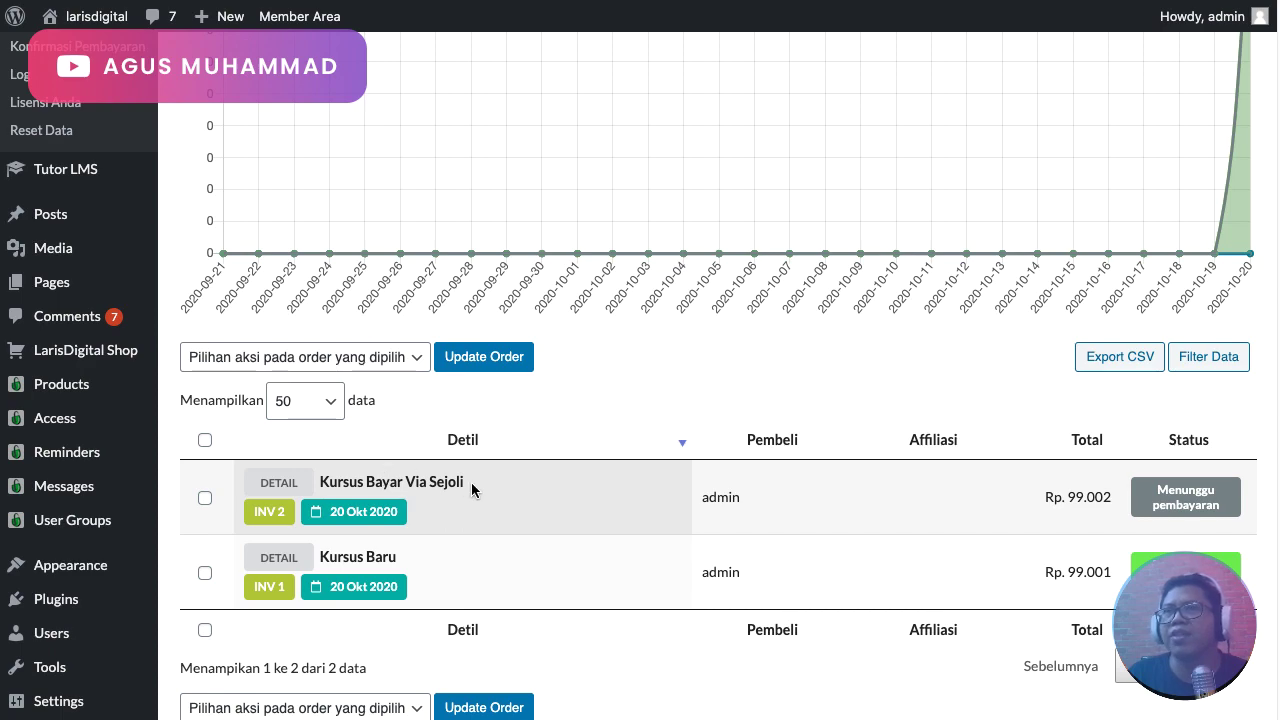
scroll(471, 482, "up", 5)
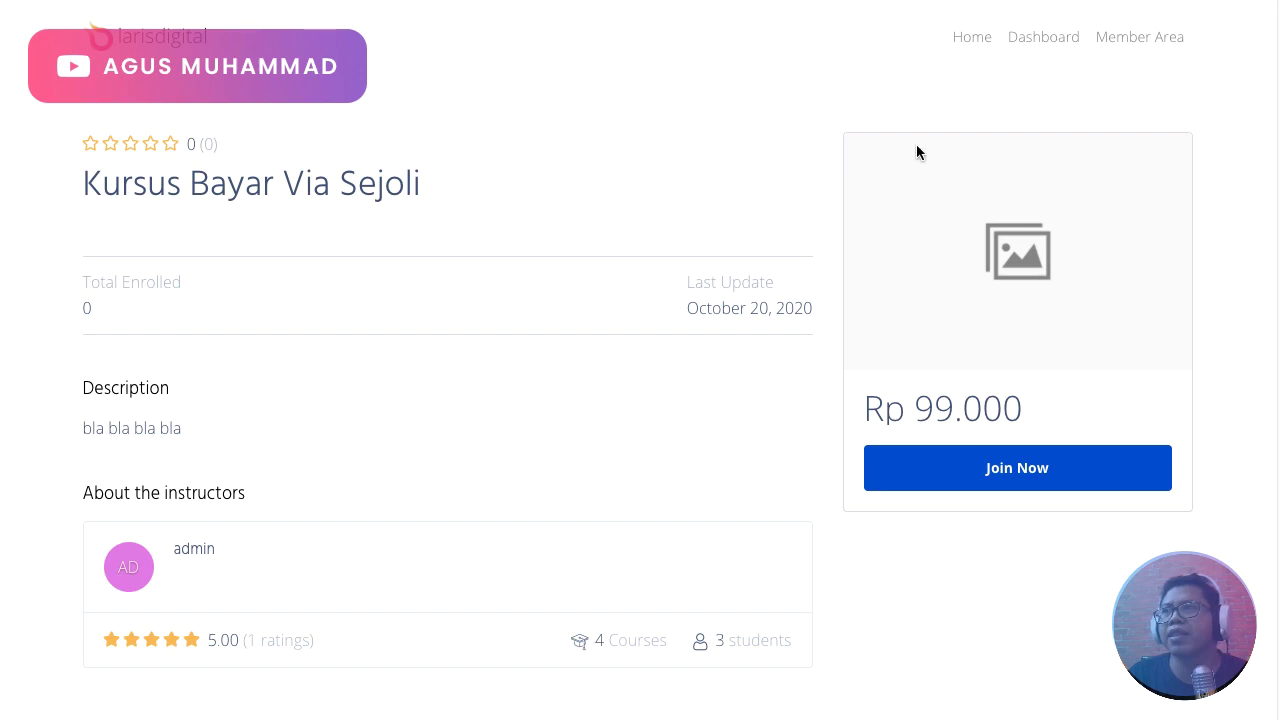
scroll(905, 139, "down", 1)
scroll(717, 158, "up", 1)
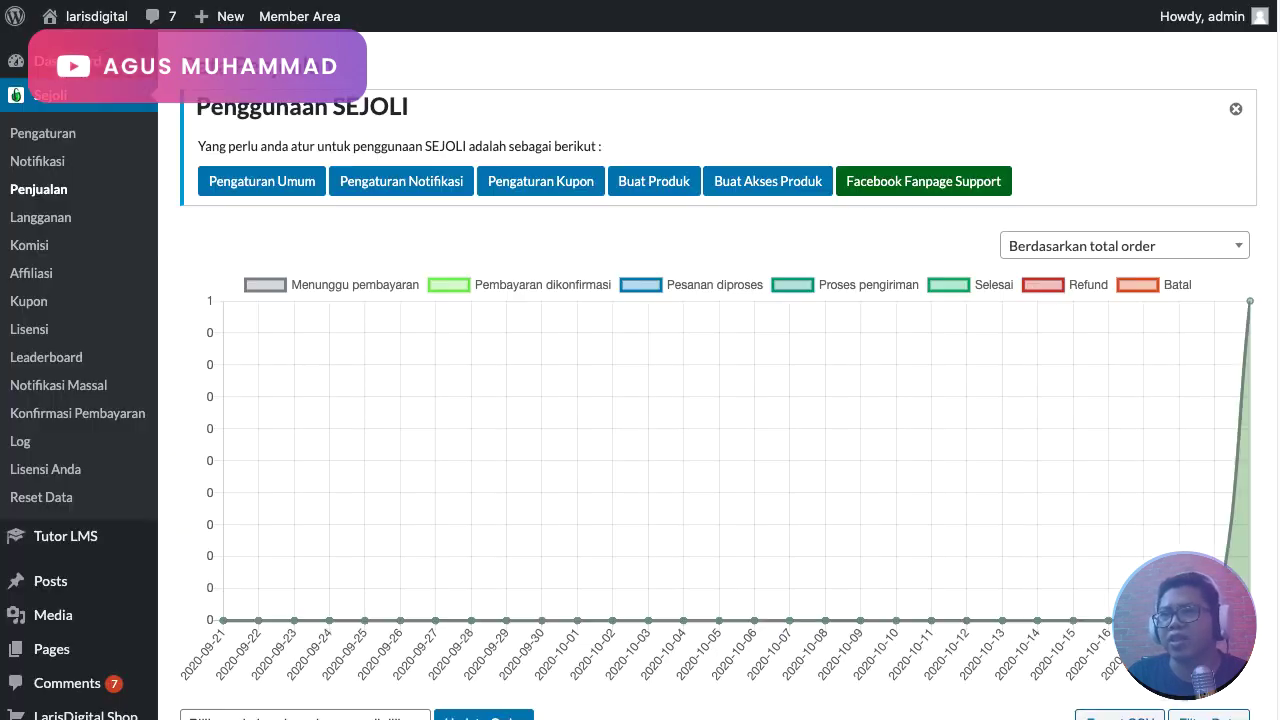
scroll(907, 323, "down", 3)
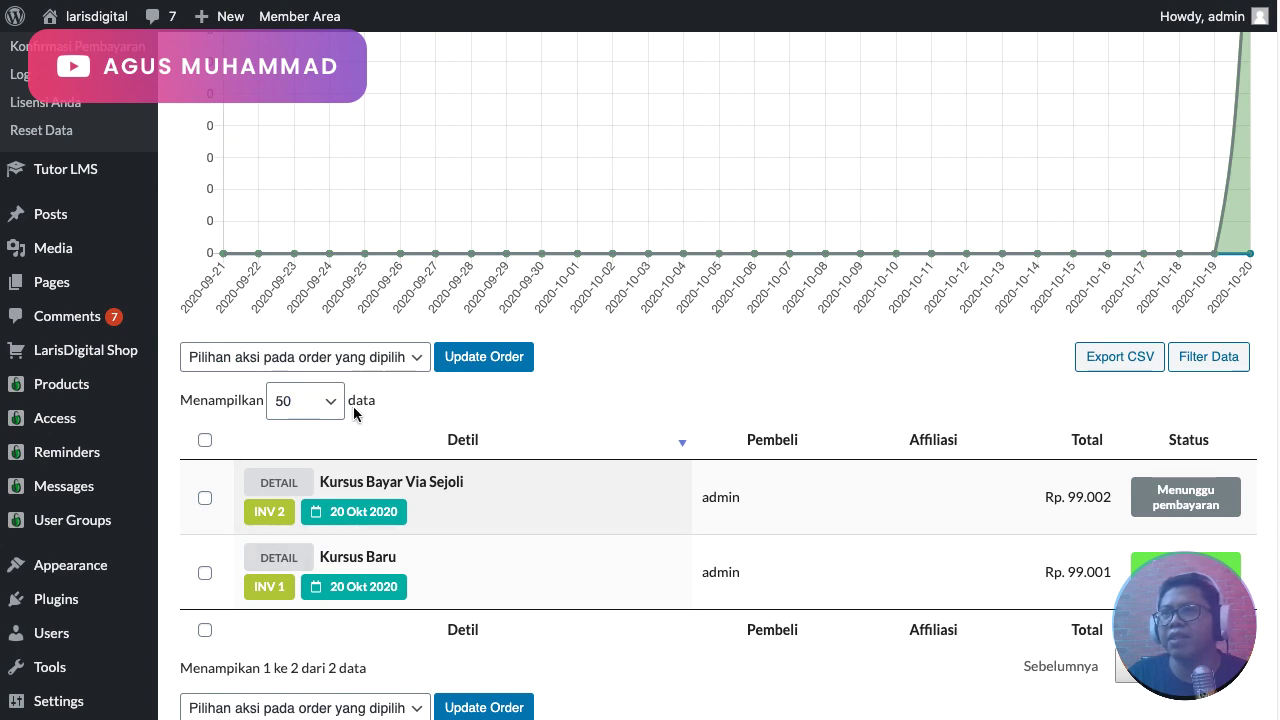
Update the "Kursus Bayar Via Sejoli" order's status to Selesai in the Sejoli sales list
left_click(205, 499)
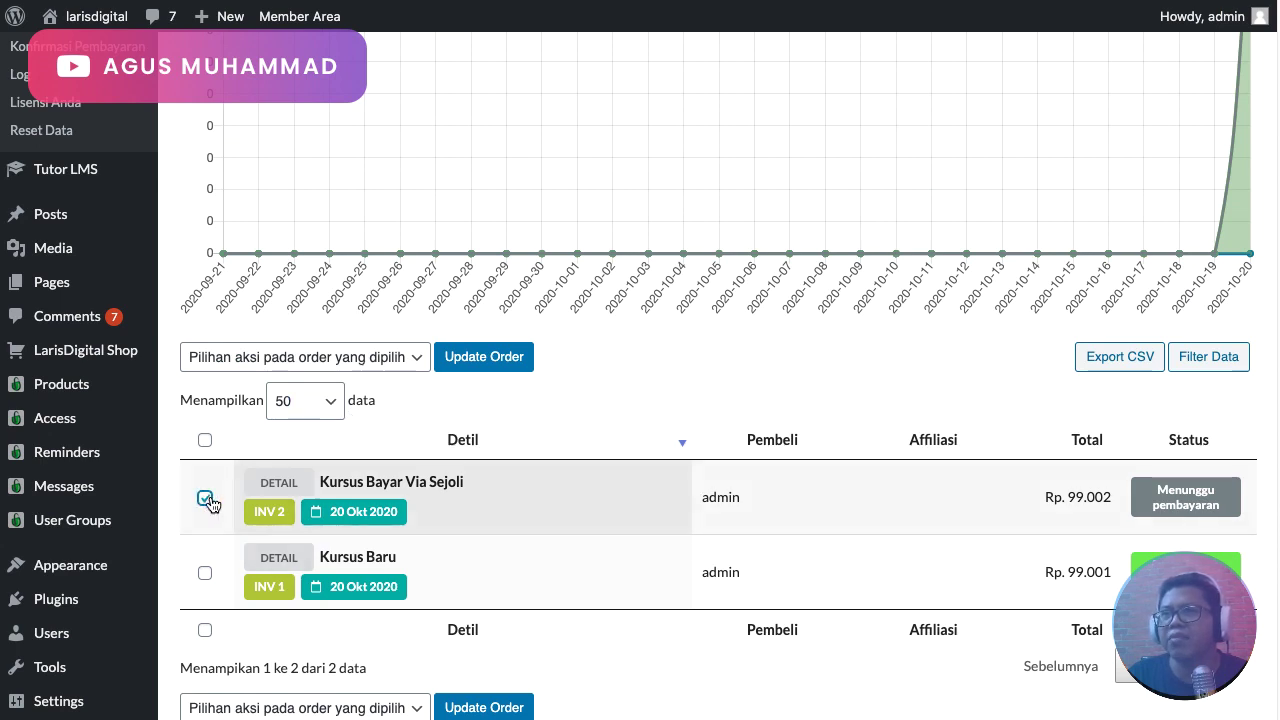
left_click(337, 357)
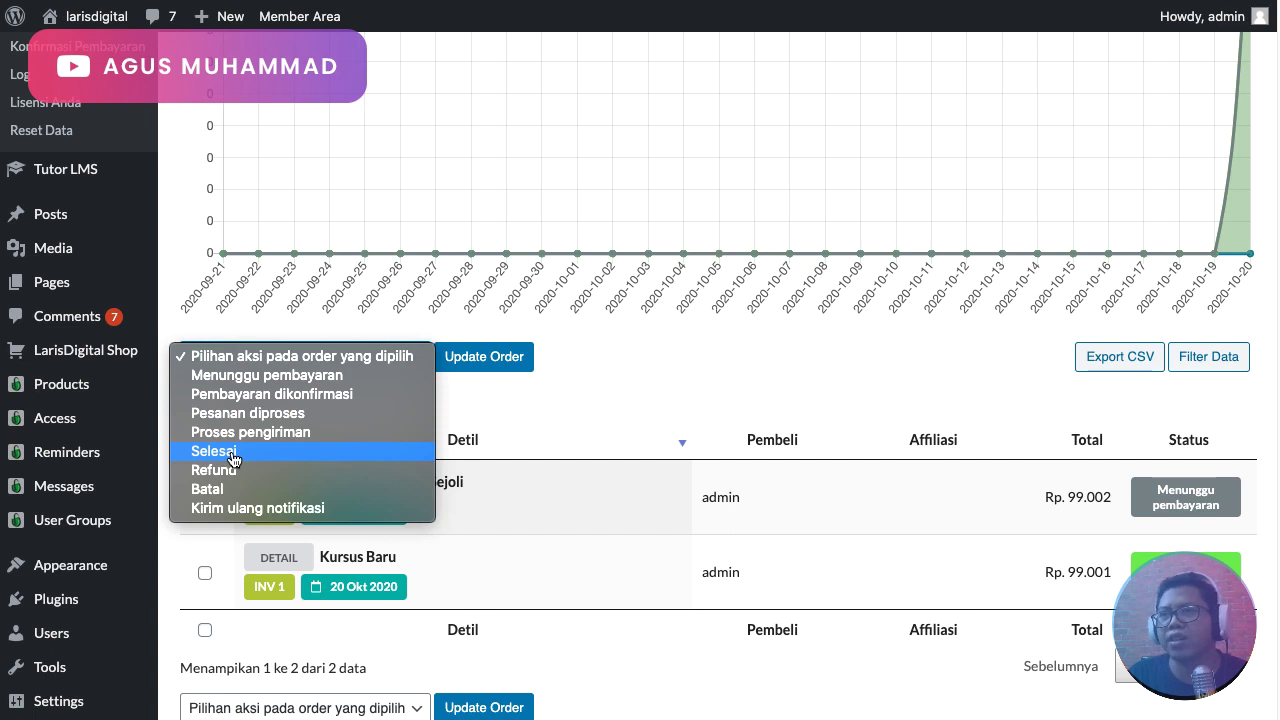
left_click(512, 404)
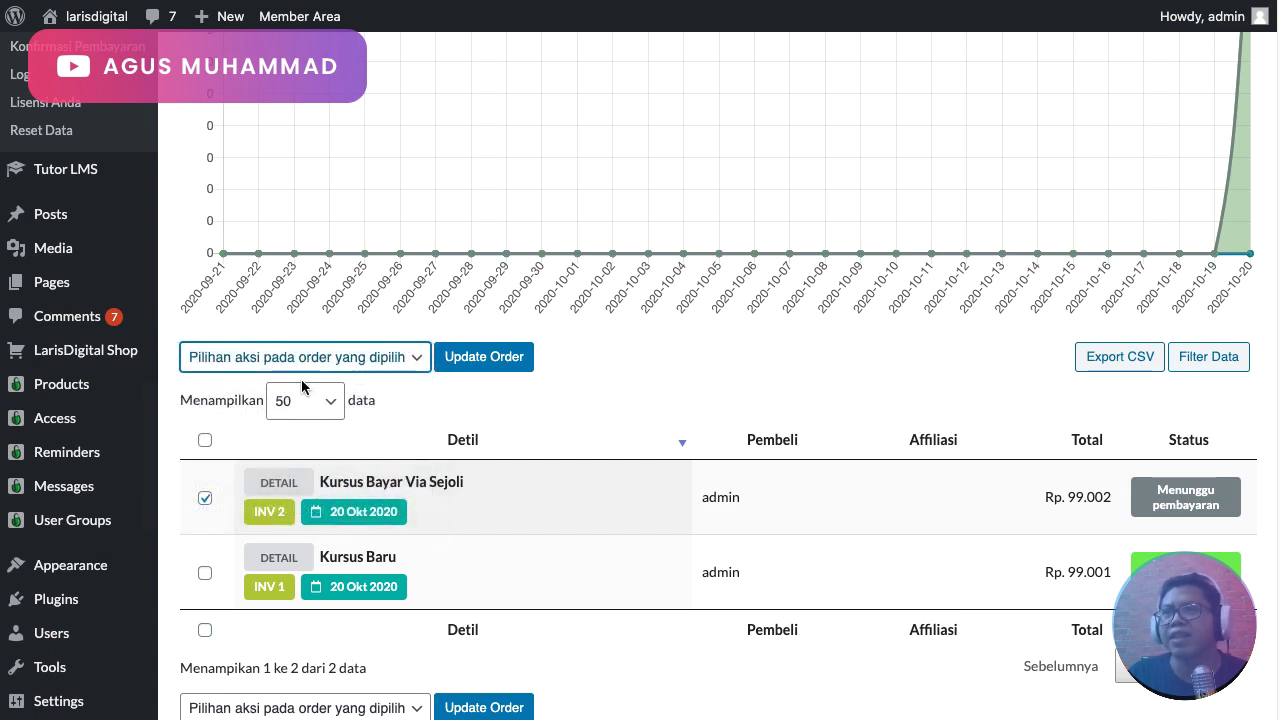
left_click(317, 368)
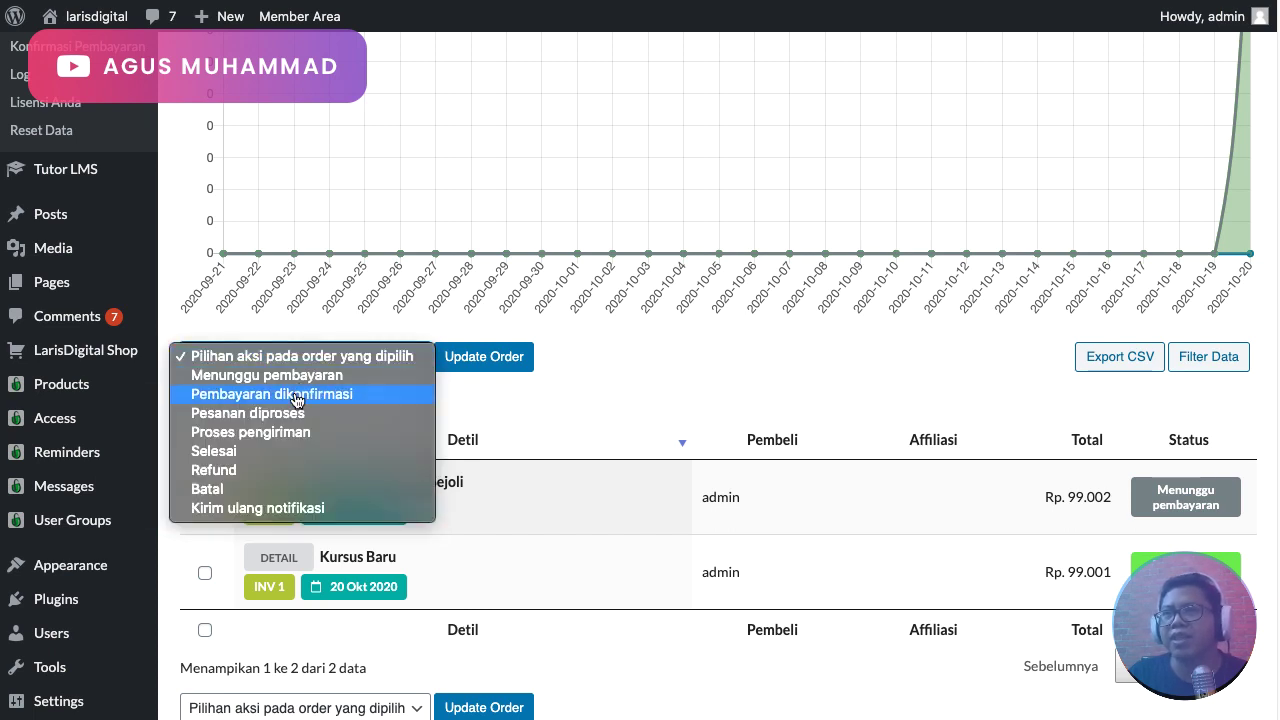
left_click(270, 454)
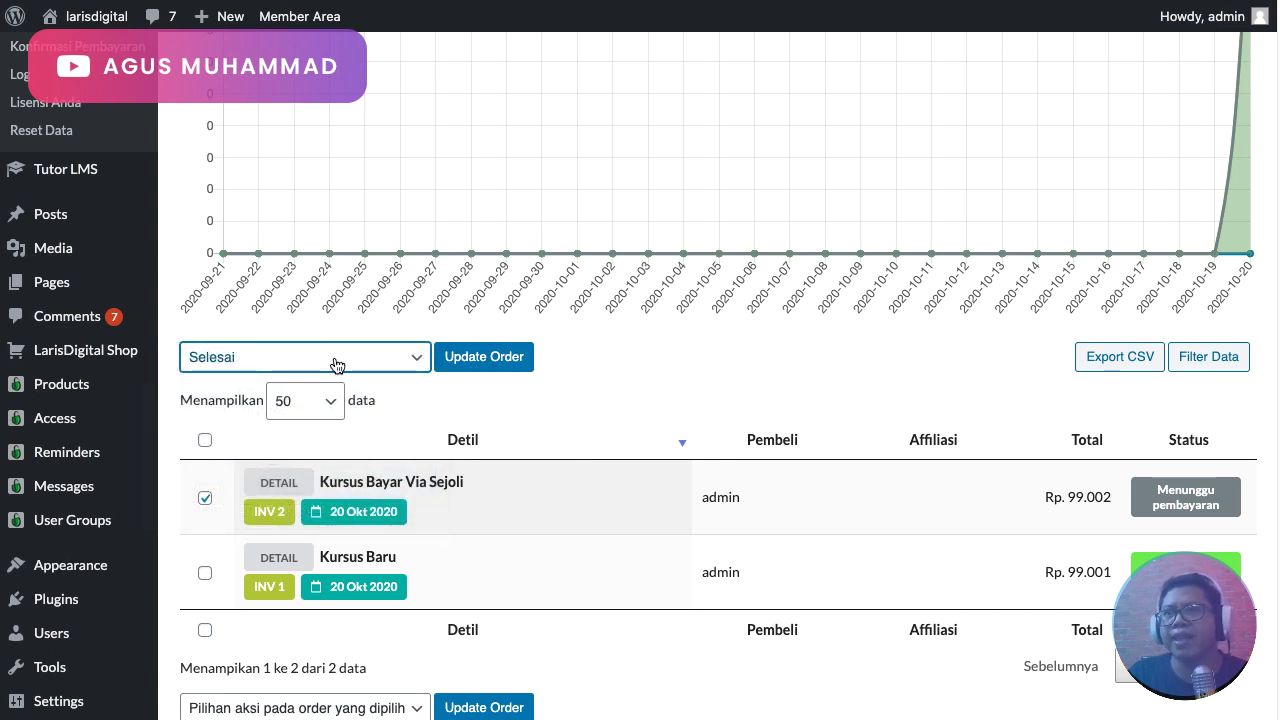
left_click(520, 360)
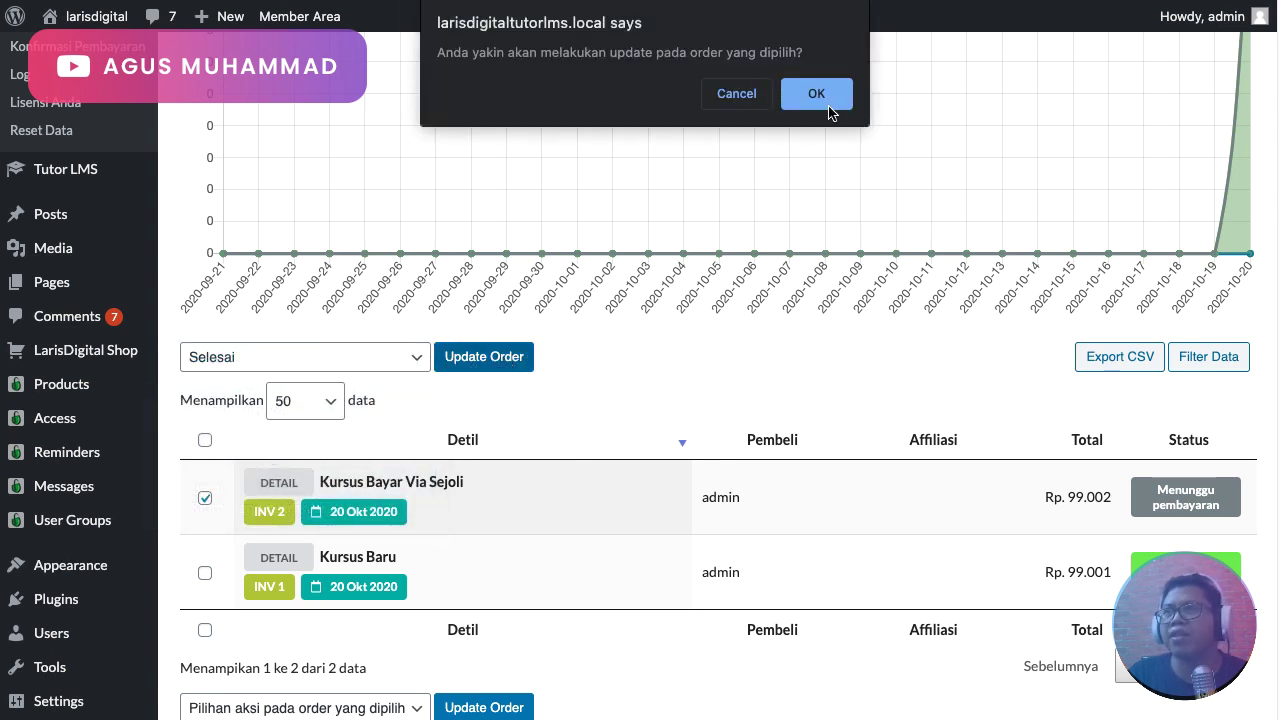
left_click(829, 98)
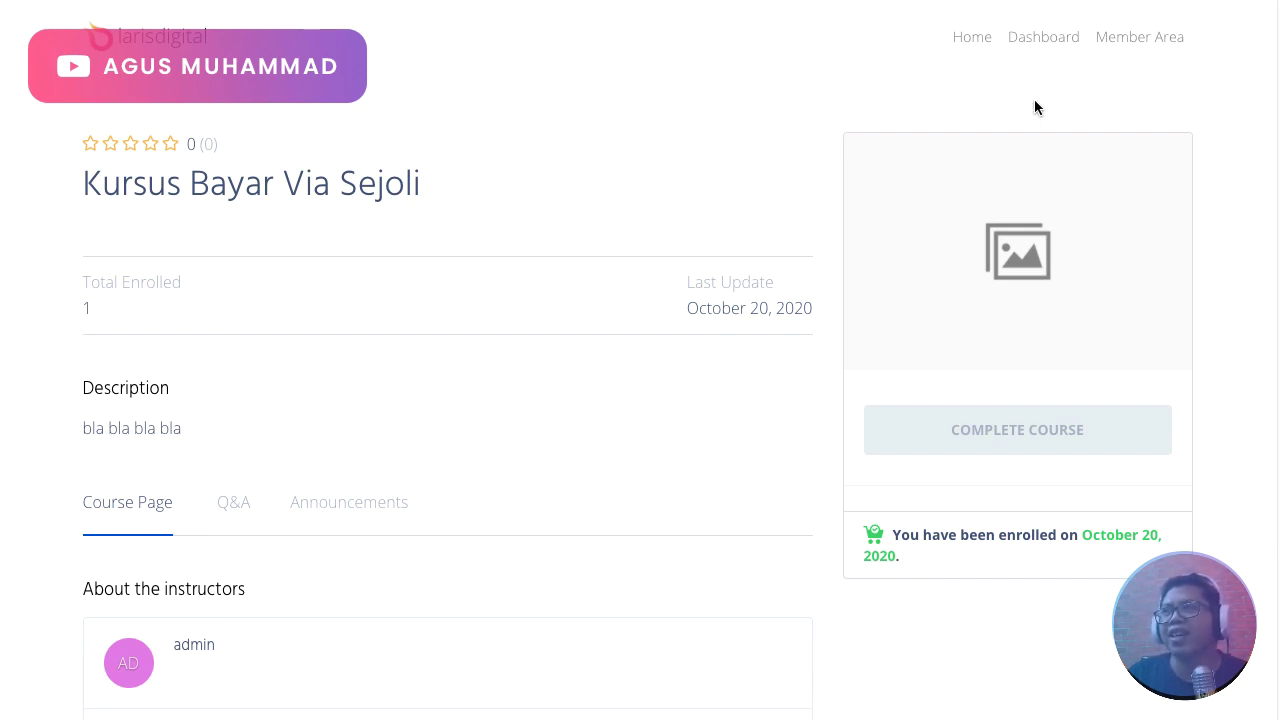
Check the student dashboard and its enrolled courses for "Kursus Bayar Via Sejoli"
left_click(1050, 38)
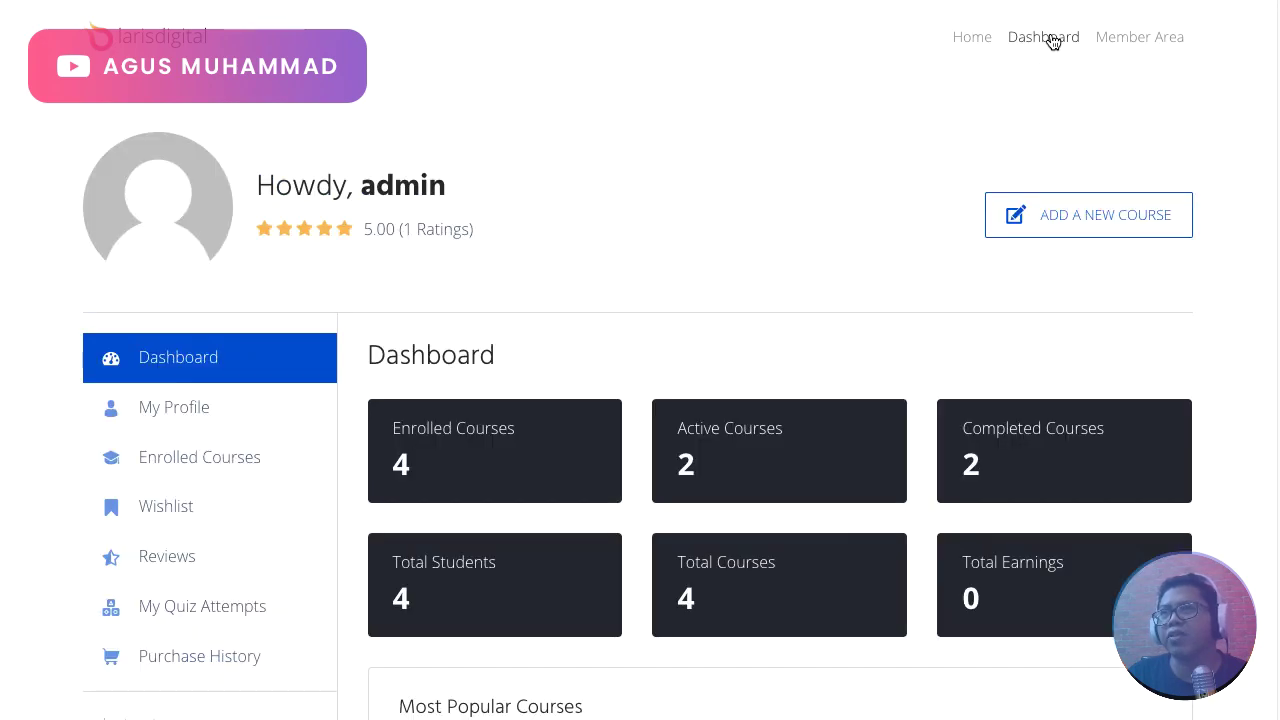
scroll(834, 214, "down", 3)
scroll(834, 214, "down", 3)
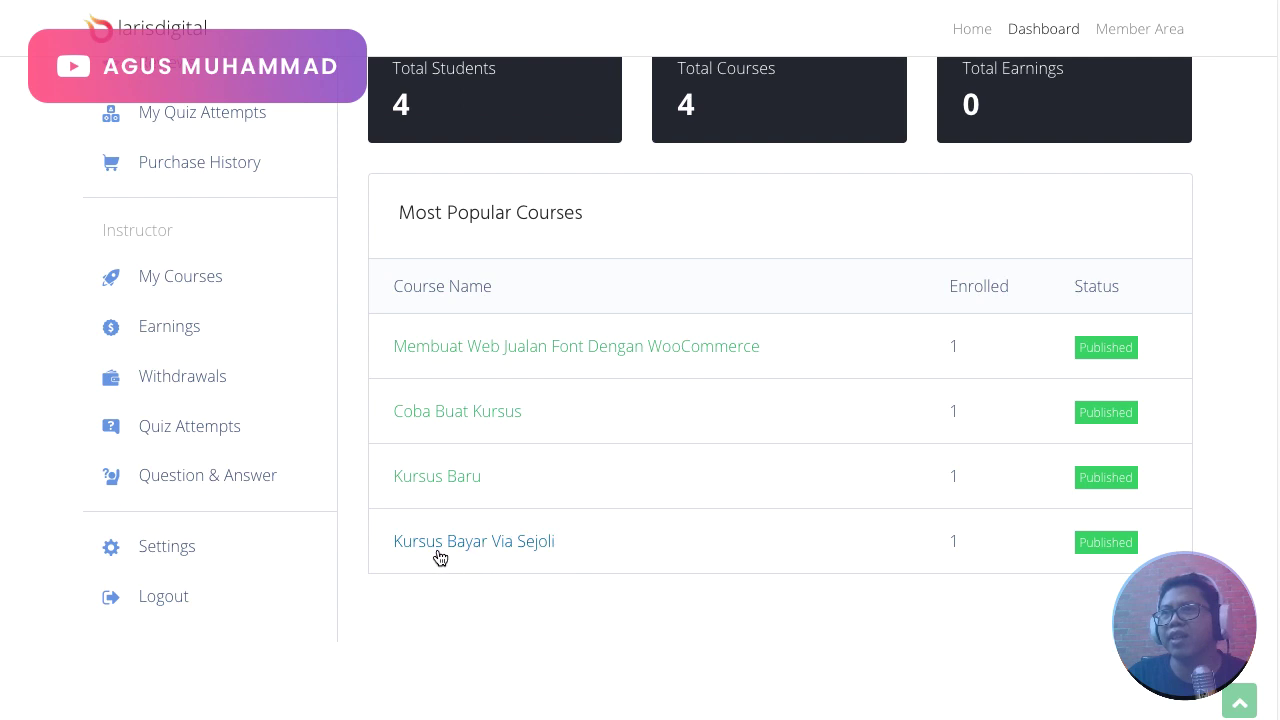
scroll(476, 553, "up", 1)
scroll(475, 550, "up", 2)
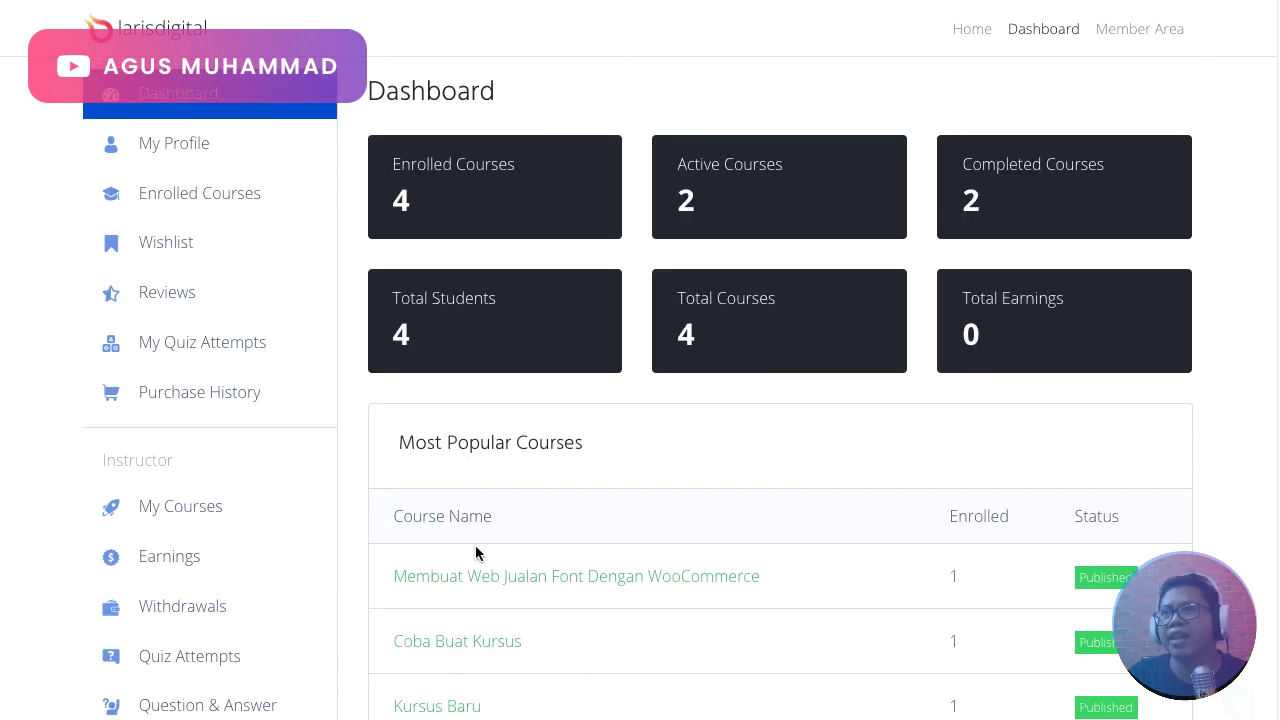
scroll(475, 550, "down", 2)
scroll(484, 622, "up", 3)
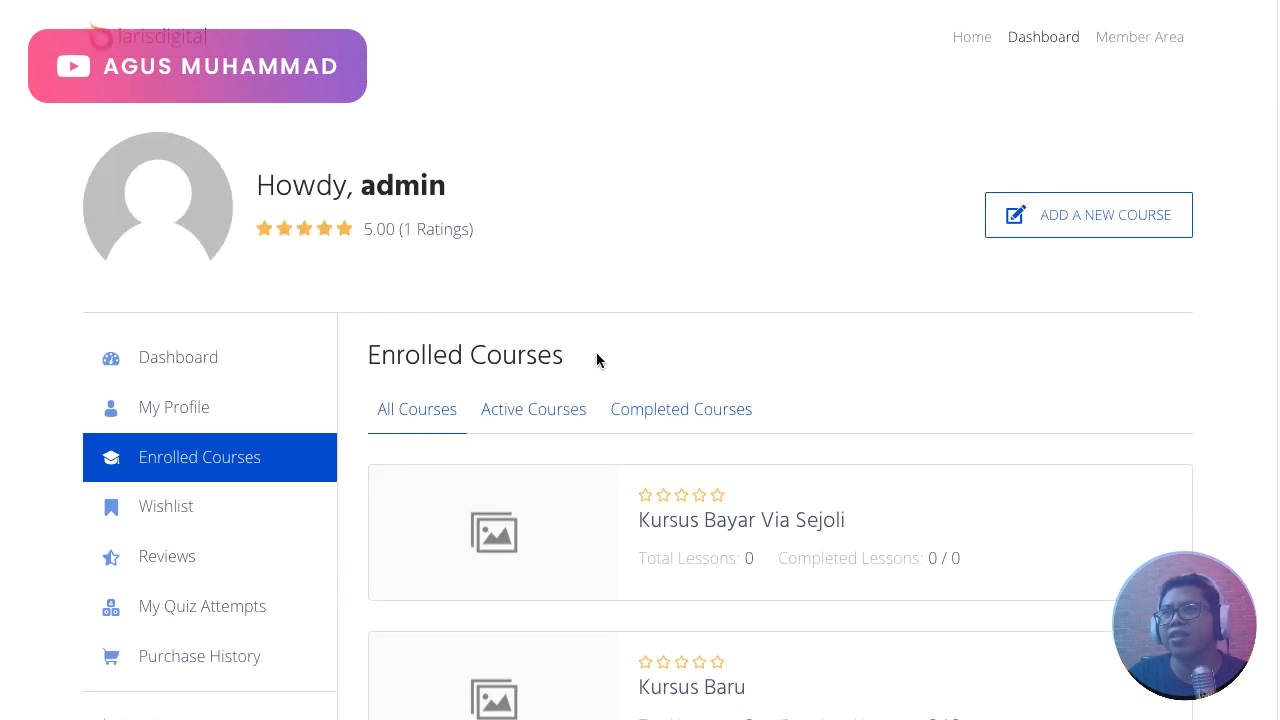
scroll(597, 357, "down", 5)
scroll(785, 565, "up", 1)
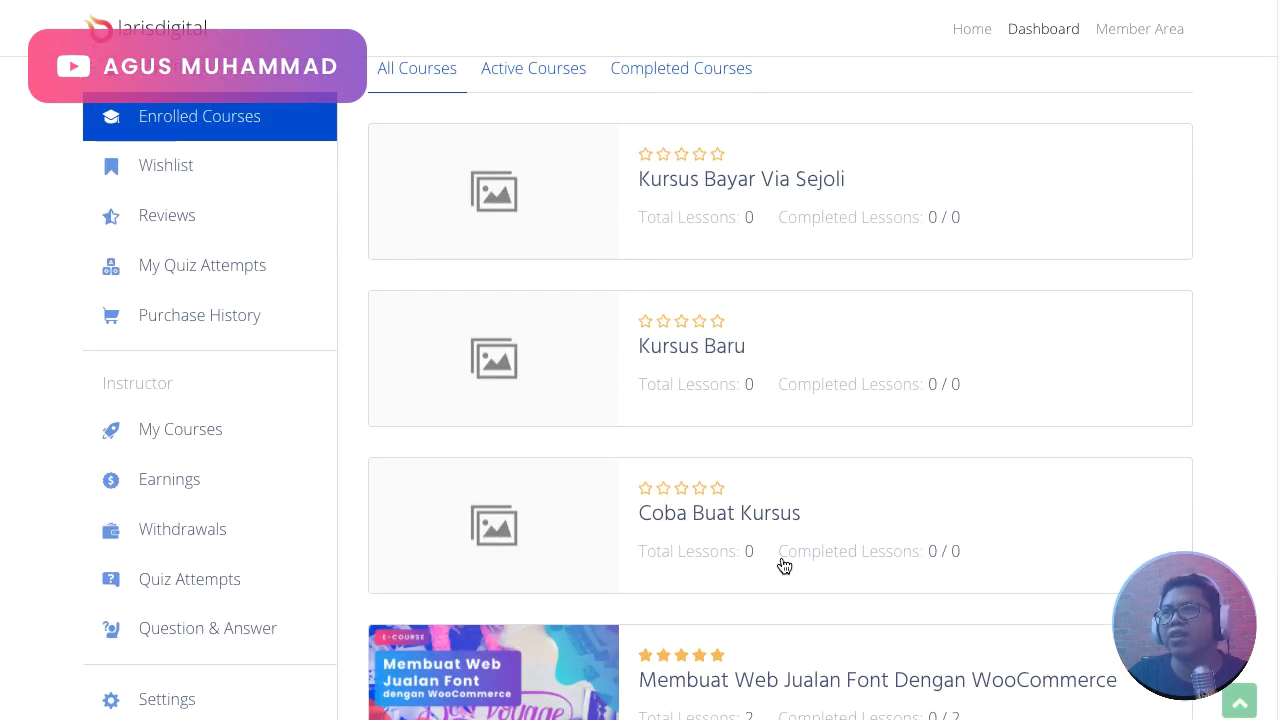
scroll(736, 207, "up", 2)
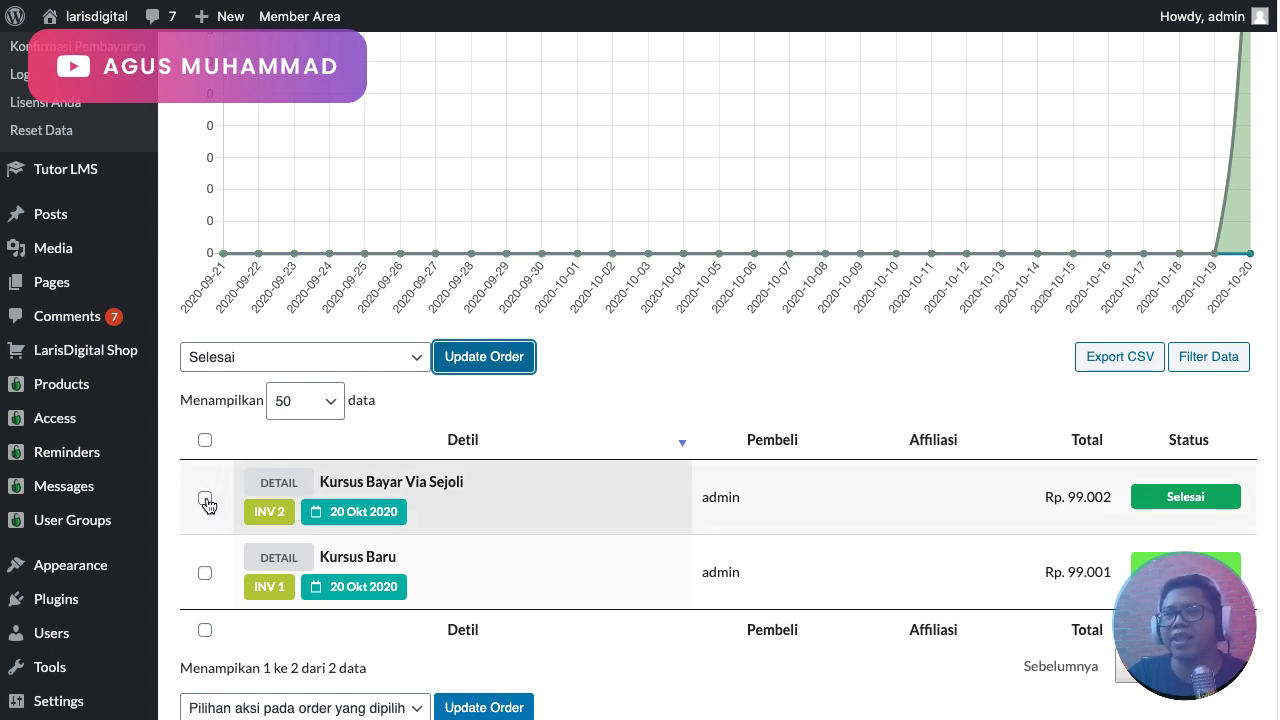
Update the "Kursus Bayar Via Sejoli" order's status to Refund in the Sejoli sales list
left_click(204, 500)
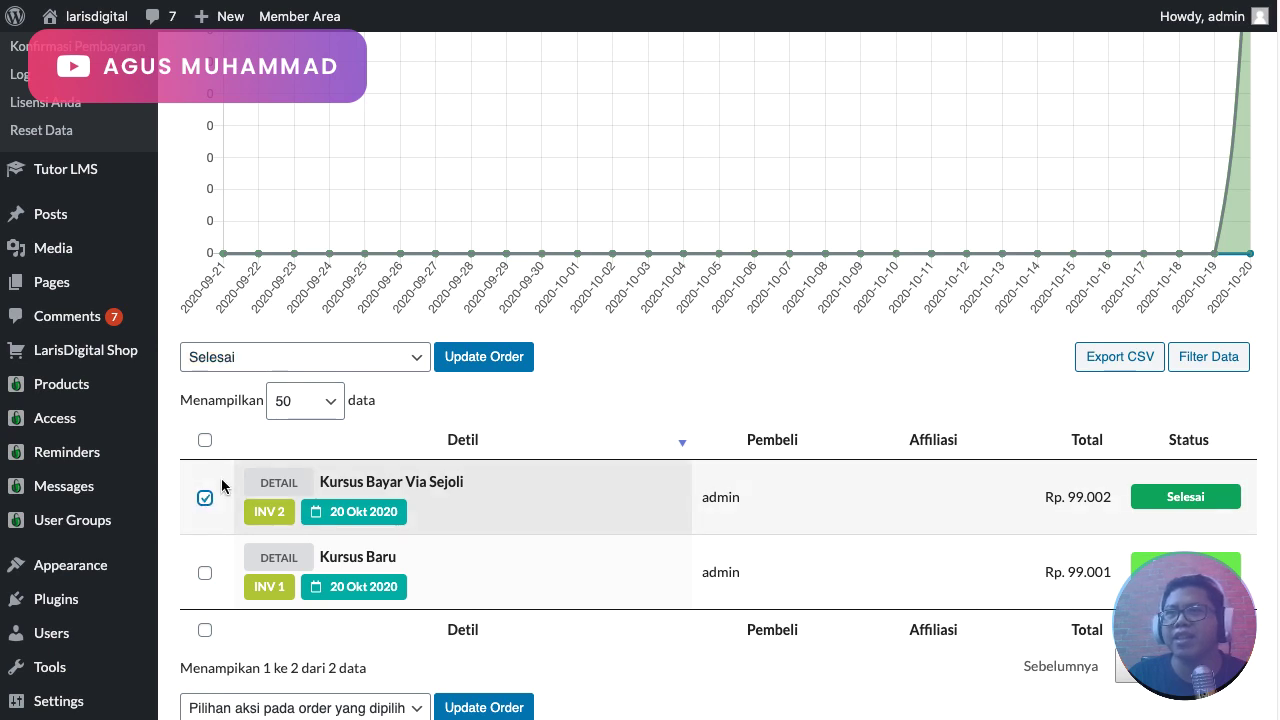
left_click(204, 500)
left_click(204, 500)
left_click(298, 357)
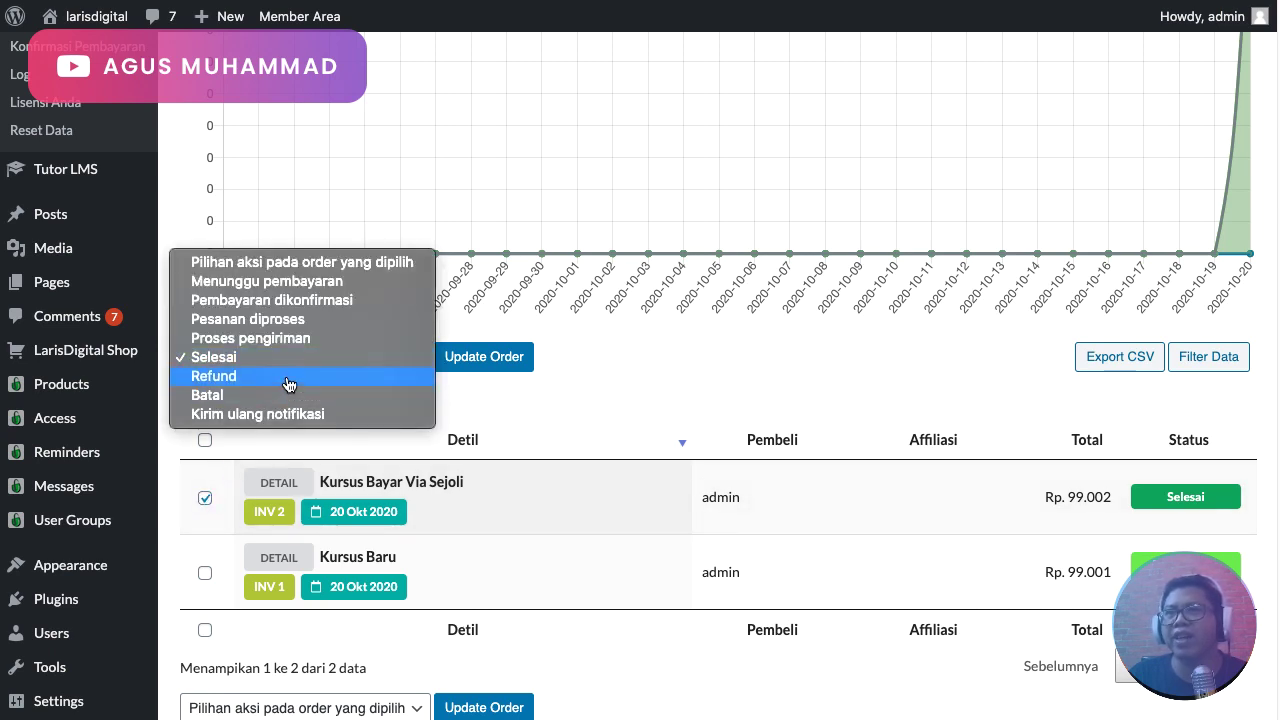
left_click(290, 381)
left_click(503, 360)
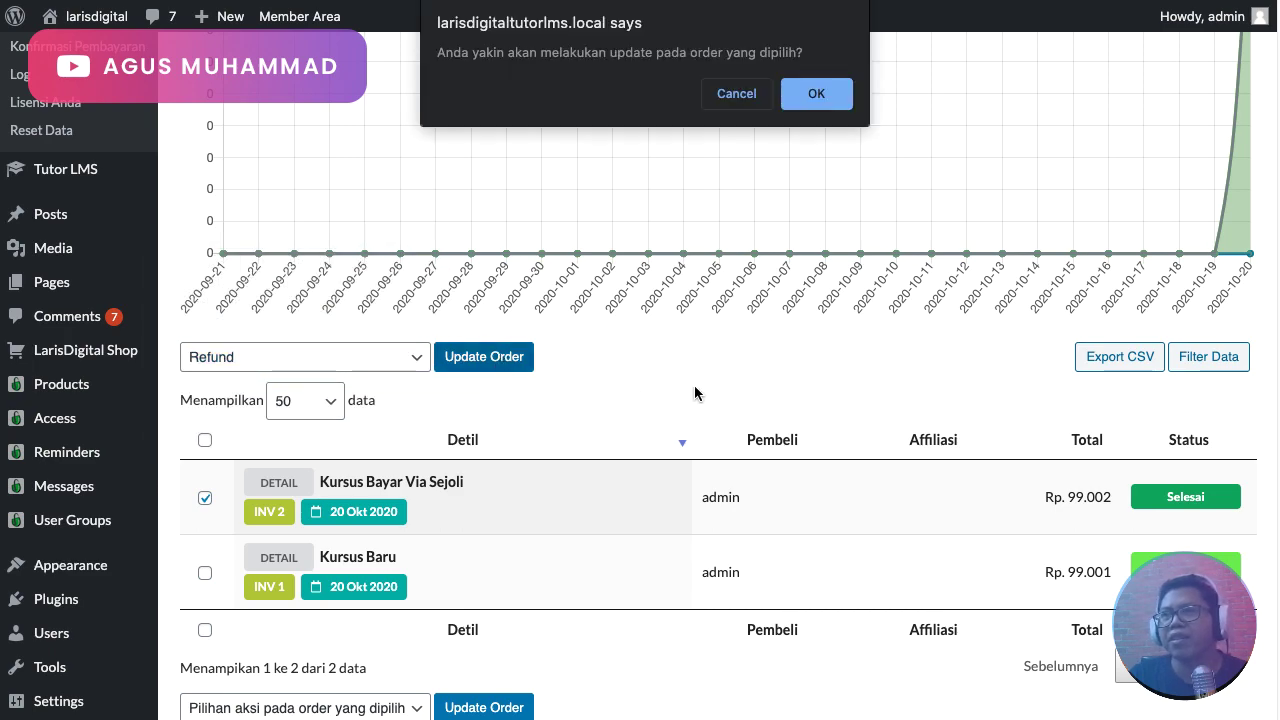
left_click(816, 96)
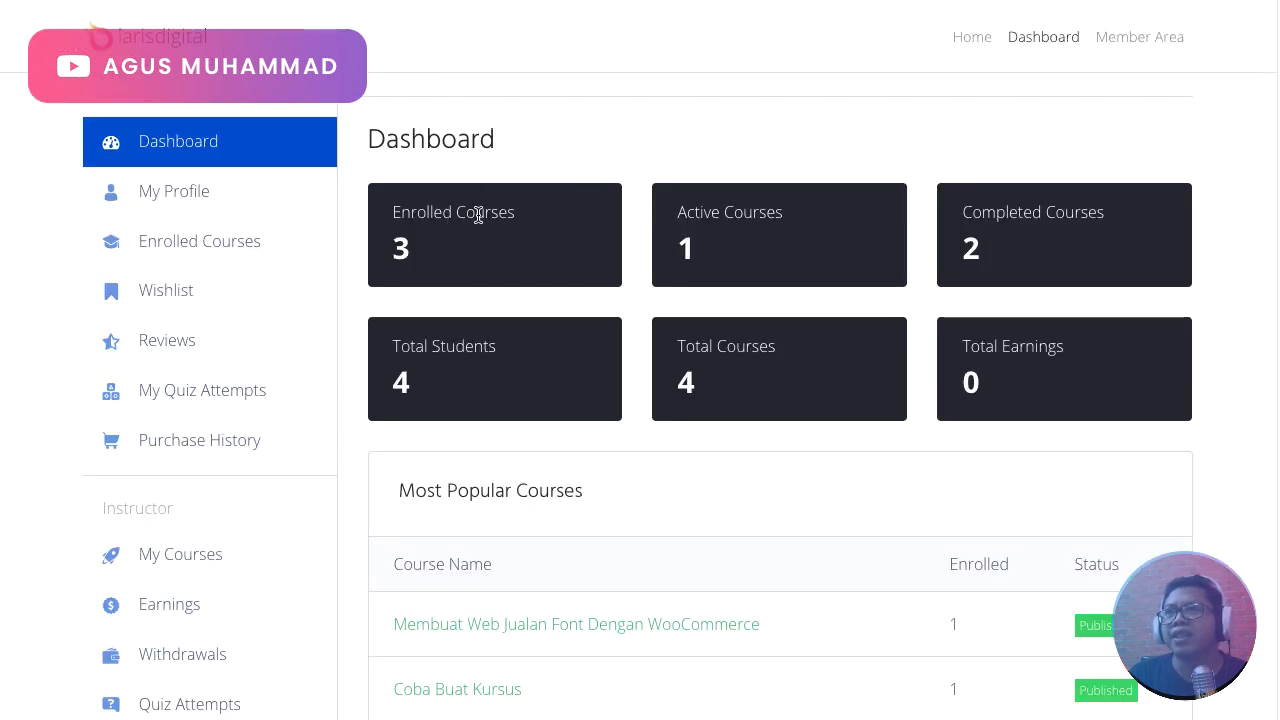
Check the dashboard's enrolled courses, the reloaded course page and the Sejoli sales overview after the refund
left_click_drag(405, 268, 392, 208)
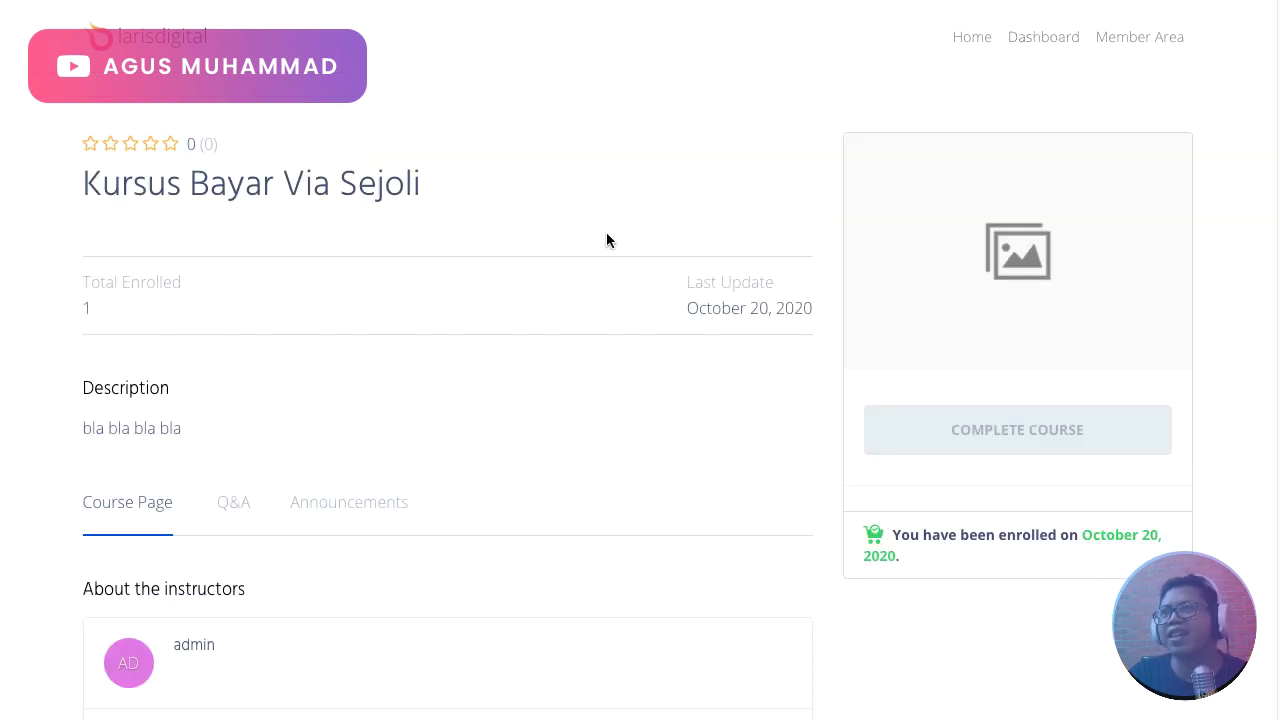
key("F5")
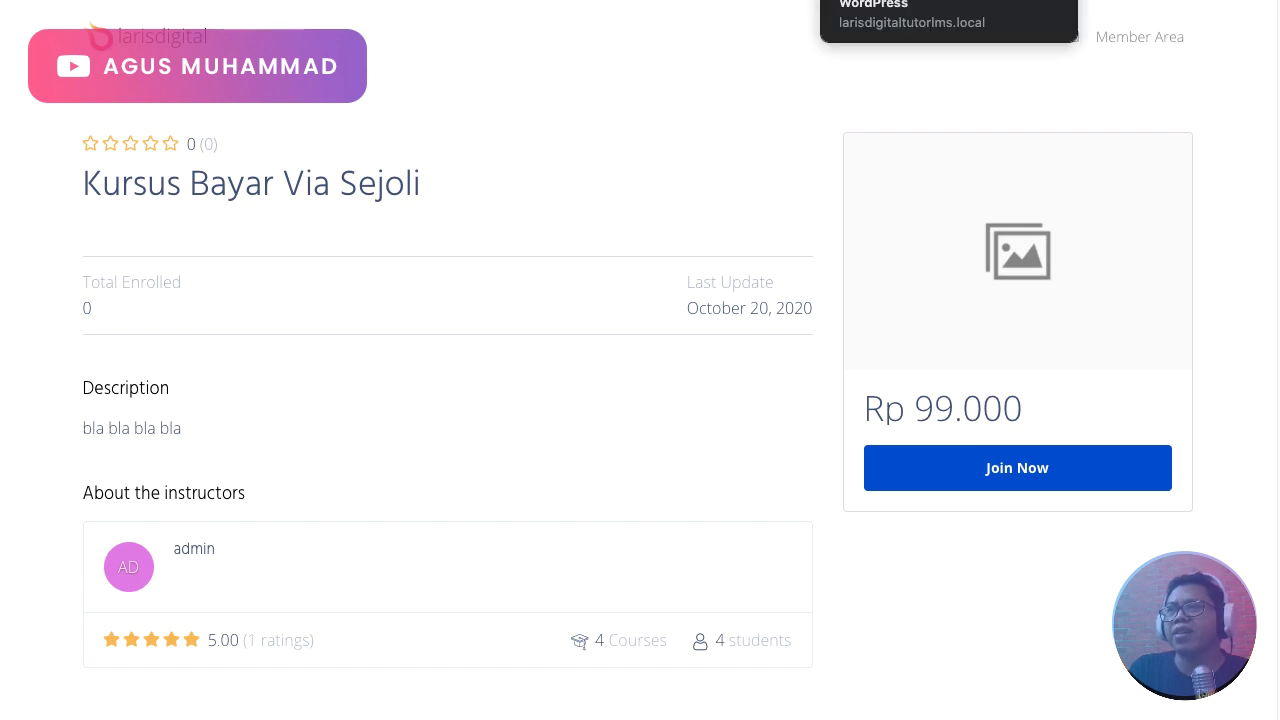
left_click(900, 0)
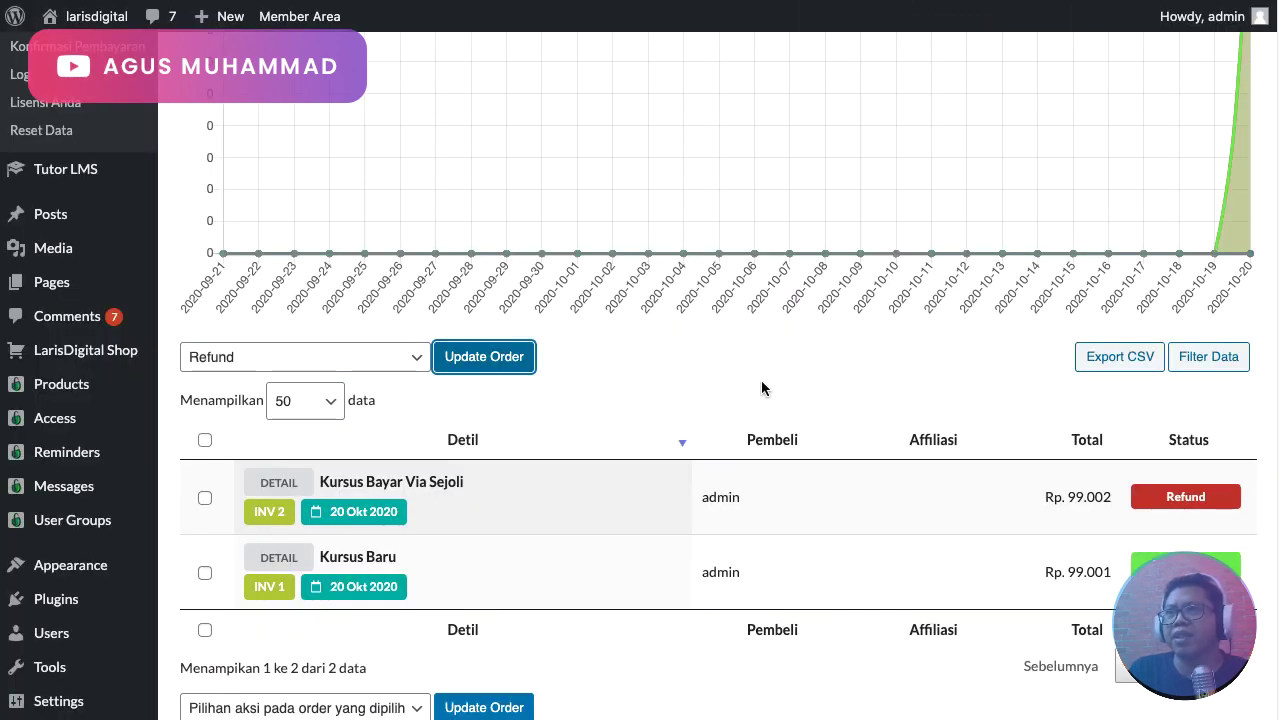
scroll(761, 388, "up", 4)
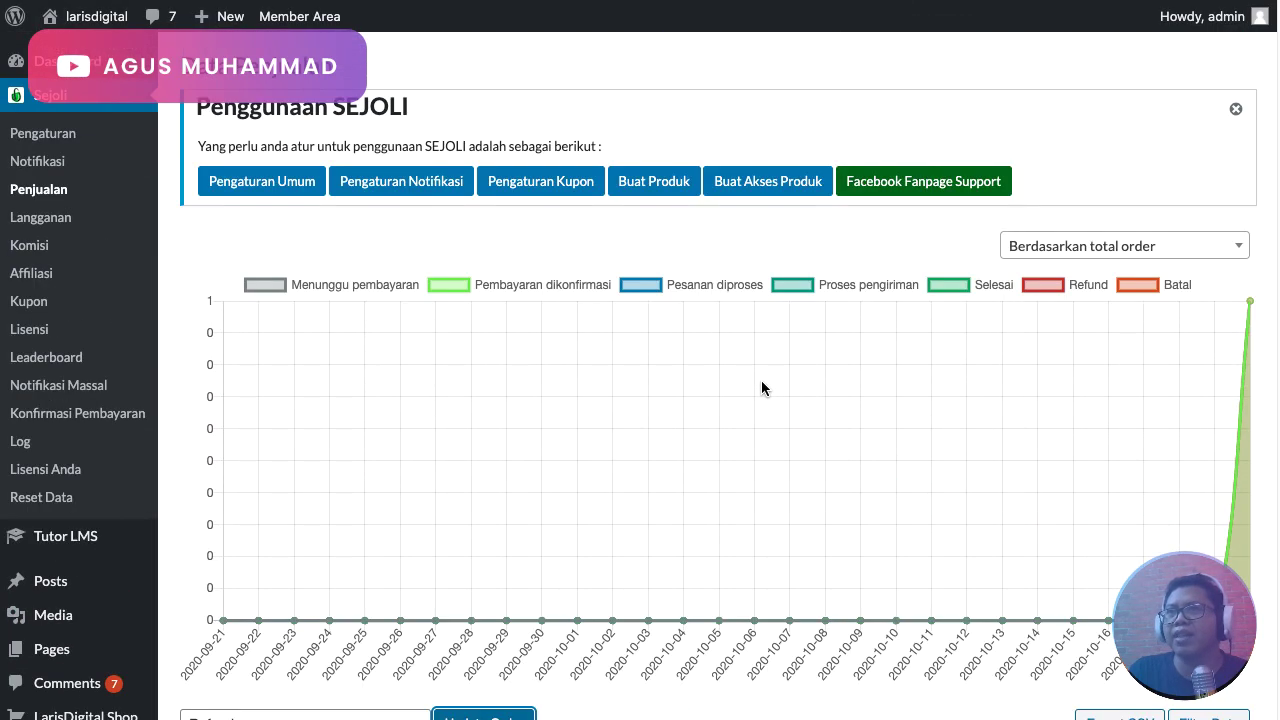
scroll(761, 388, "down", 4)
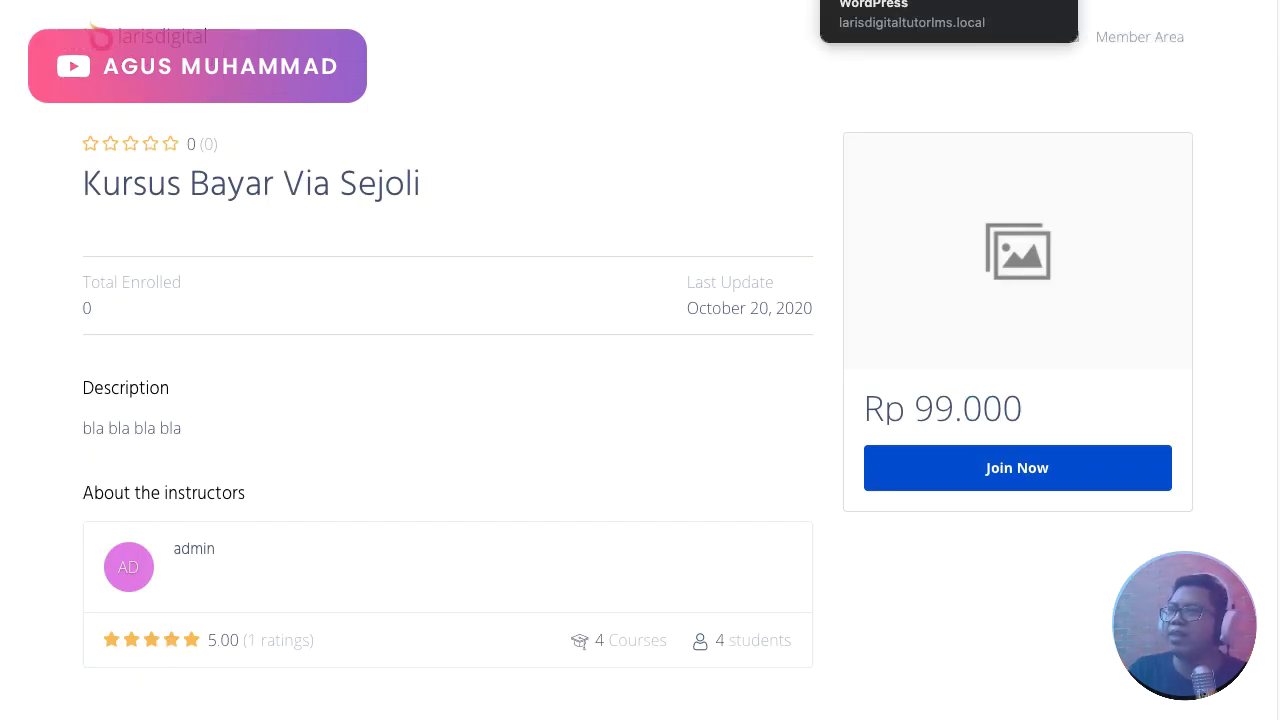
Select all orders in the Sejoli sales list and update their status to Pembayaran dikonfirmasi
left_click(905, 1)
left_click(205, 440)
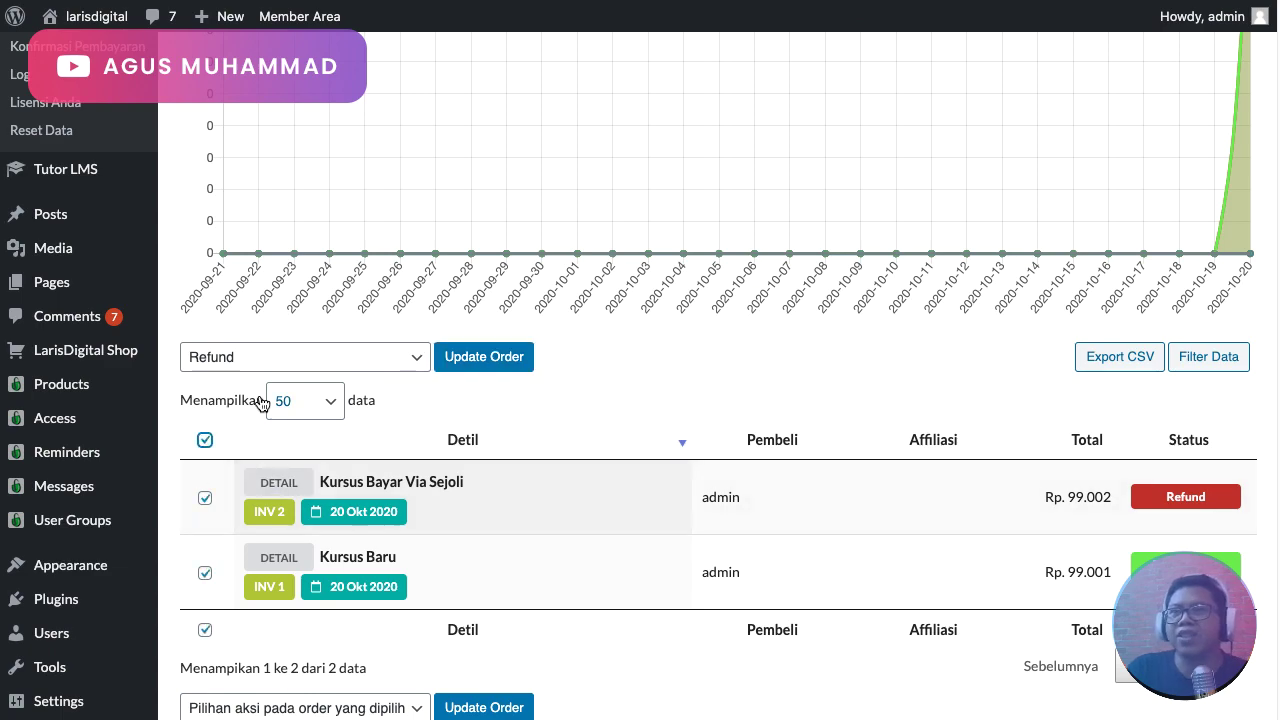
left_click(275, 359)
left_click(308, 283)
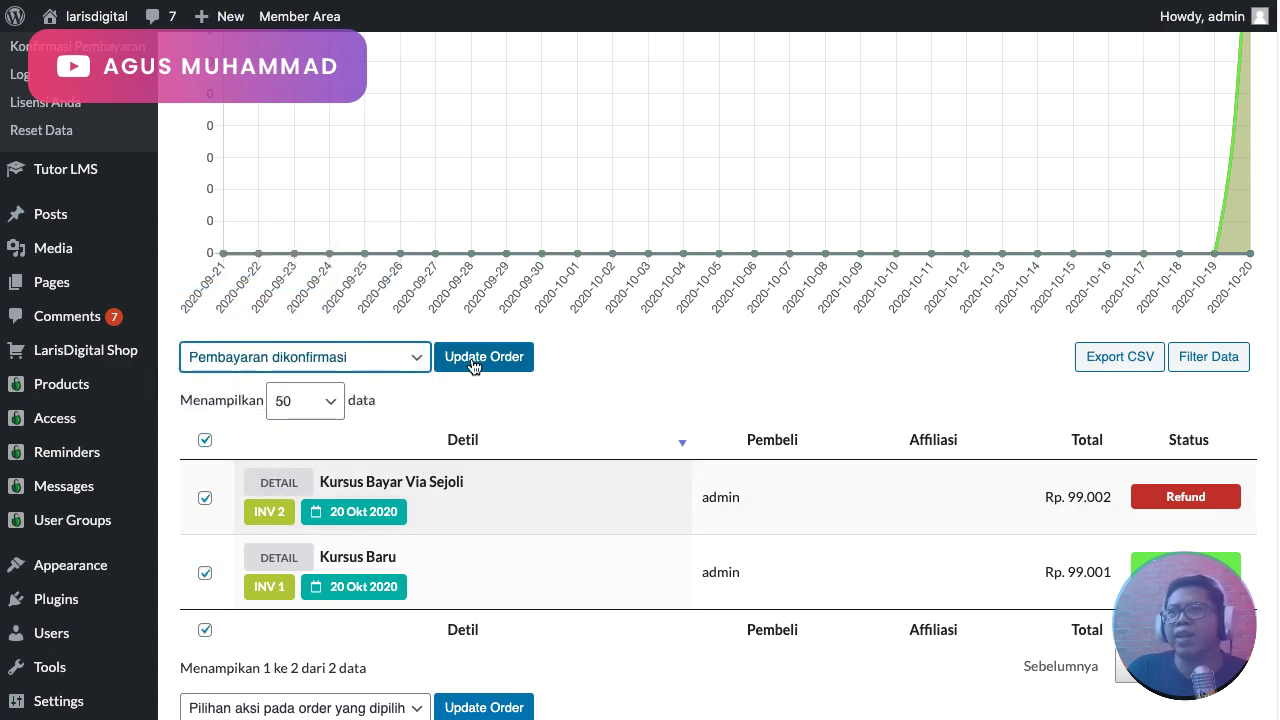
left_click(480, 357)
left_click(820, 91)
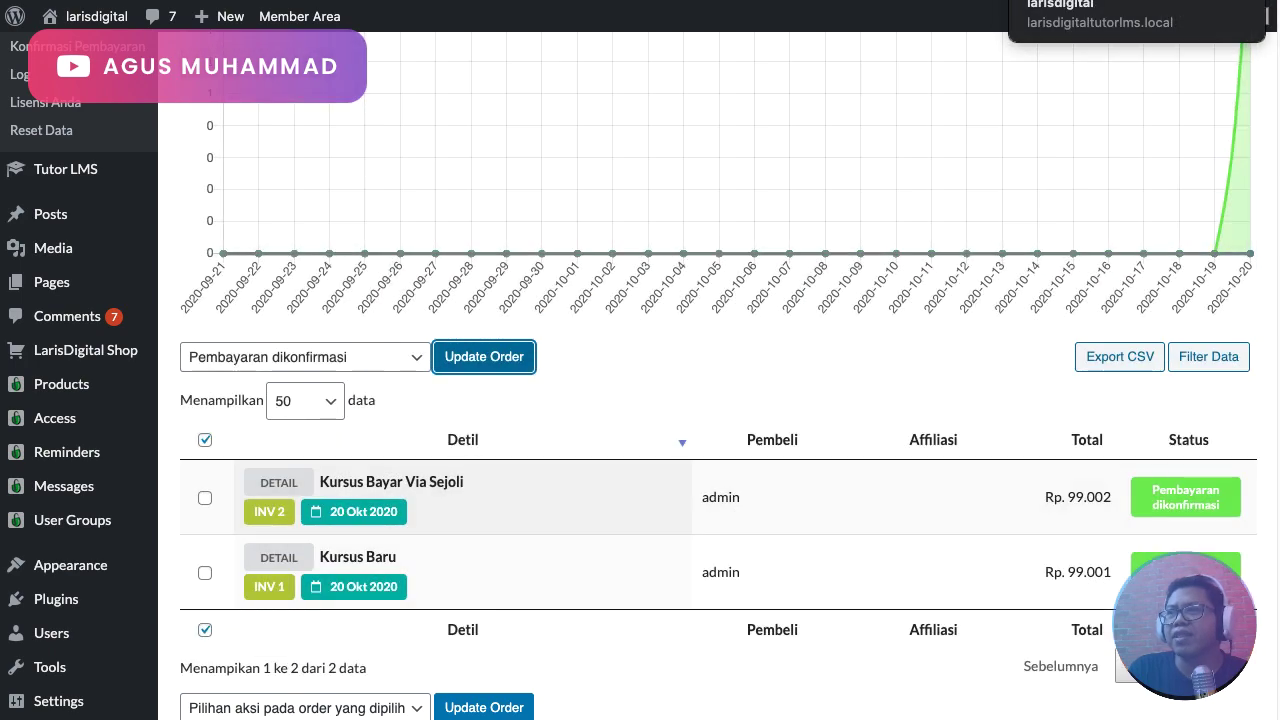
Reload the public page of "Kursus Bayar Via Sejoli" to check enrolment, and open the course catalogue
left_click(78, 1)
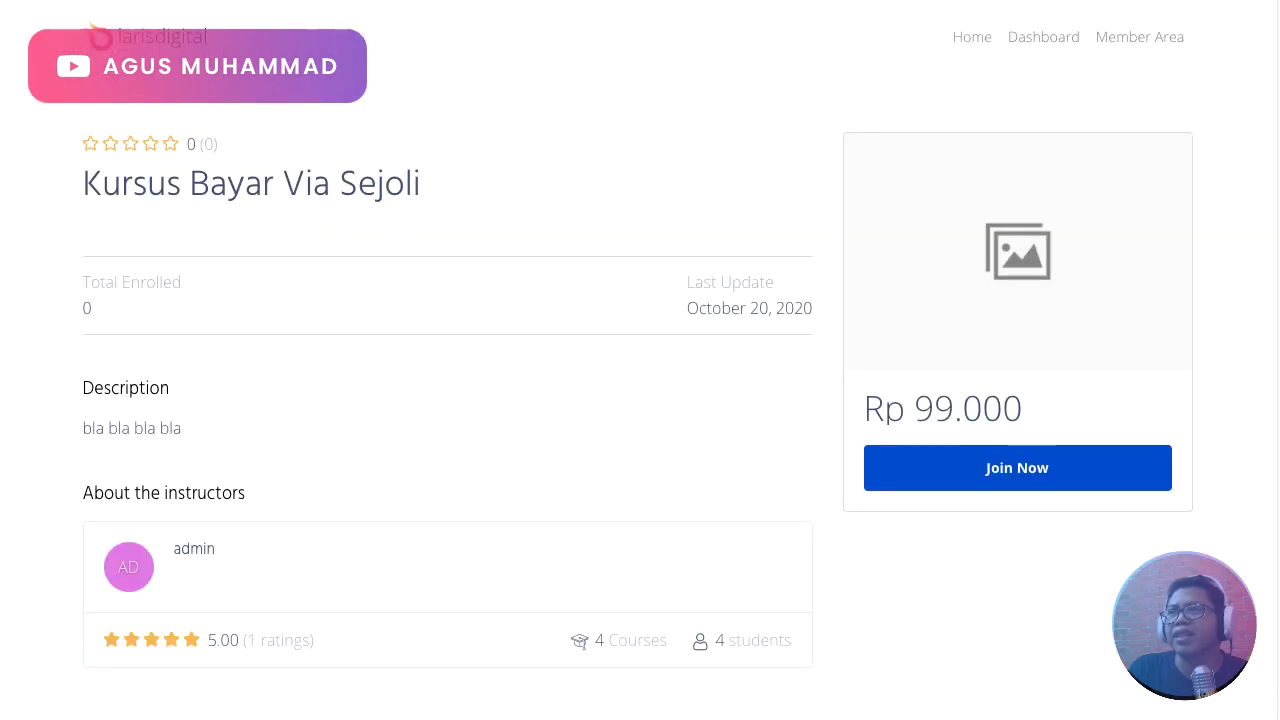
key("F5")
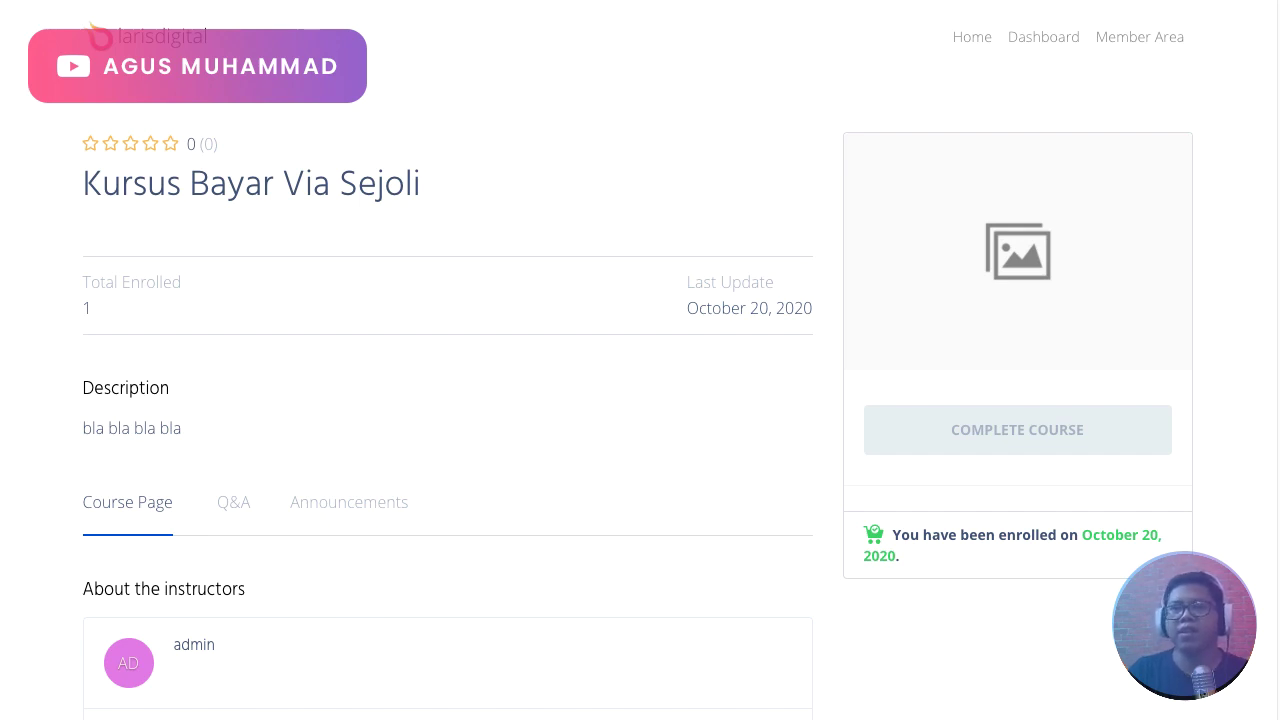
key("BackSpace")
key("Return")
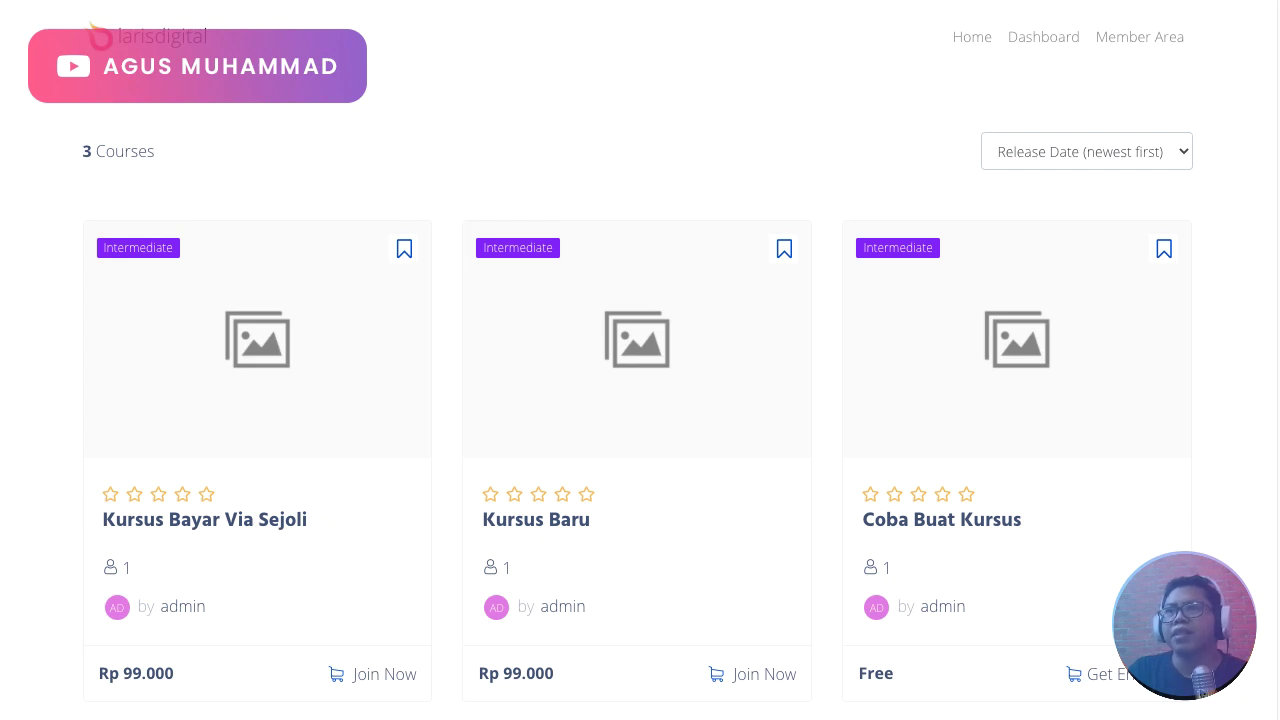